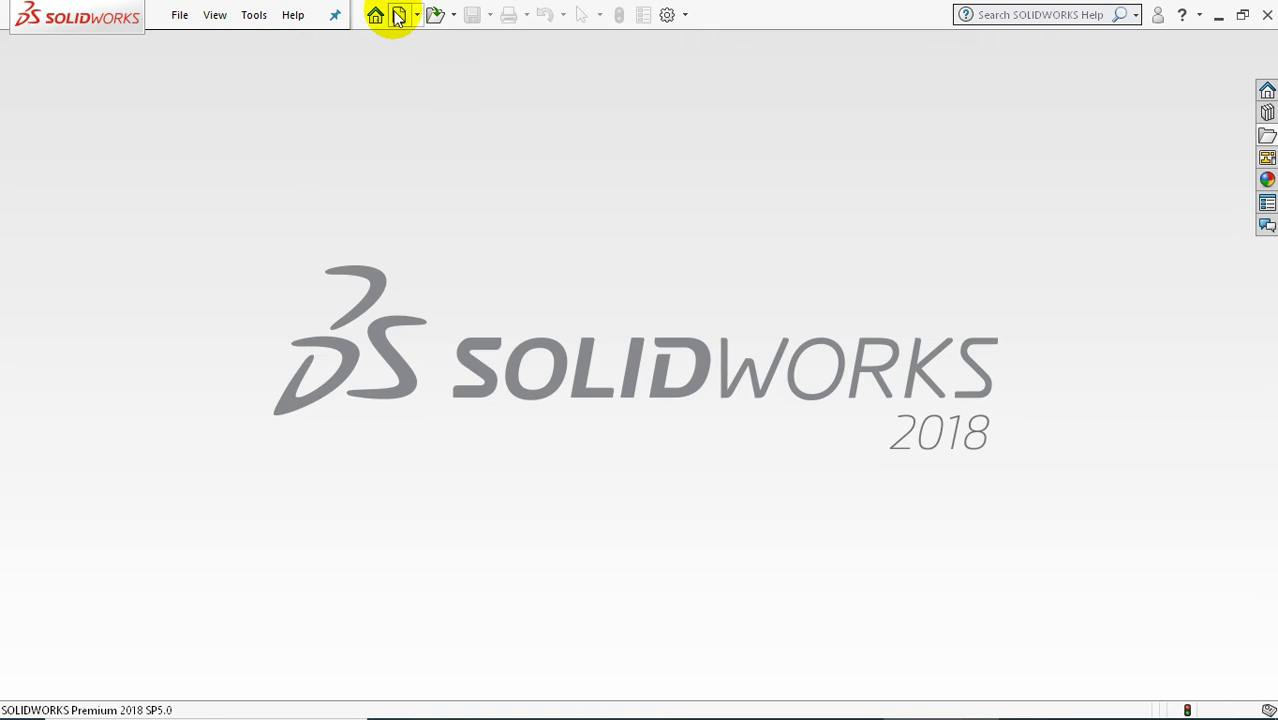
- Create a new SOLIDWORKS part document
{"action": "left_click", "coordinate": [397, 16]}
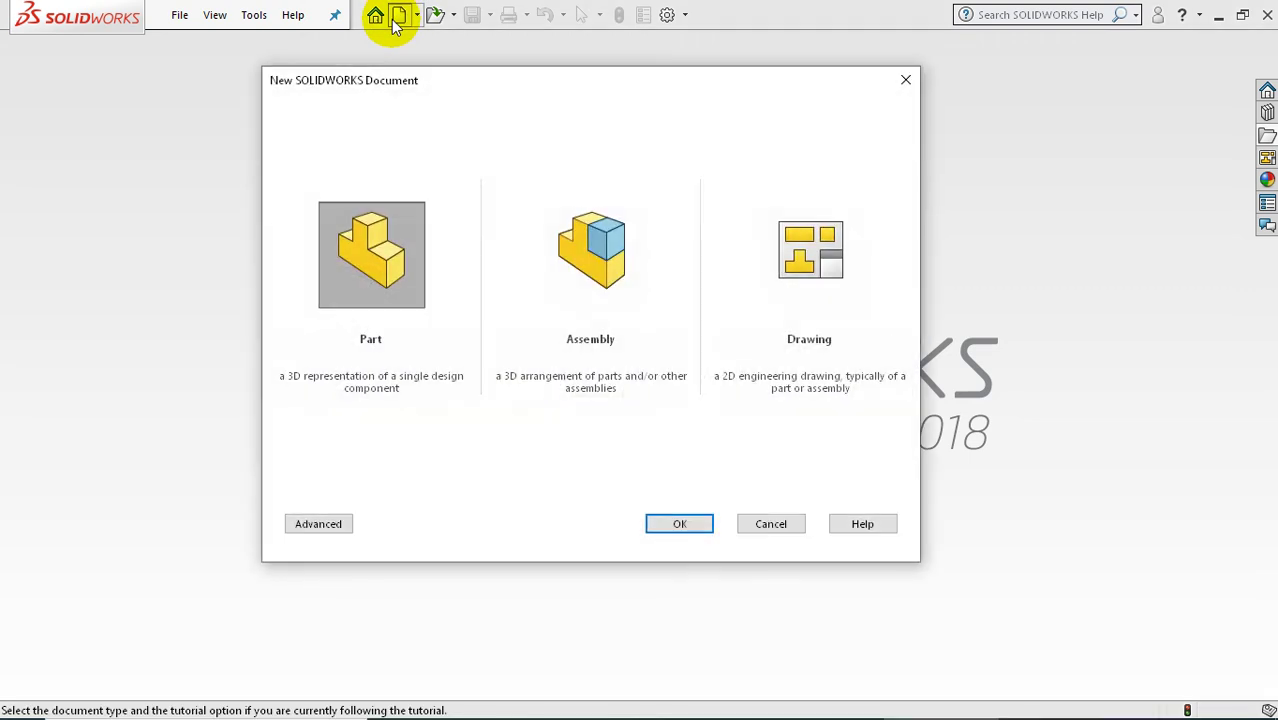
{"action": "left_click", "coordinate": [390, 290]}
{"action": "left_click", "coordinate": [677, 522]}
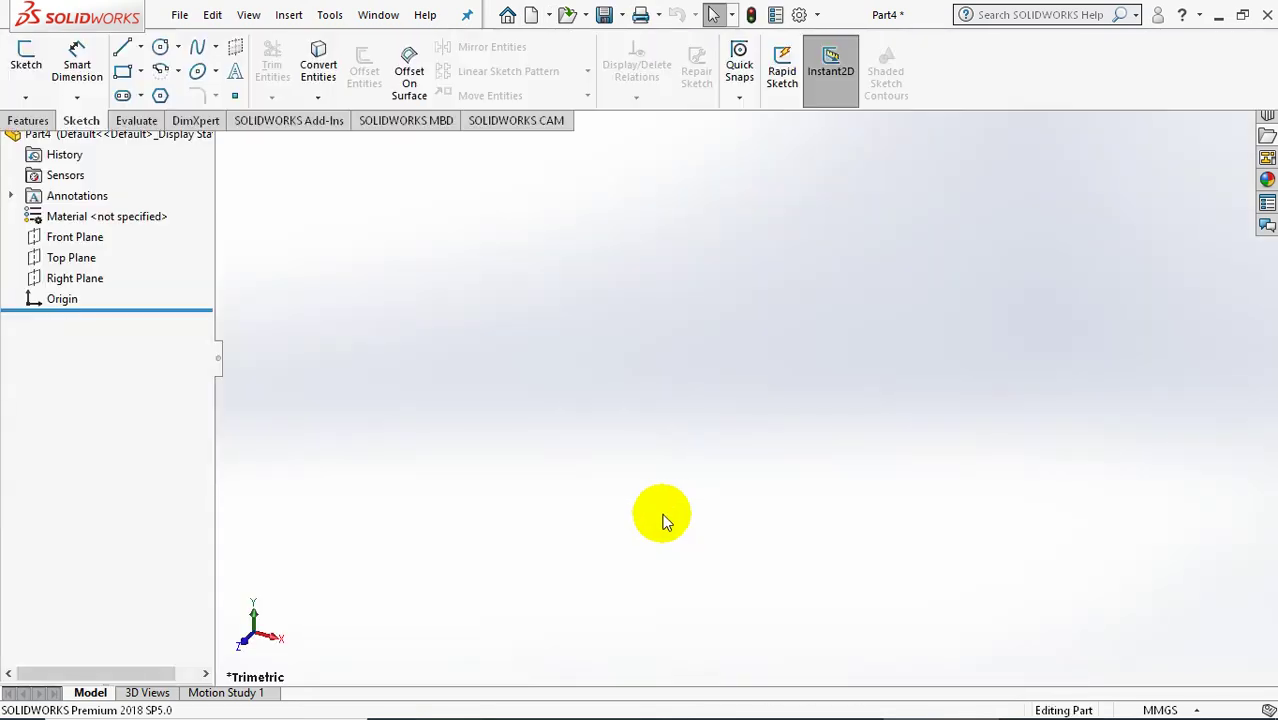
- On the Front Plane, sketch a four-point S-shaped spline starting level with the origin
{"action": "left_click", "coordinate": [80, 317]}
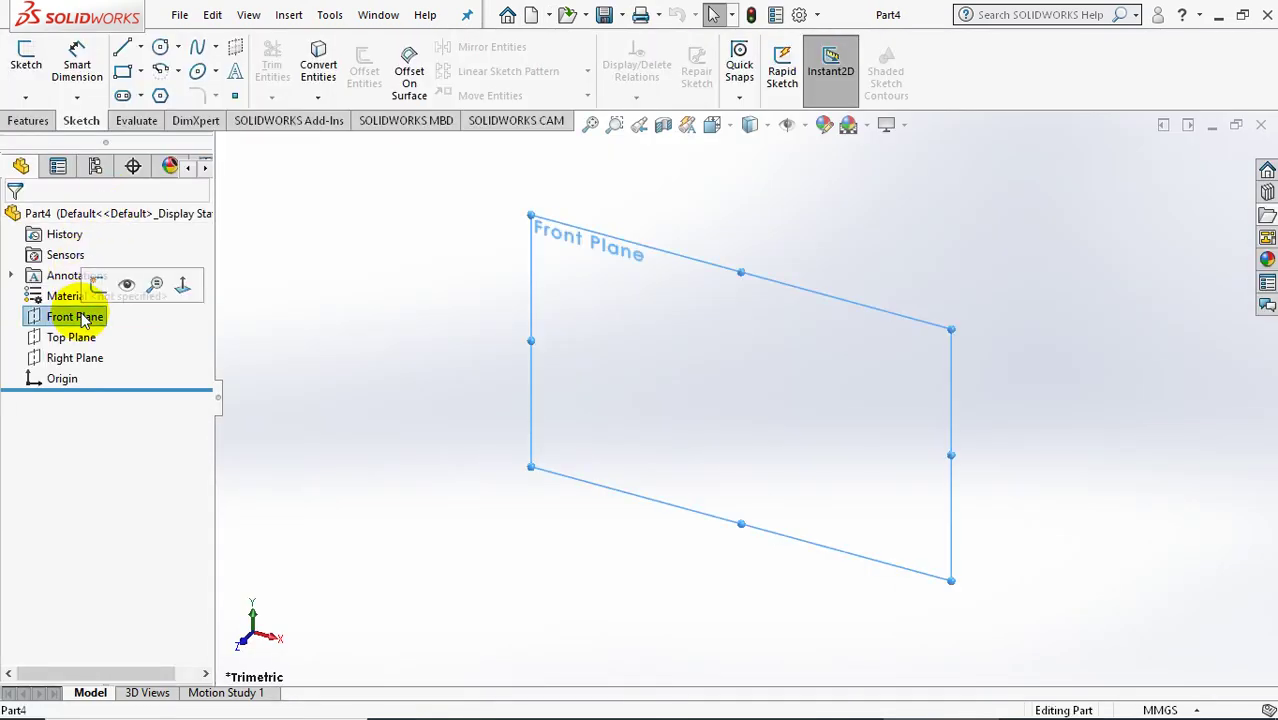
{"action": "left_click", "coordinate": [92, 285]}
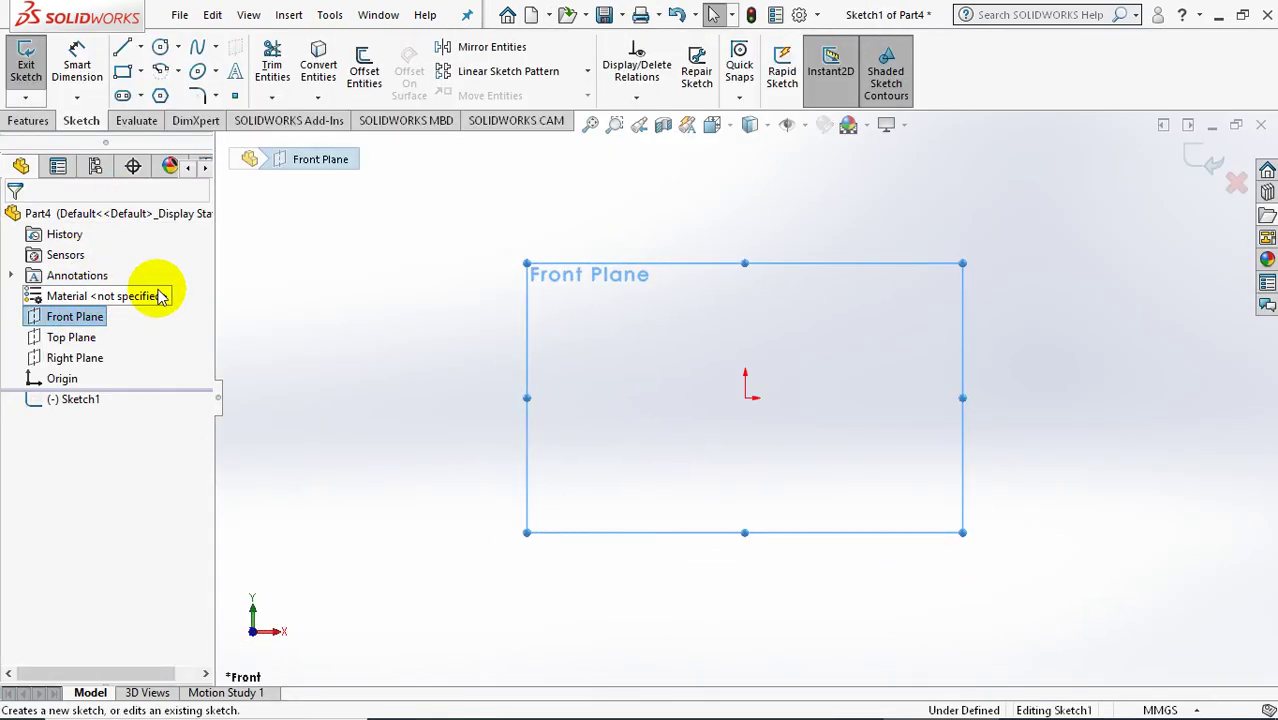
{"action": "left_click", "coordinate": [199, 50]}
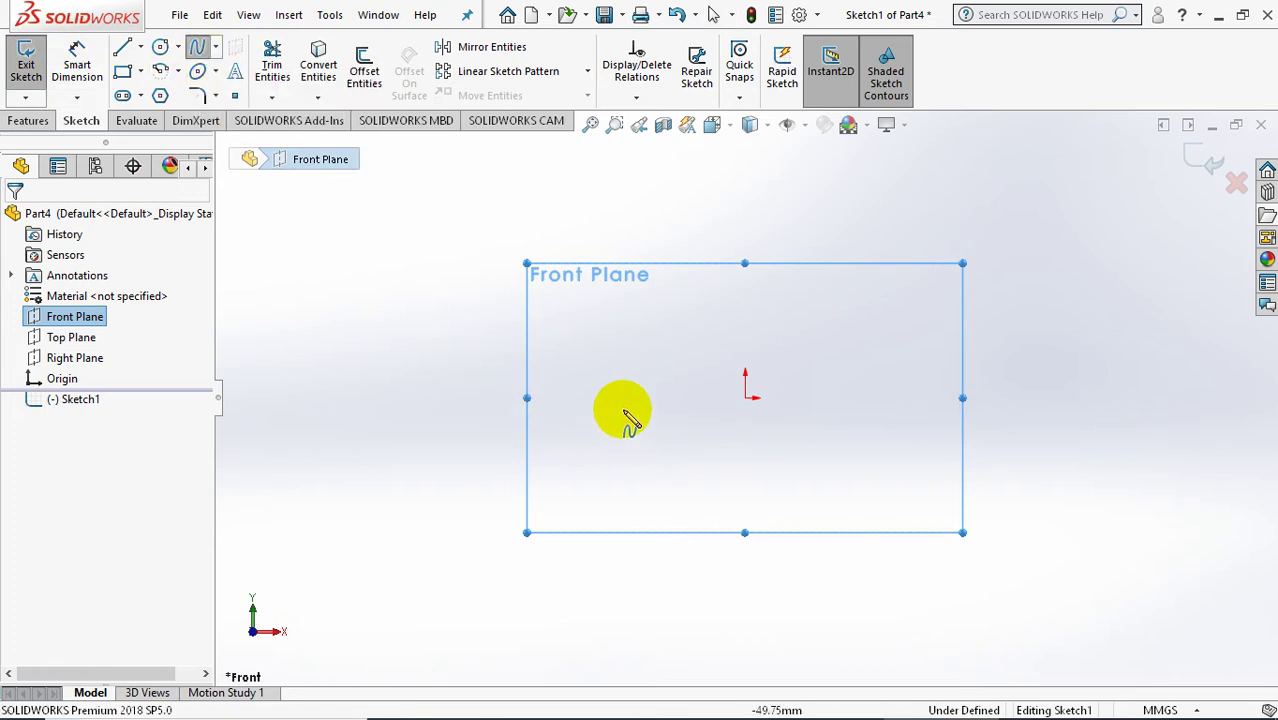
{"action": "left_click", "coordinate": [621, 397]}
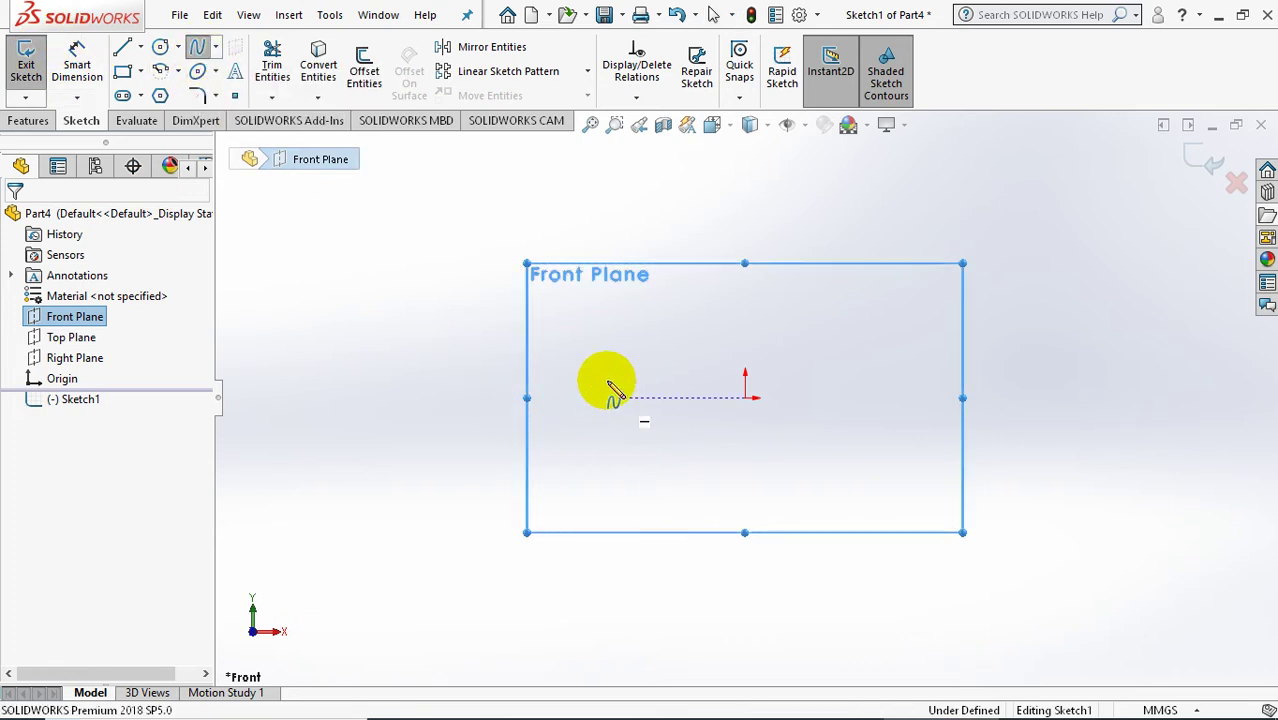
{"action": "left_click", "coordinate": [554, 344]}
{"action": "left_click", "coordinate": [623, 294]}
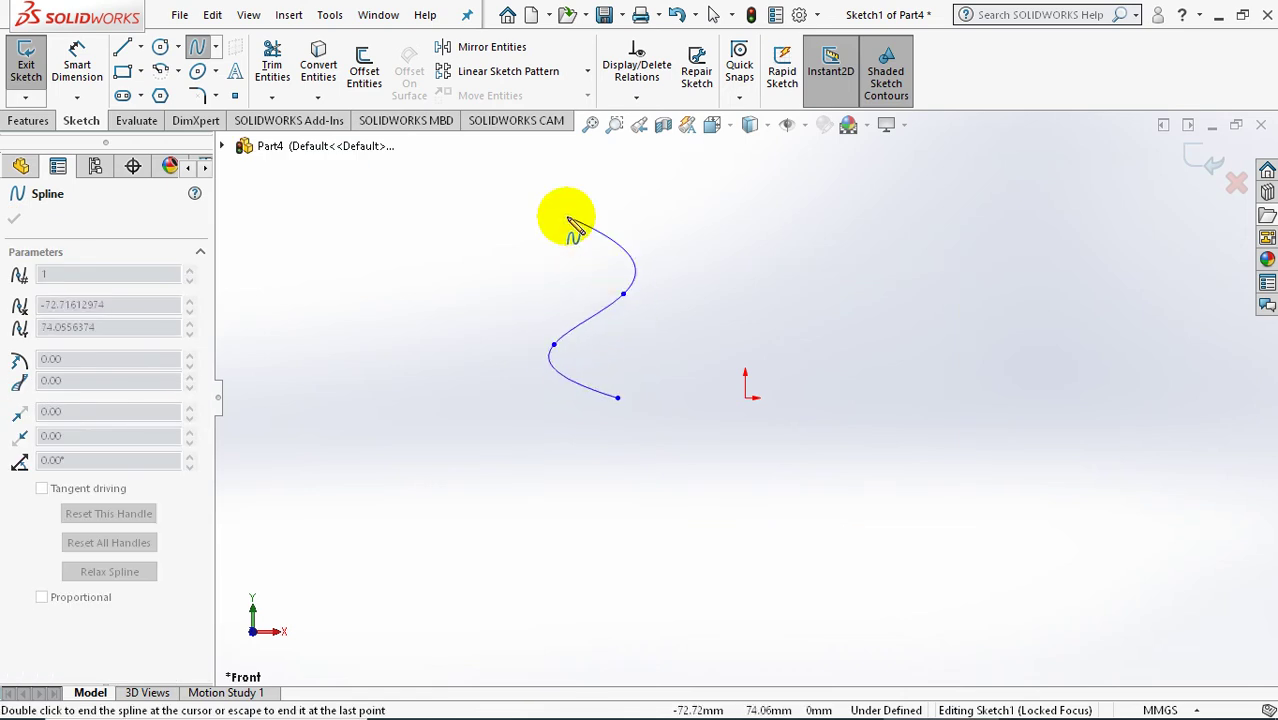
{"action": "left_click", "coordinate": [566, 216]}
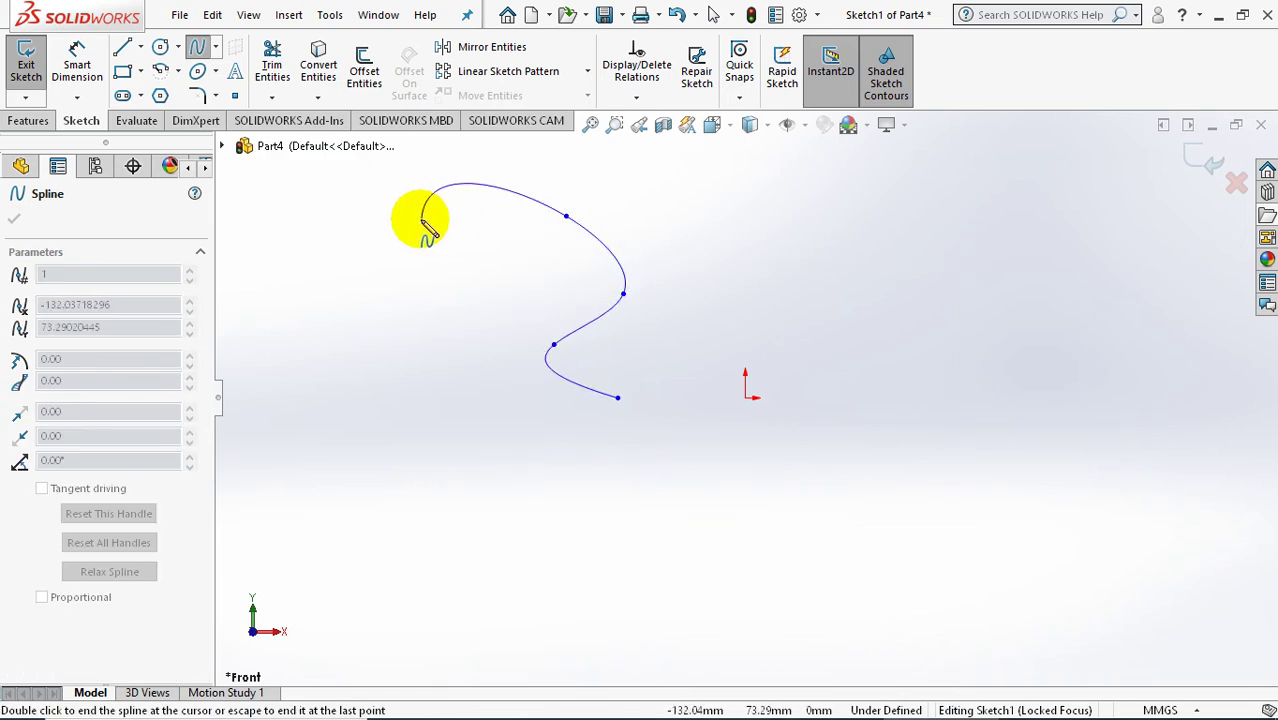
{"action": "key", "text": "Escape"}
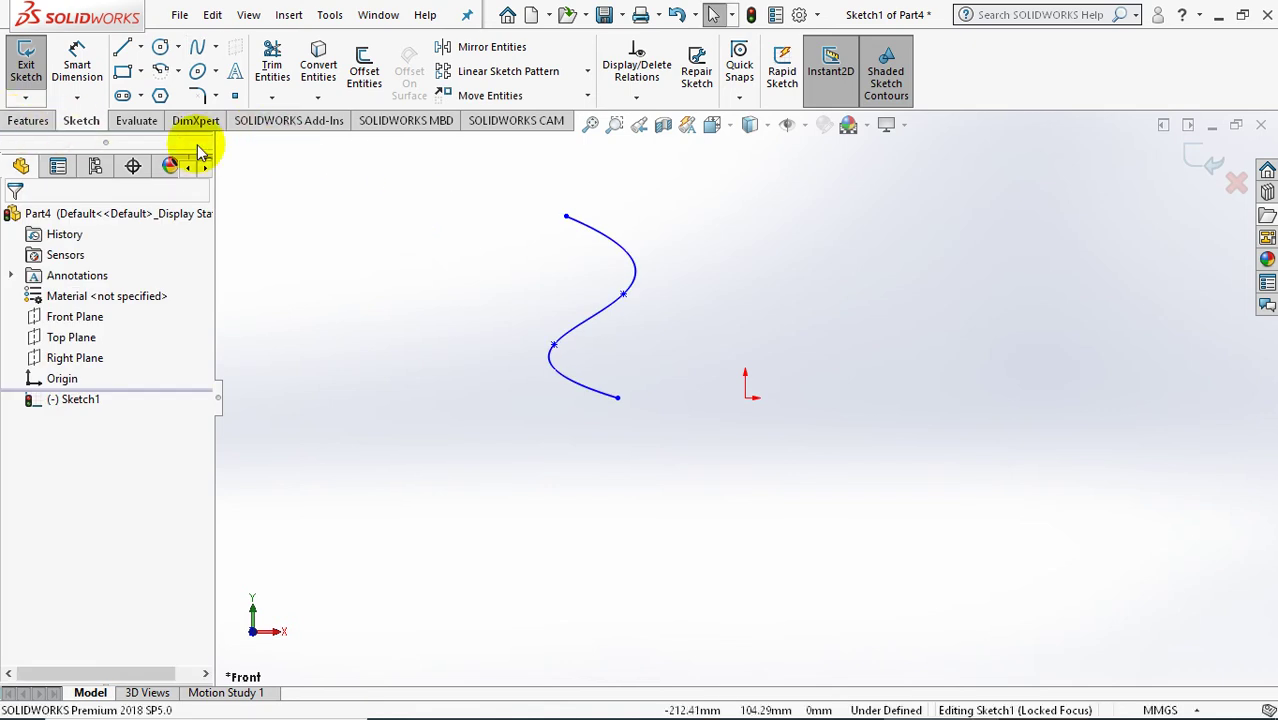
- Add a Horizontal relation between the spline's lower endpoint and the origin
{"action": "left_click", "coordinate": [633, 100]}
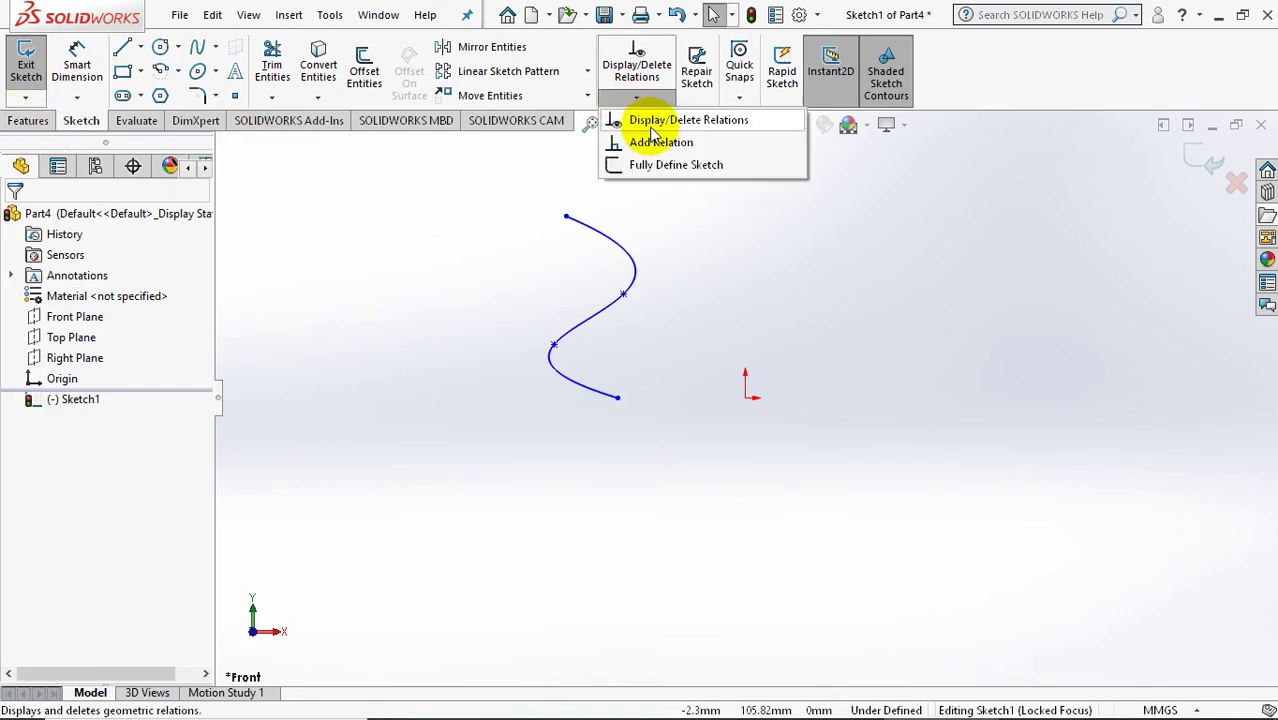
{"action": "left_click", "coordinate": [652, 142]}
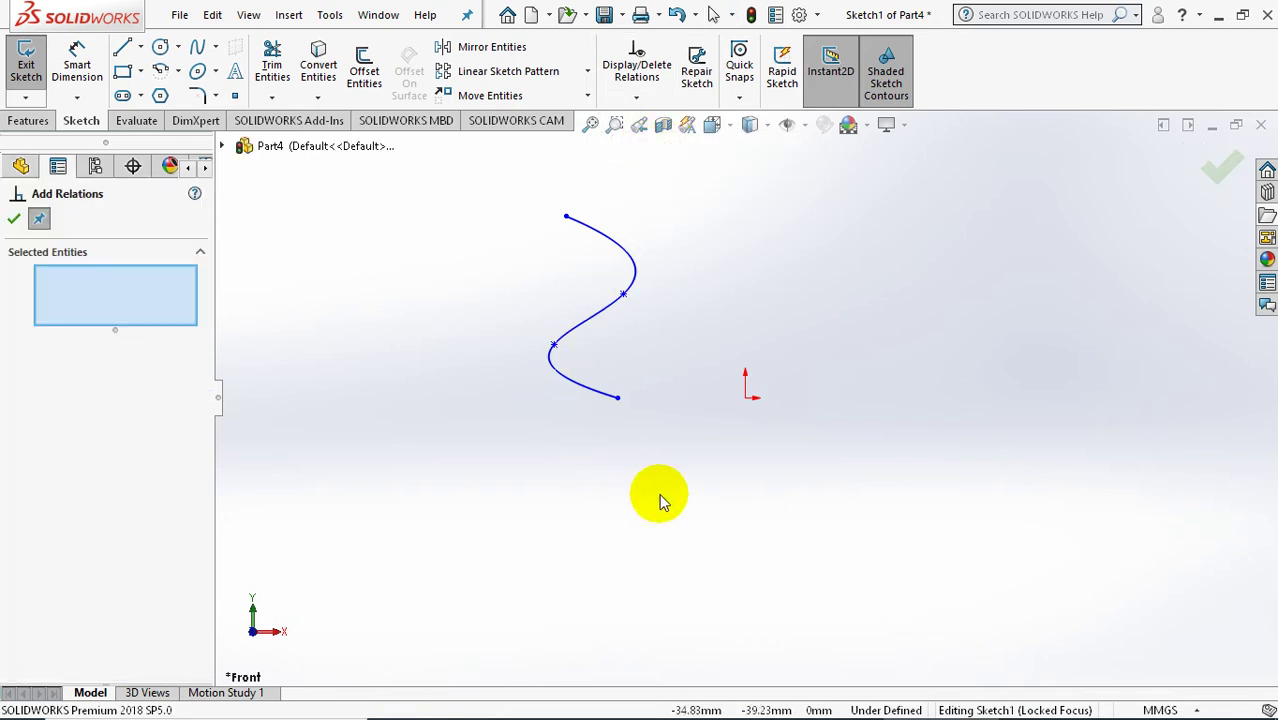
{"action": "left_click", "coordinate": [618, 399]}
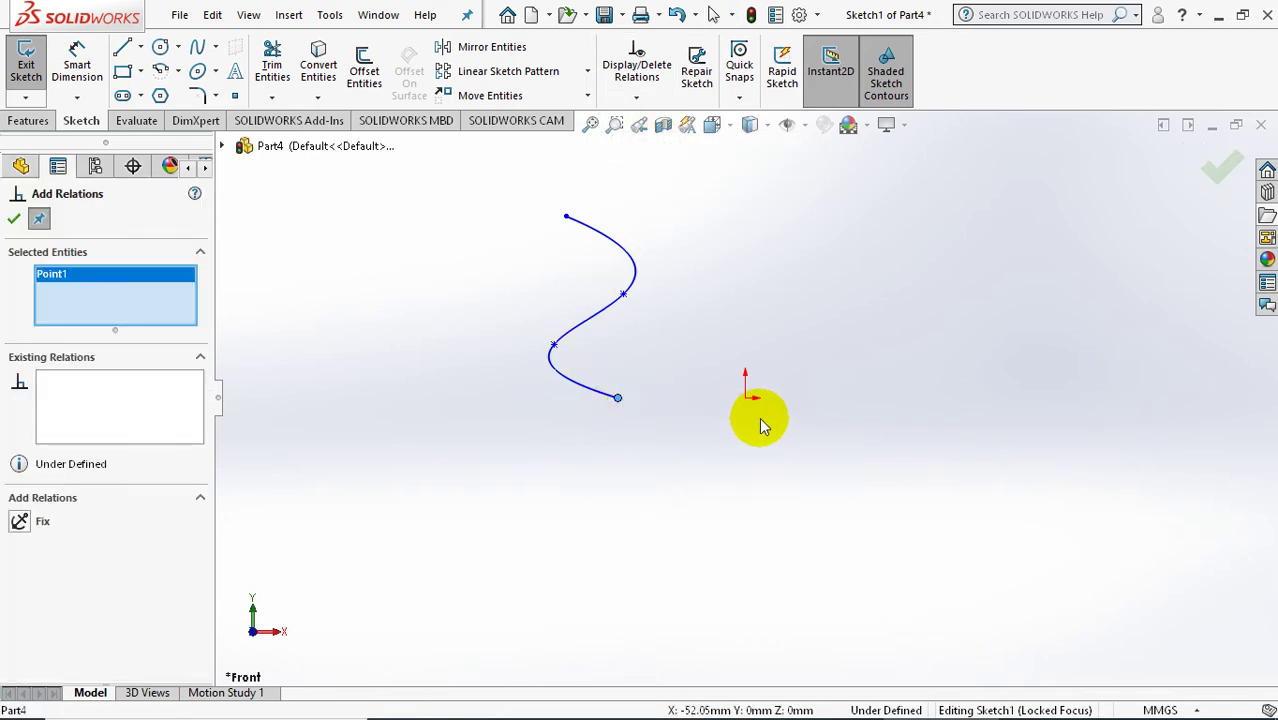
{"action": "left_click", "coordinate": [749, 403]}
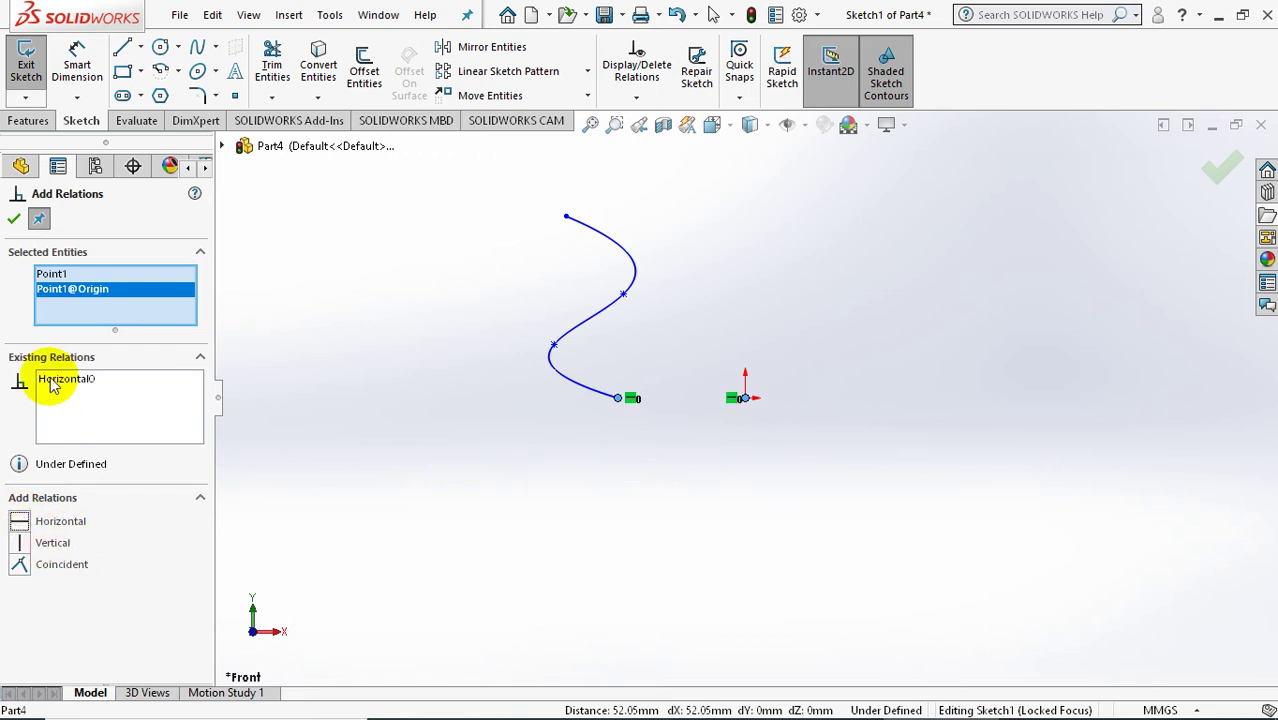
{"action": "left_click", "coordinate": [15, 219]}
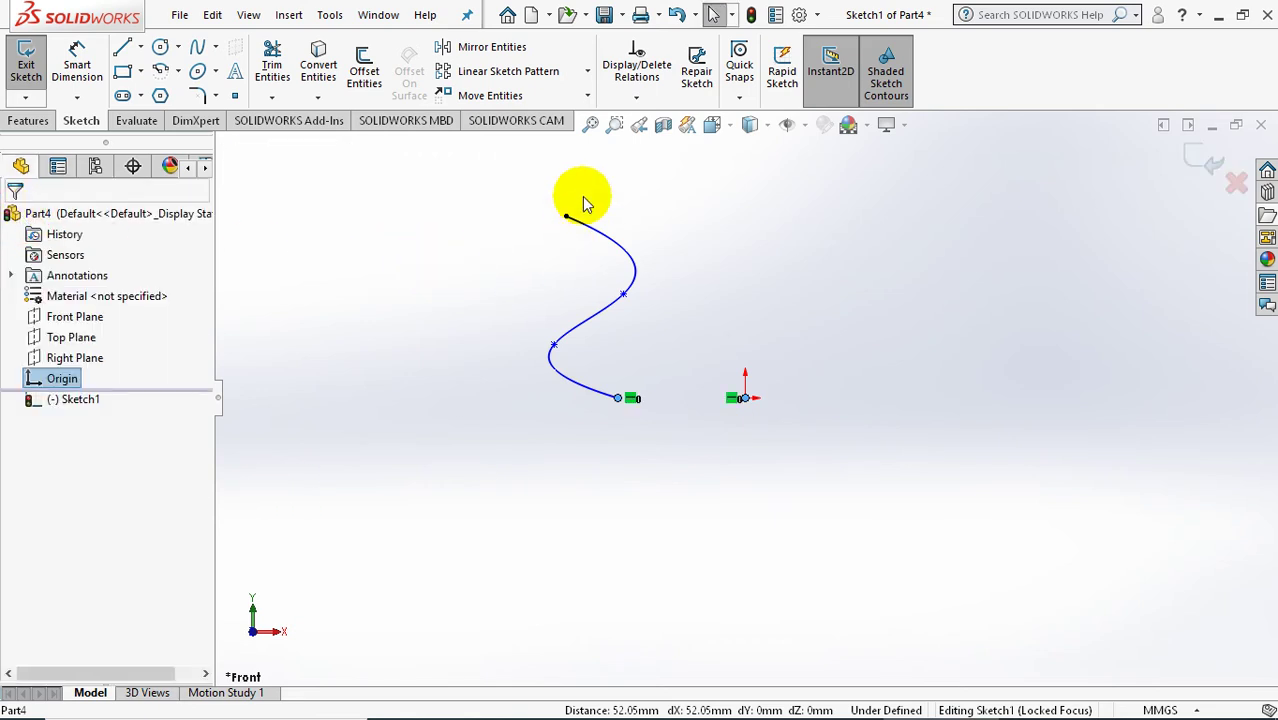
{"action": "scroll", "coordinate": [587, 190], "scroll_direction": "down", "scroll_amount": 1}
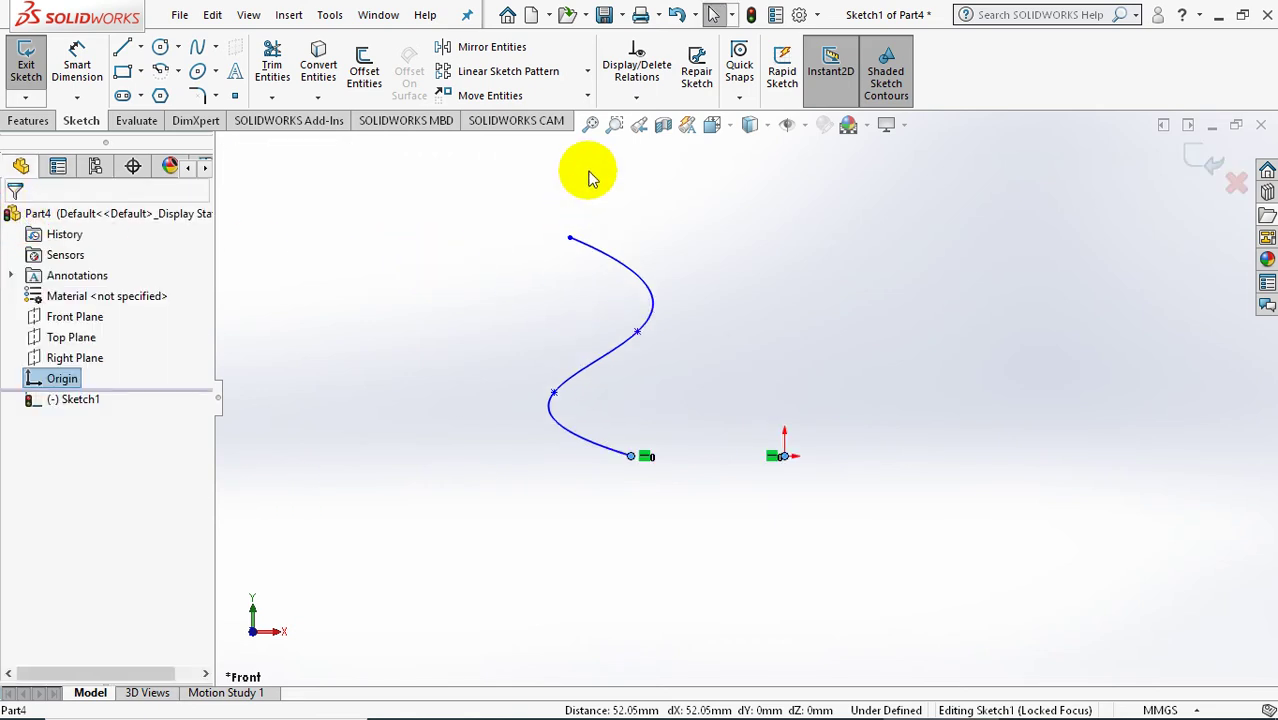
- Dimension the spline's lower end 30 and its left point 40 horizontally from the origin
{"action": "left_click", "coordinate": [76, 52]}
{"action": "left_click", "coordinate": [786, 457]}
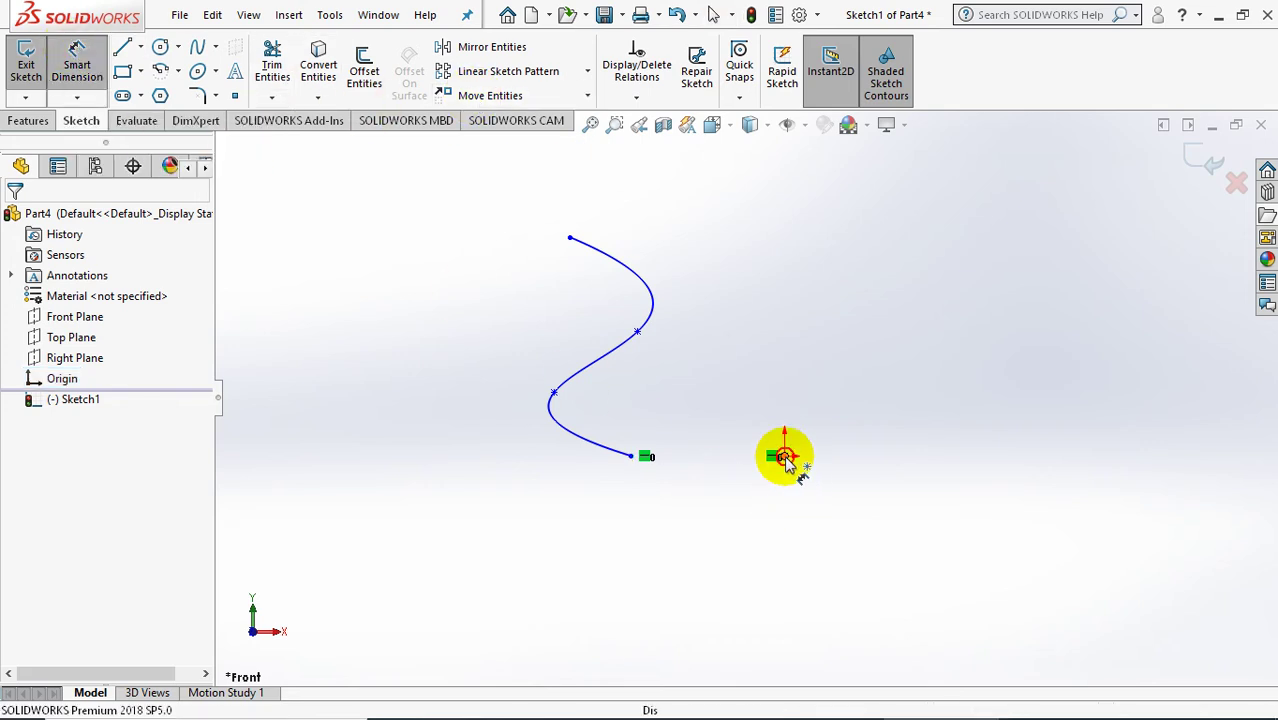
{"action": "left_click", "coordinate": [630, 457]}
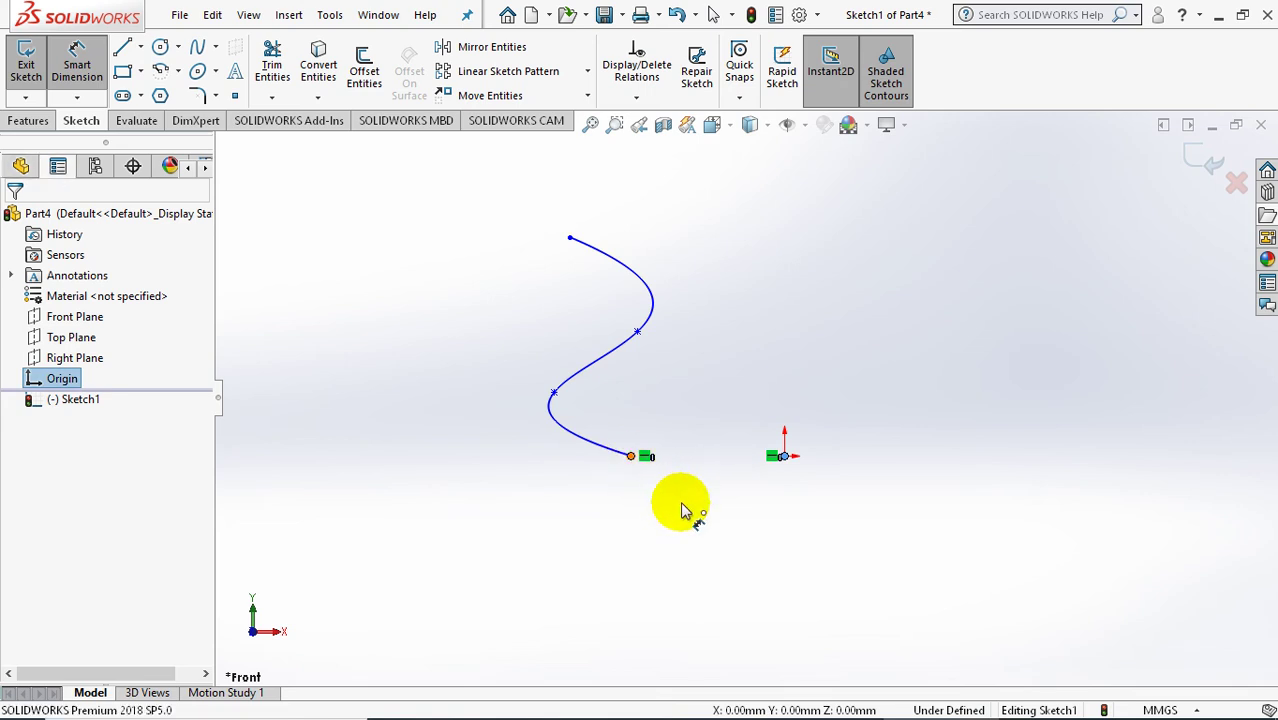
{"action": "left_click", "coordinate": [705, 515]}
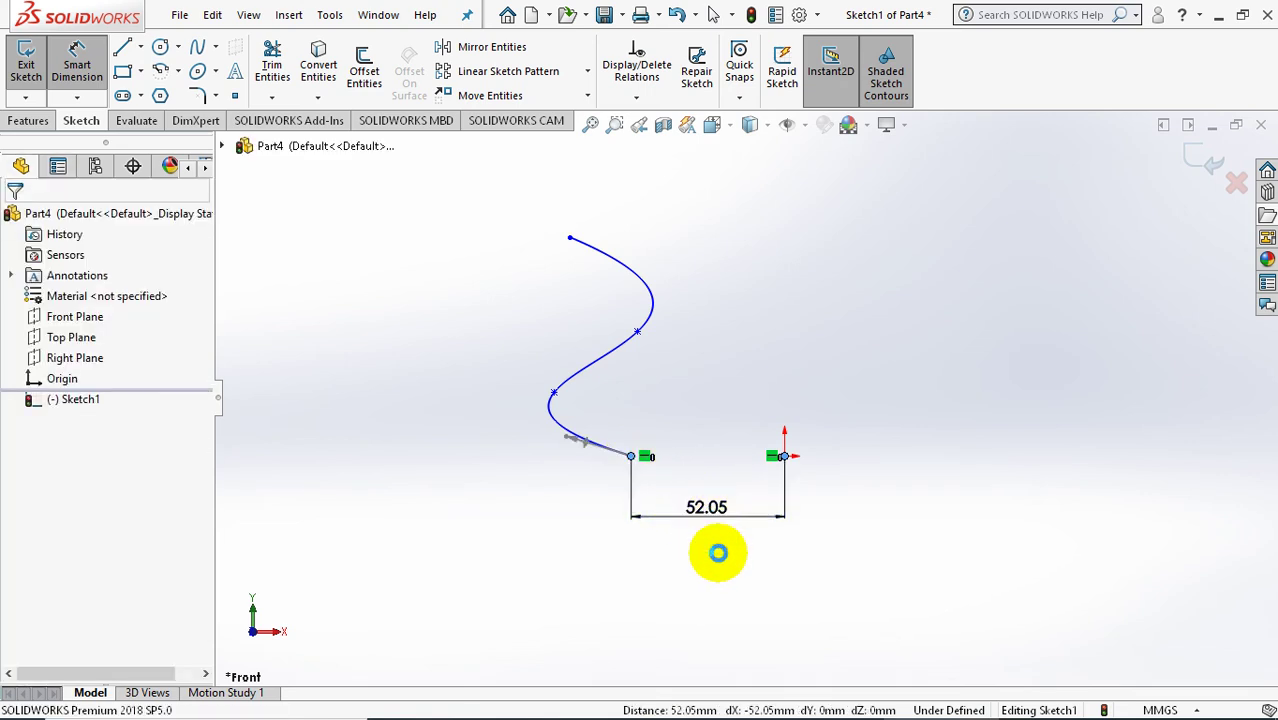
{"action": "type", "text": "30"}
{"action": "key", "text": "Return"}
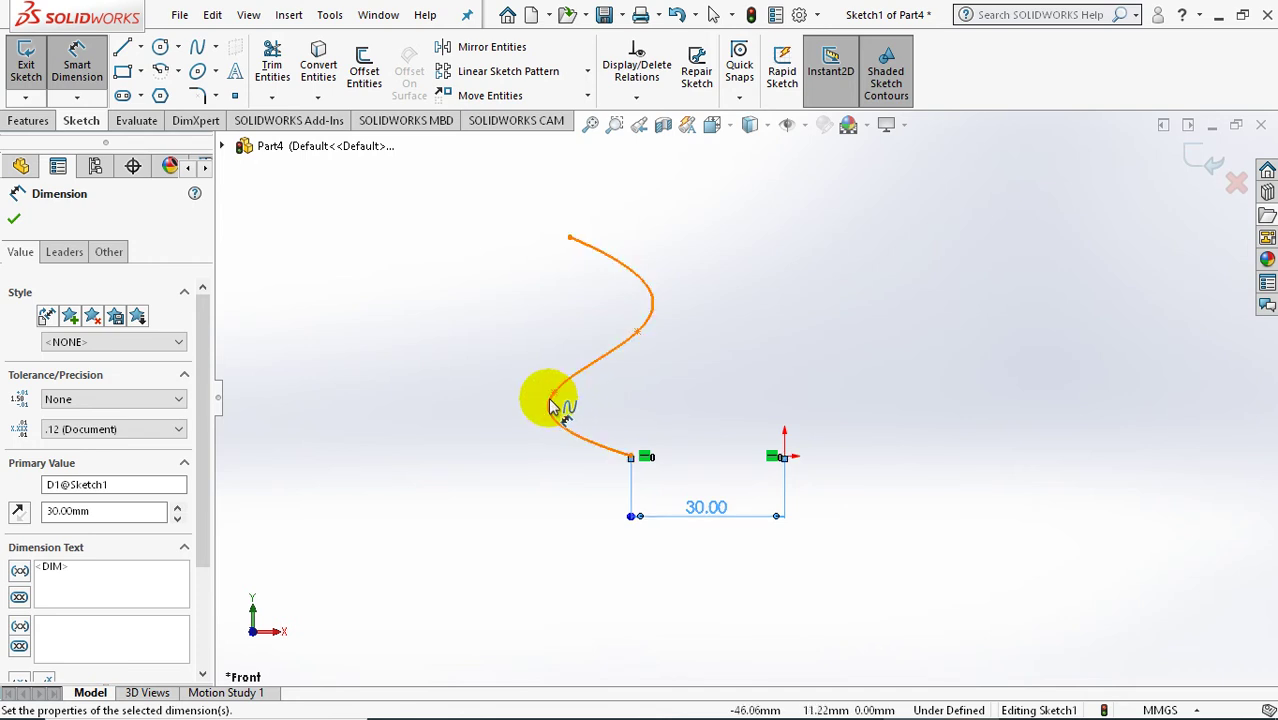
{"action": "left_click", "coordinate": [555, 396]}
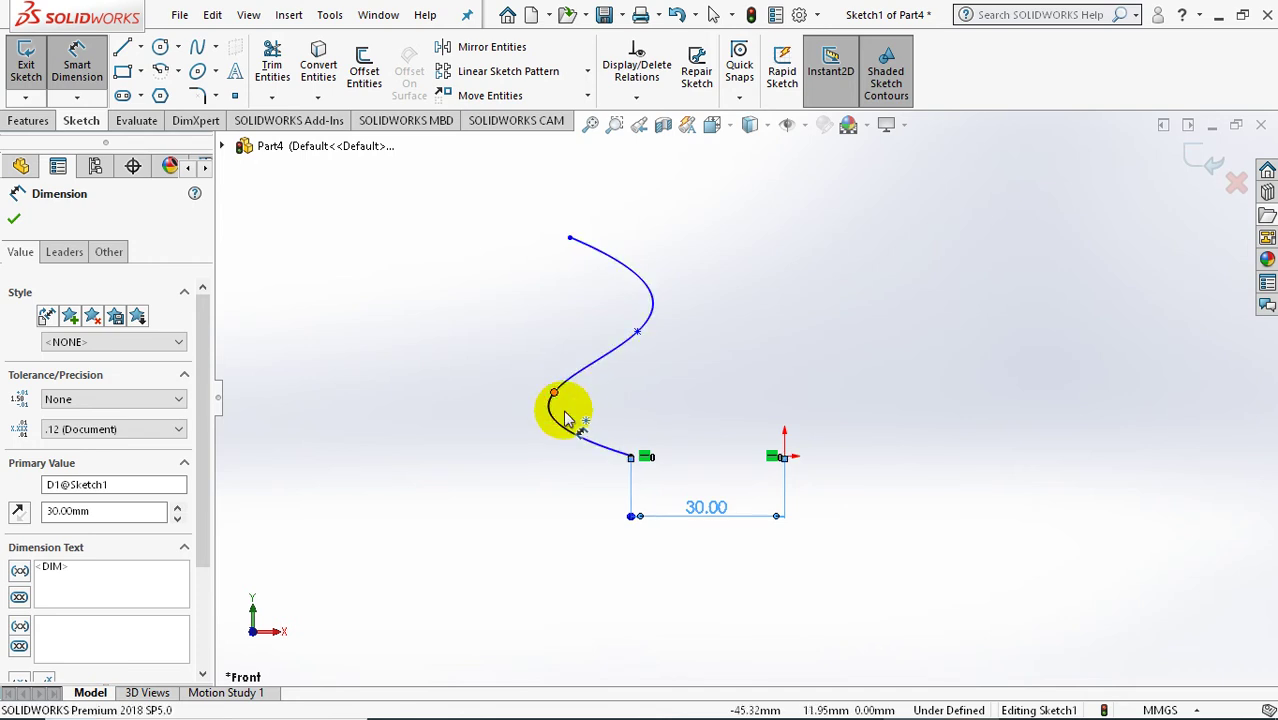
{"action": "left_click", "coordinate": [784, 456]}
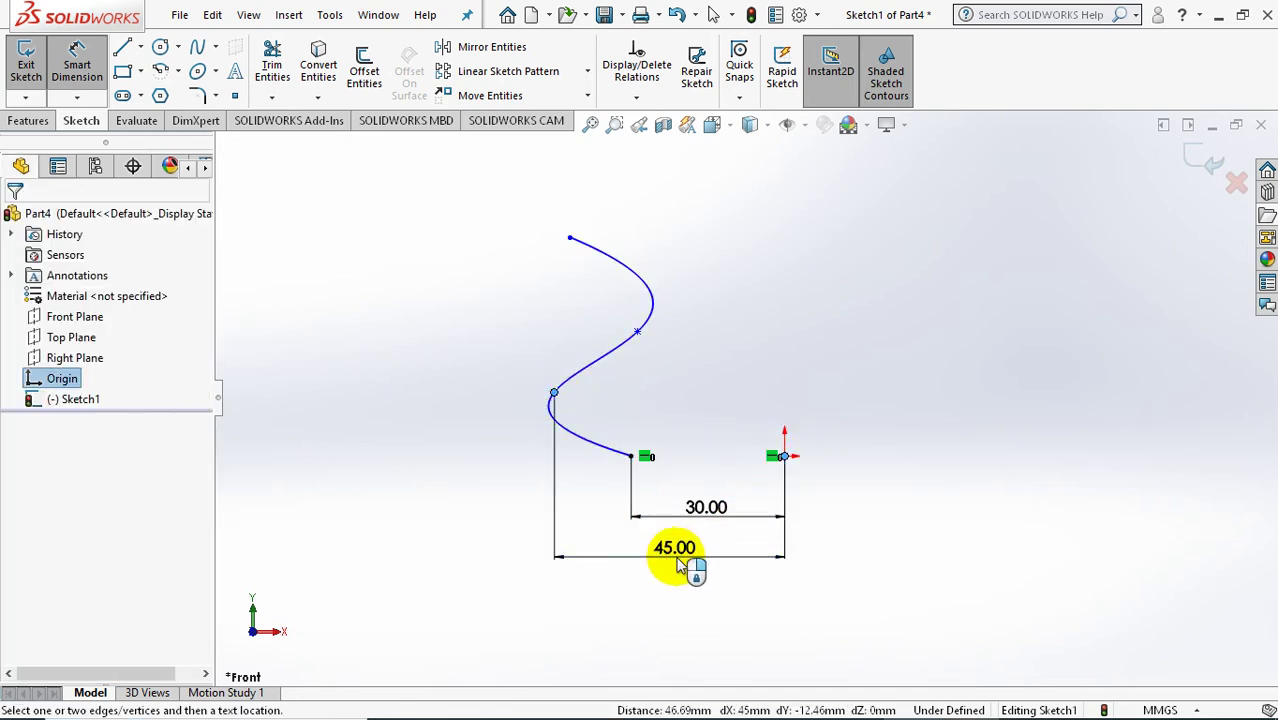
{"action": "left_click", "coordinate": [782, 548]}
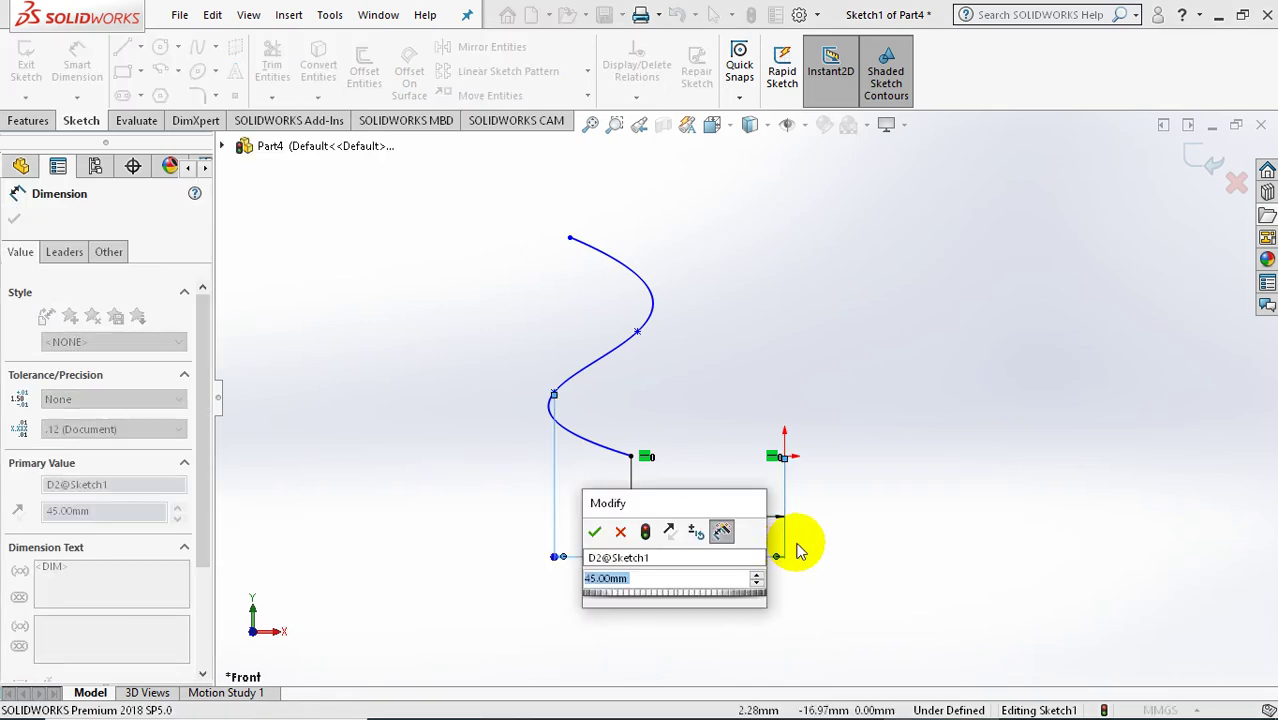
{"action": "type", "text": "40"}
{"action": "key", "text": "Return"}
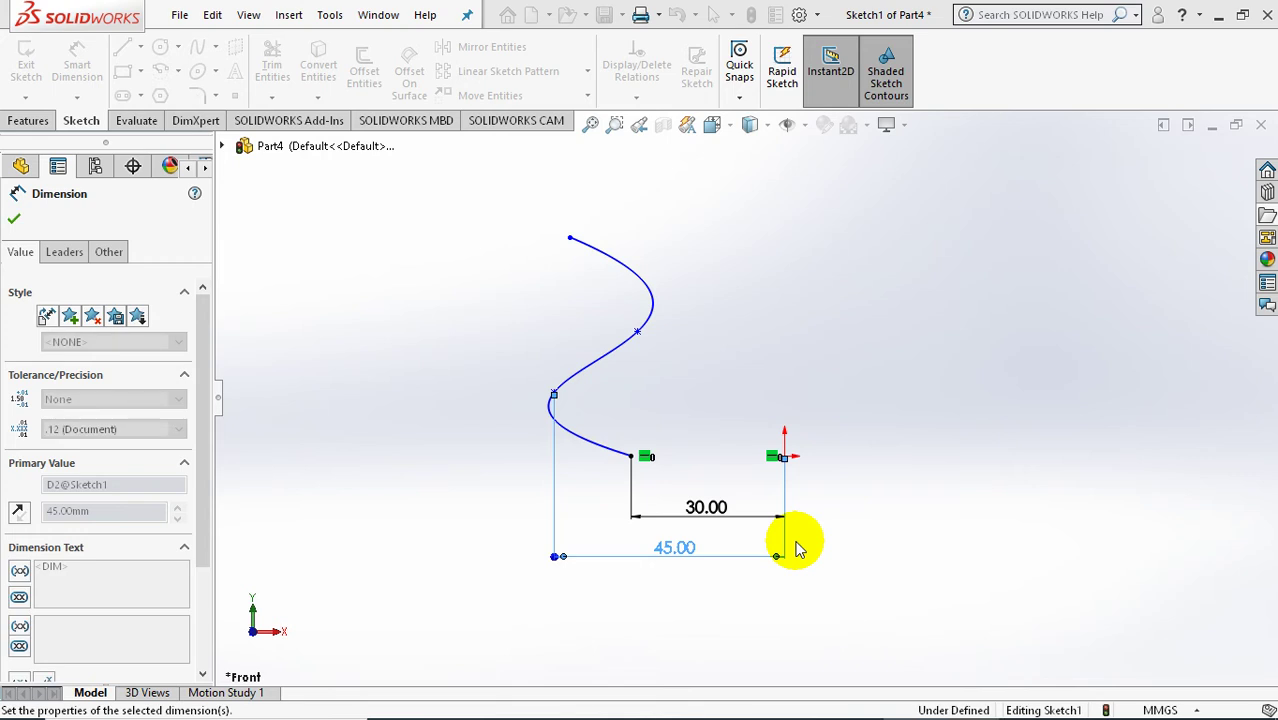
- Dimension the spline's middle point 25 from the origin, undoing an accidental dimension drag
{"action": "left_click", "coordinate": [638, 332]}
{"action": "left_click", "coordinate": [784, 456]}
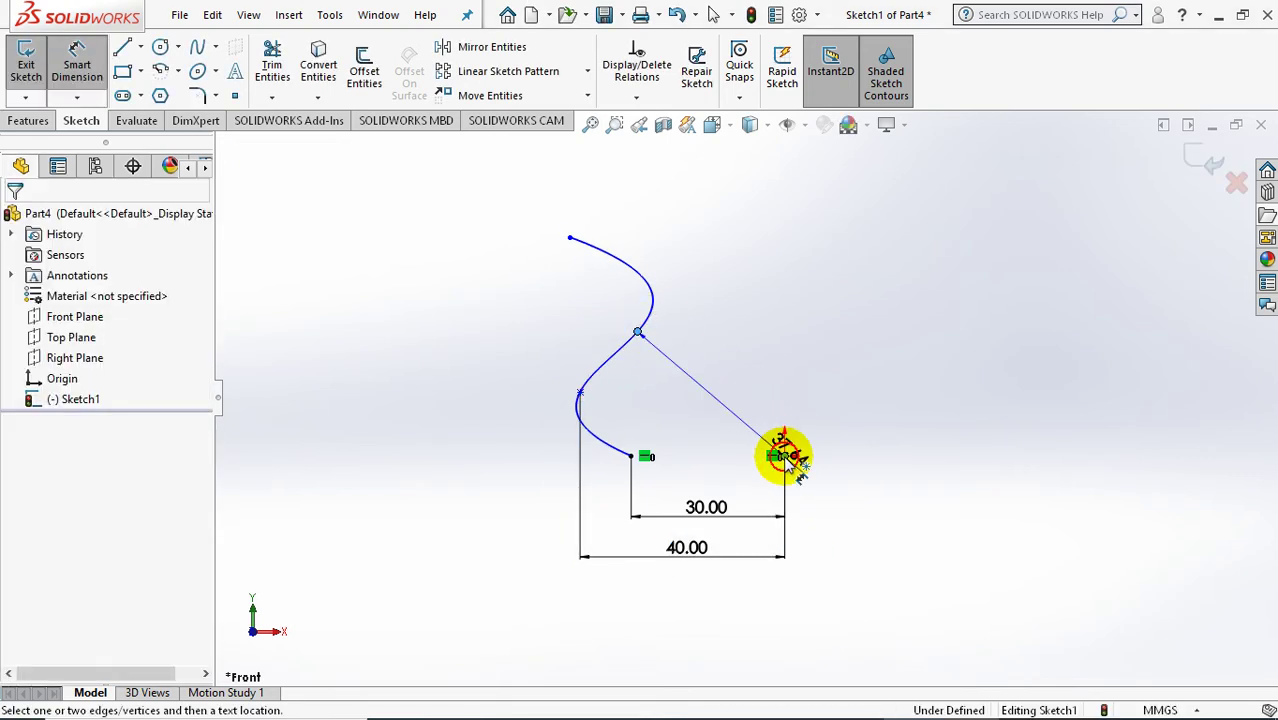
{"action": "left_click", "coordinate": [706, 278]}
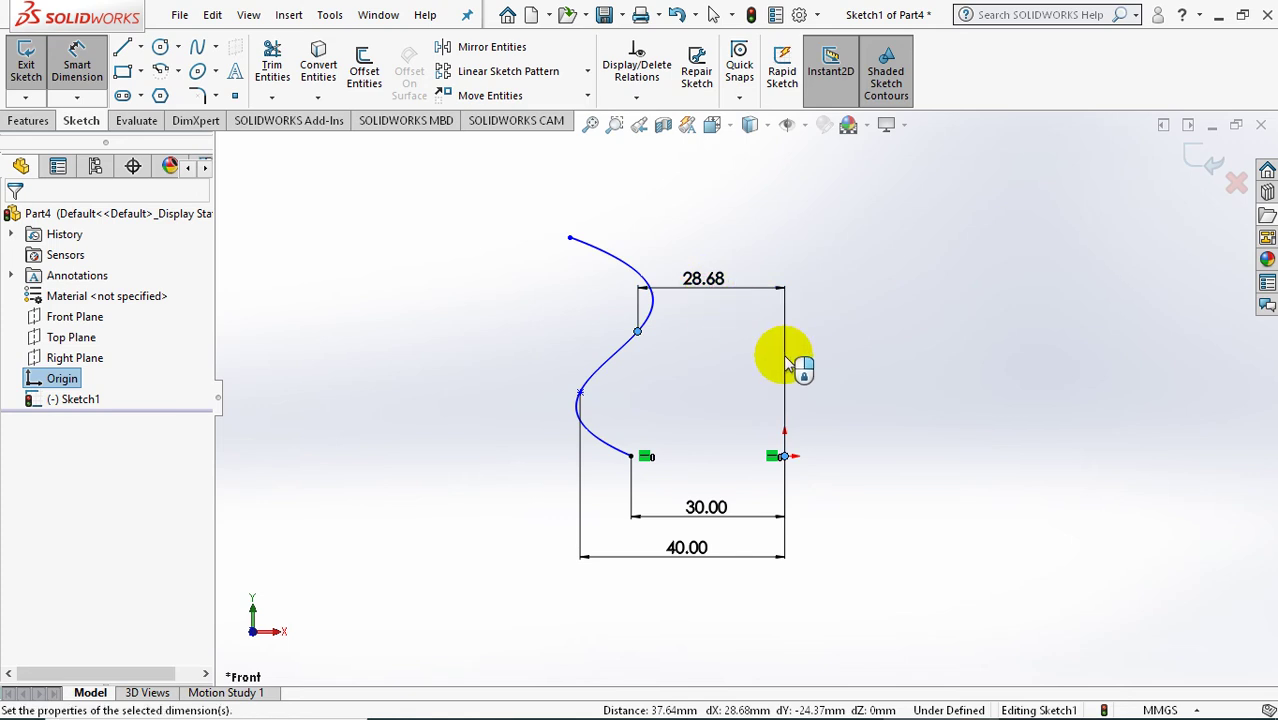
{"action": "type", "text": "25"}
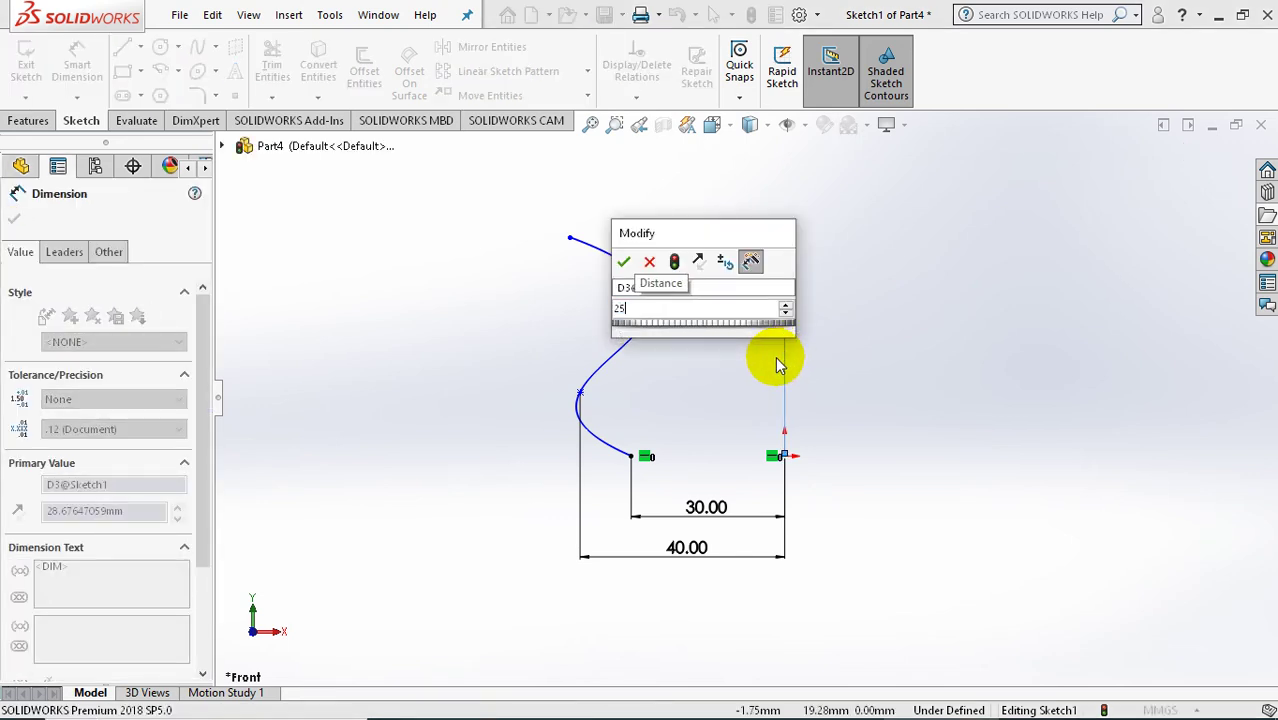
{"action": "key", "text": "Return"}
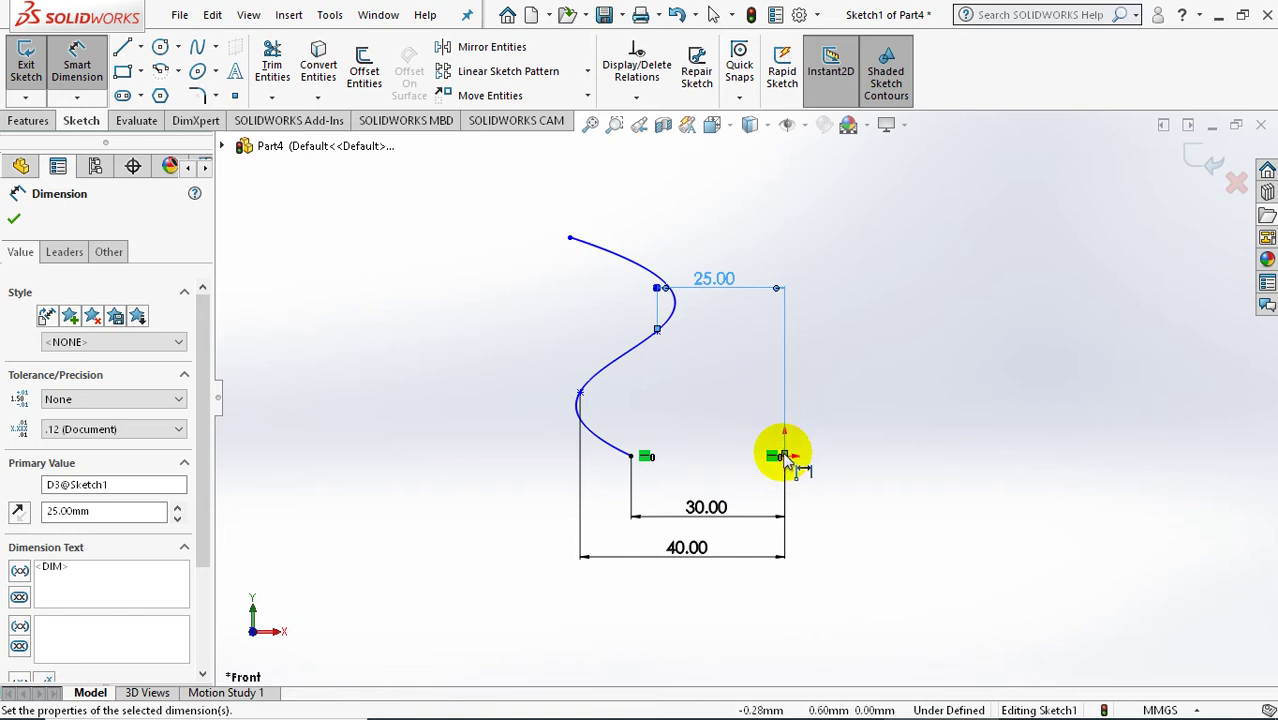
{"action": "left_click_drag", "start_coordinate": [784, 455], "coordinate": [568, 240]}
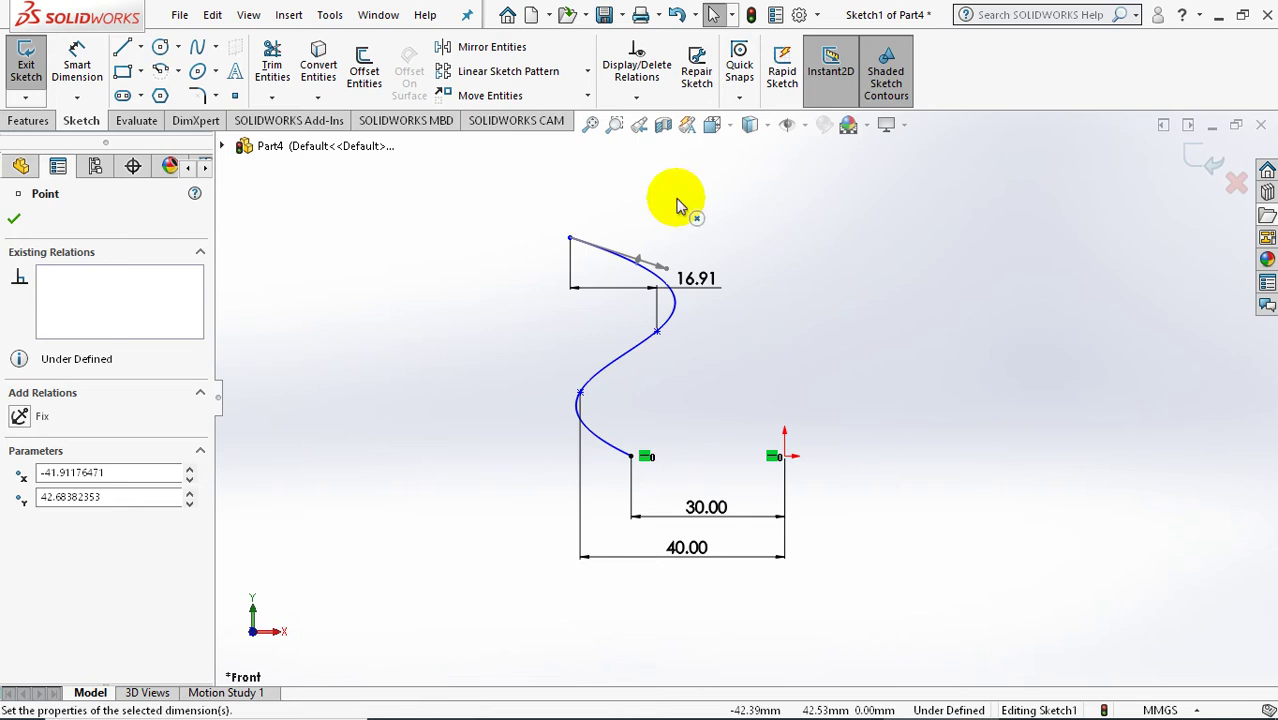
{"action": "left_click", "coordinate": [676, 15]}
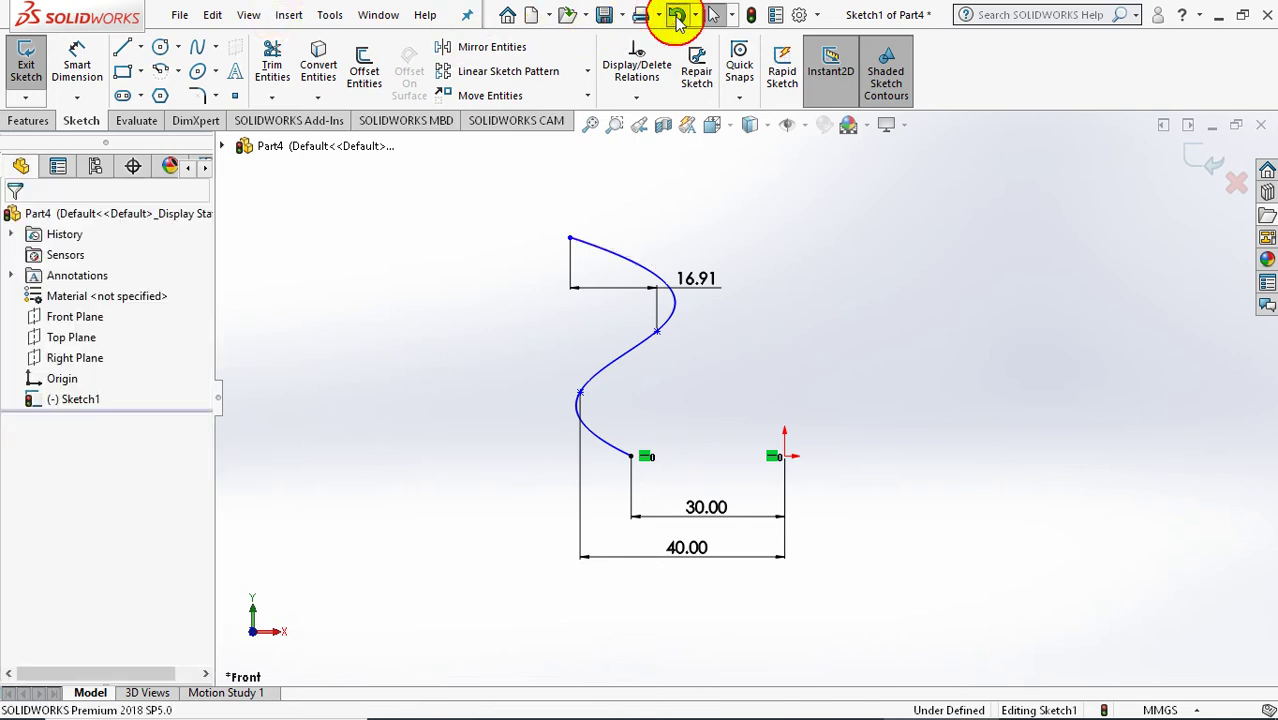
- Set the spline's top endpoint 45 horizontally from the origin
{"action": "left_click", "coordinate": [78, 58]}
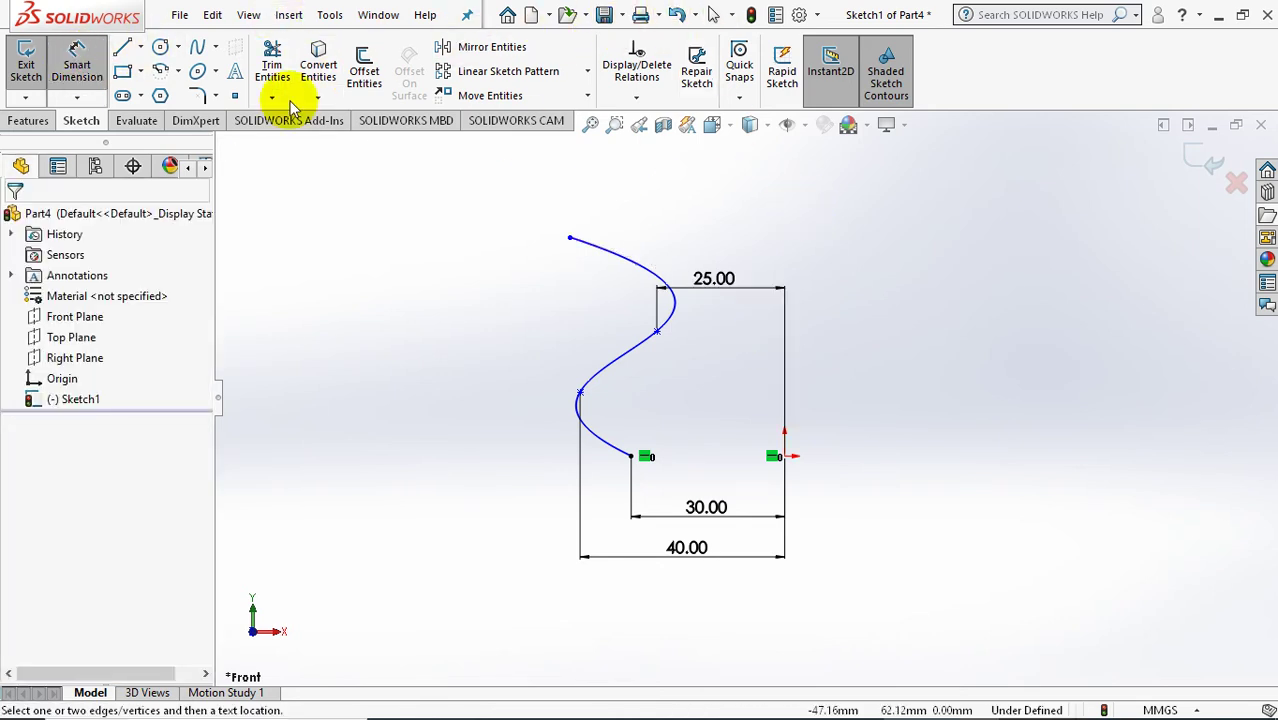
{"action": "left_click", "coordinate": [570, 240]}
{"action": "left_click", "coordinate": [785, 457]}
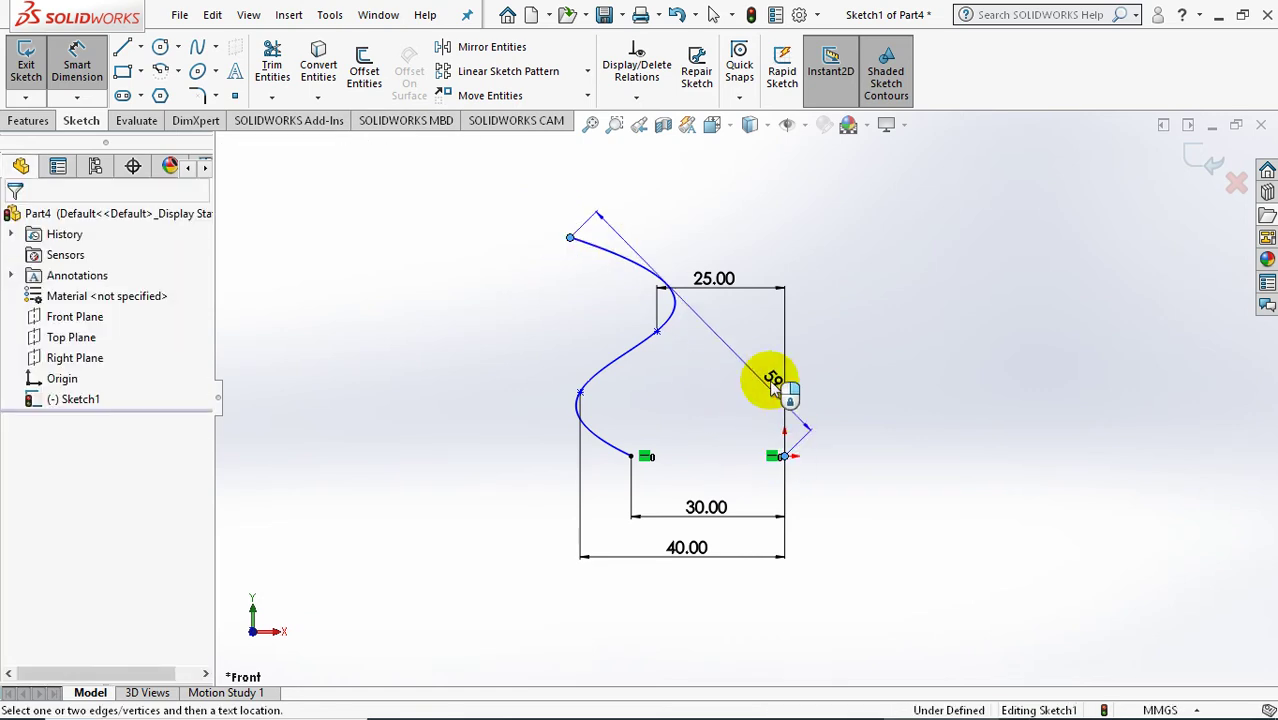
{"action": "left_click", "coordinate": [707, 202]}
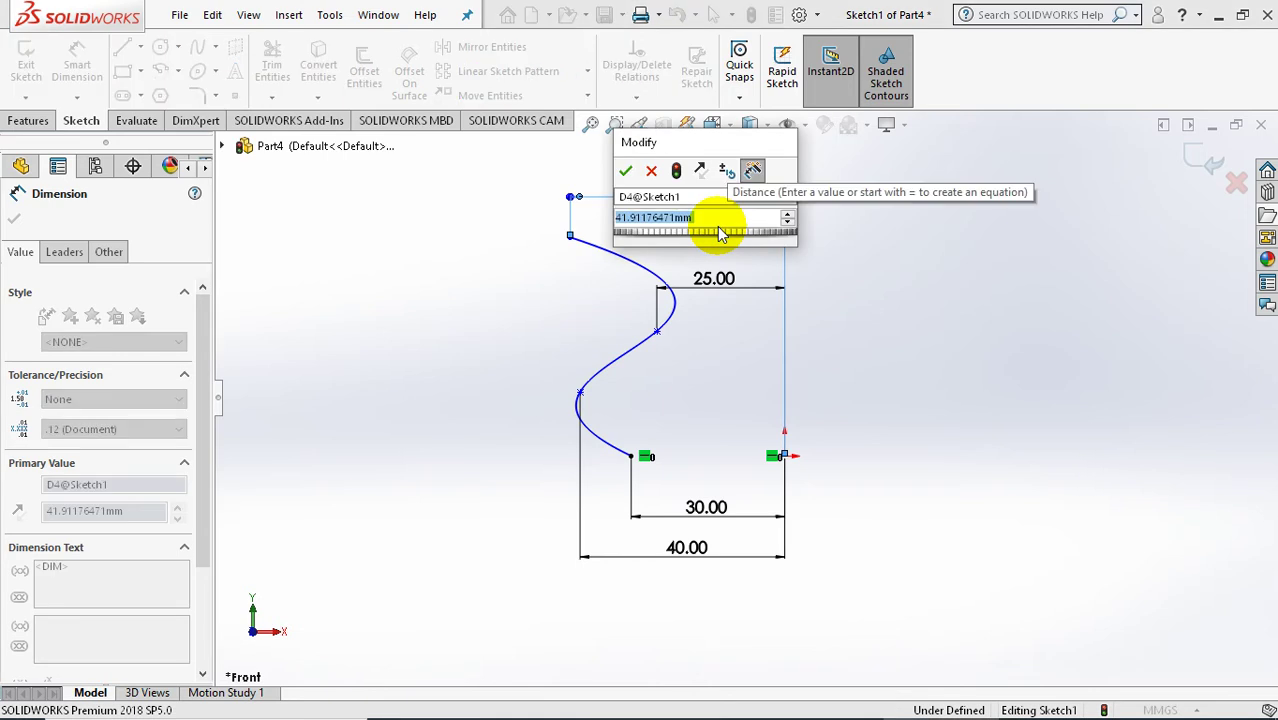
{"action": "type", "text": "45"}
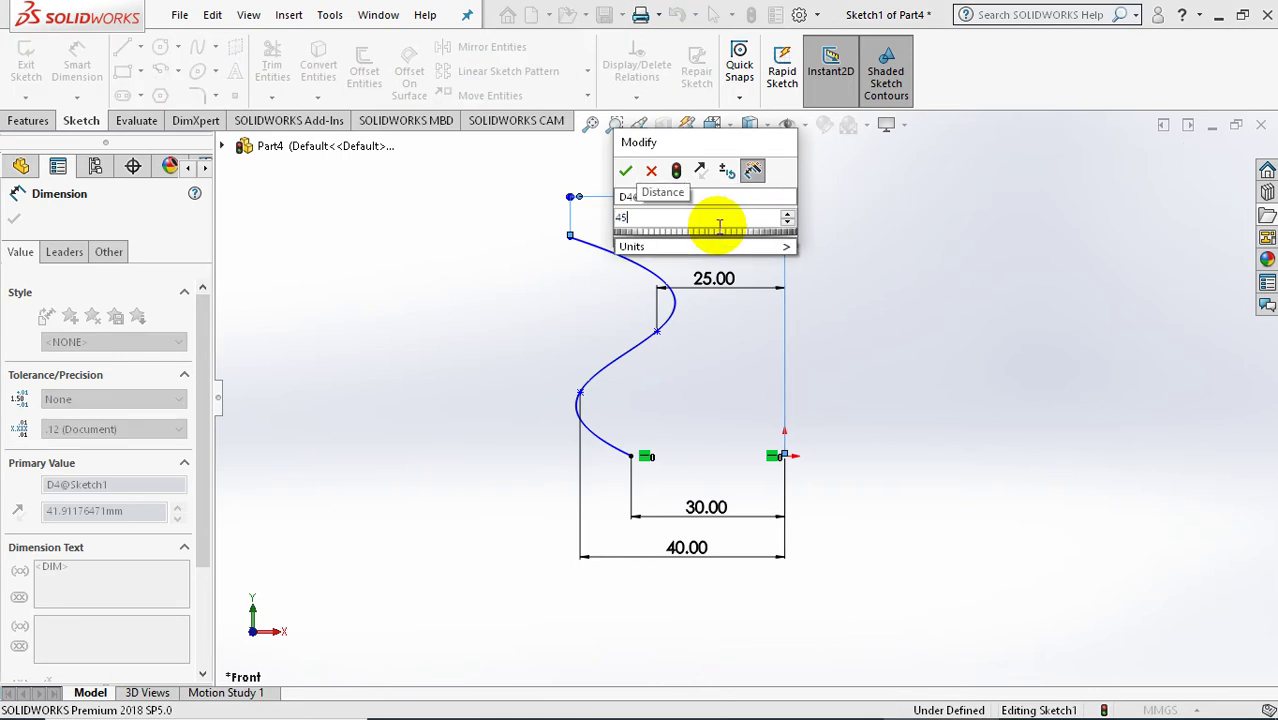
{"action": "key", "text": "Return"}
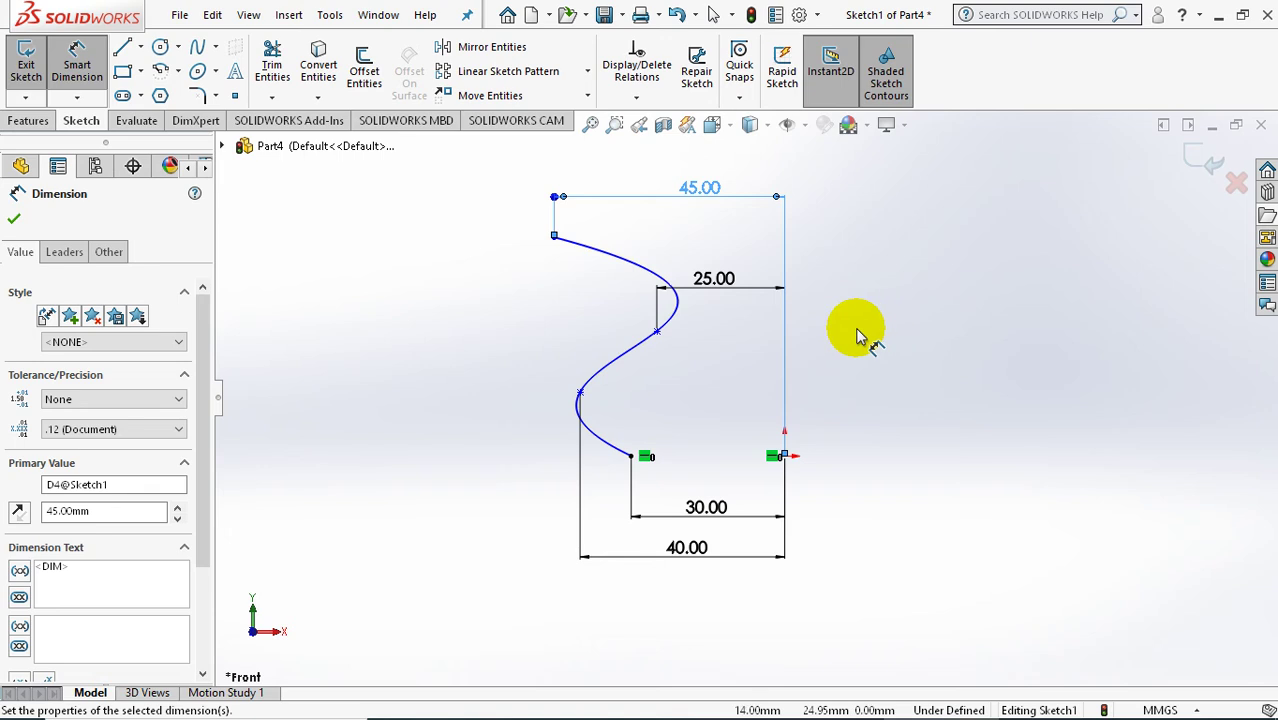
{"action": "left_click", "coordinate": [857, 333]}
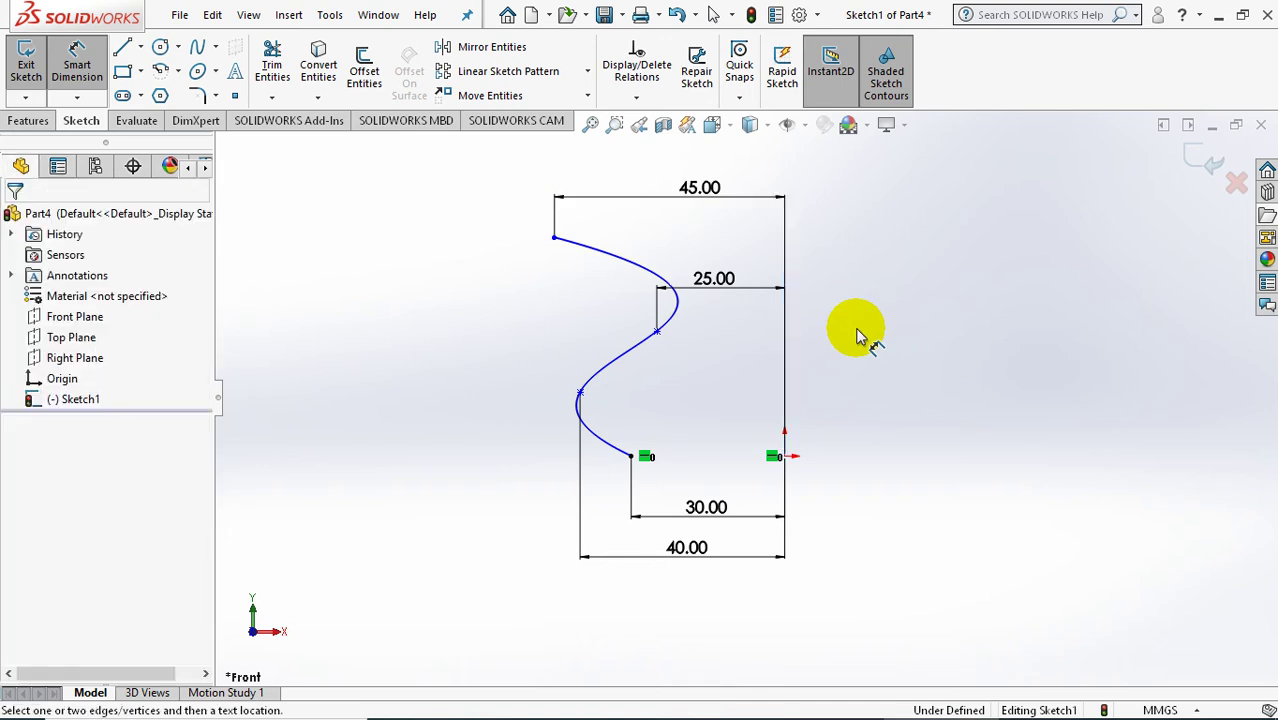
- Dimension the upper-left endpoint's height at 115 above the origin and fit the view
{"action": "left_click", "coordinate": [554, 239]}
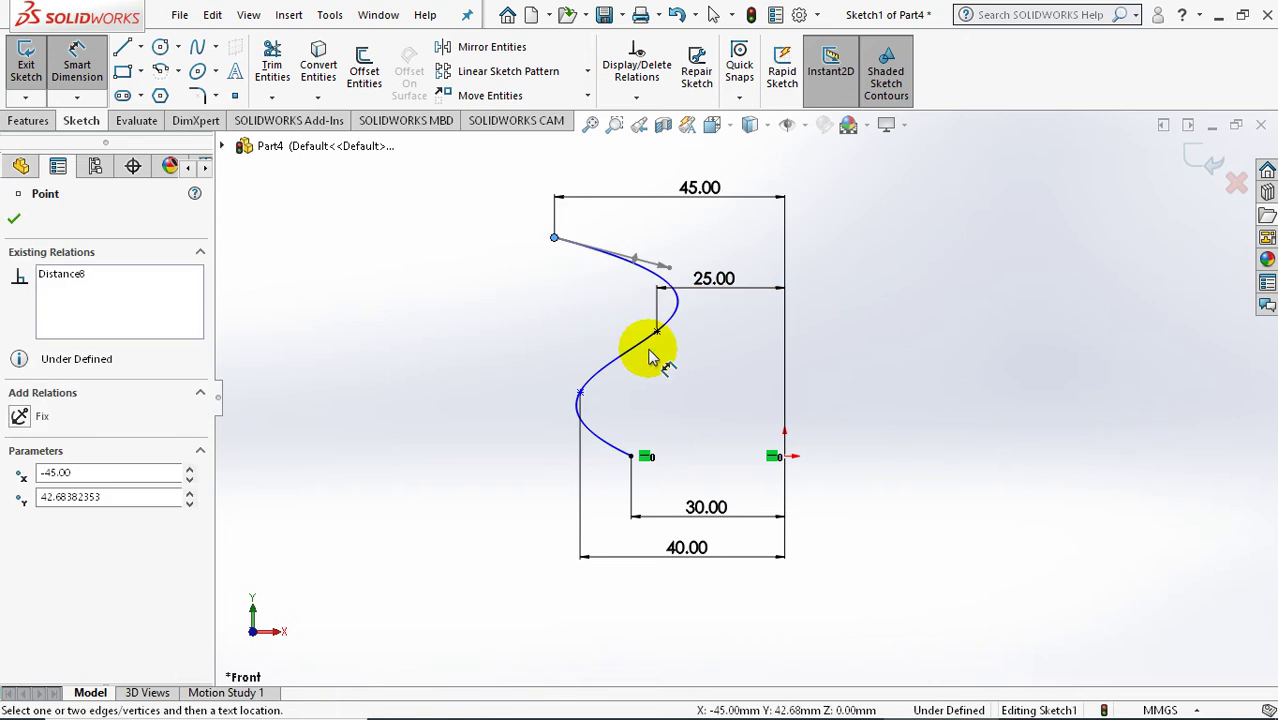
{"action": "left_click", "coordinate": [783, 457]}
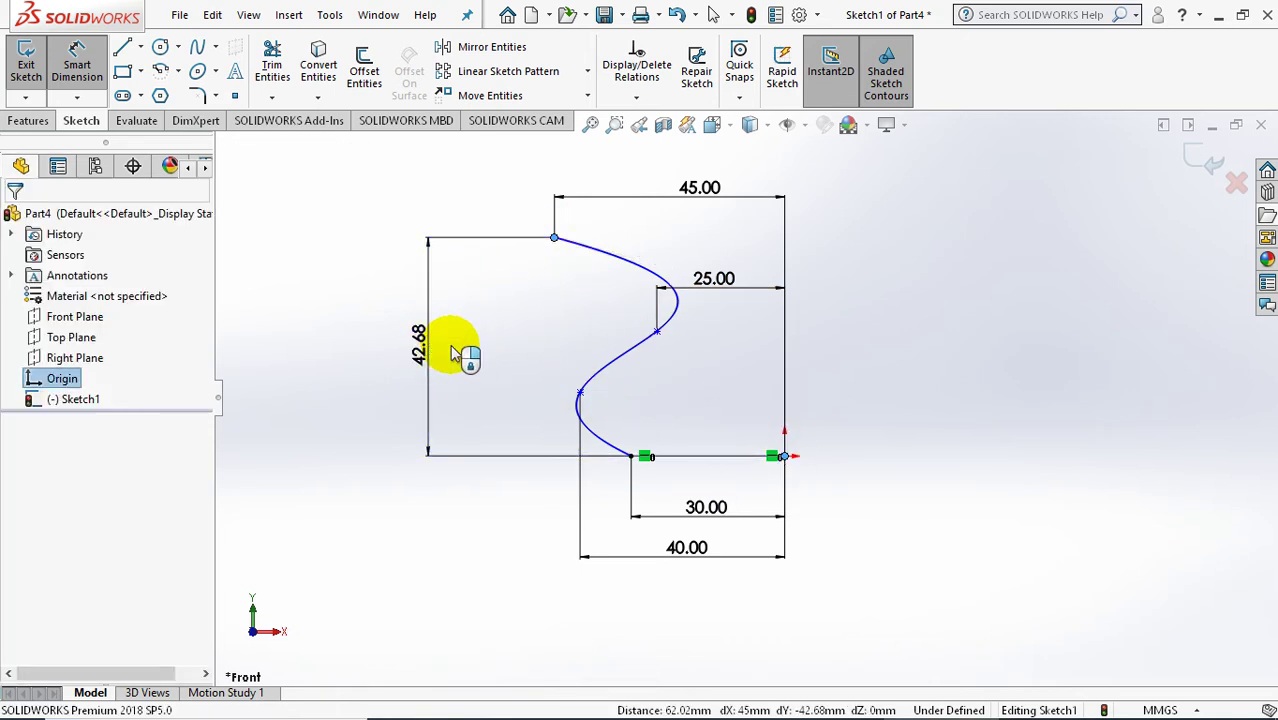
{"action": "left_click", "coordinate": [452, 355]}
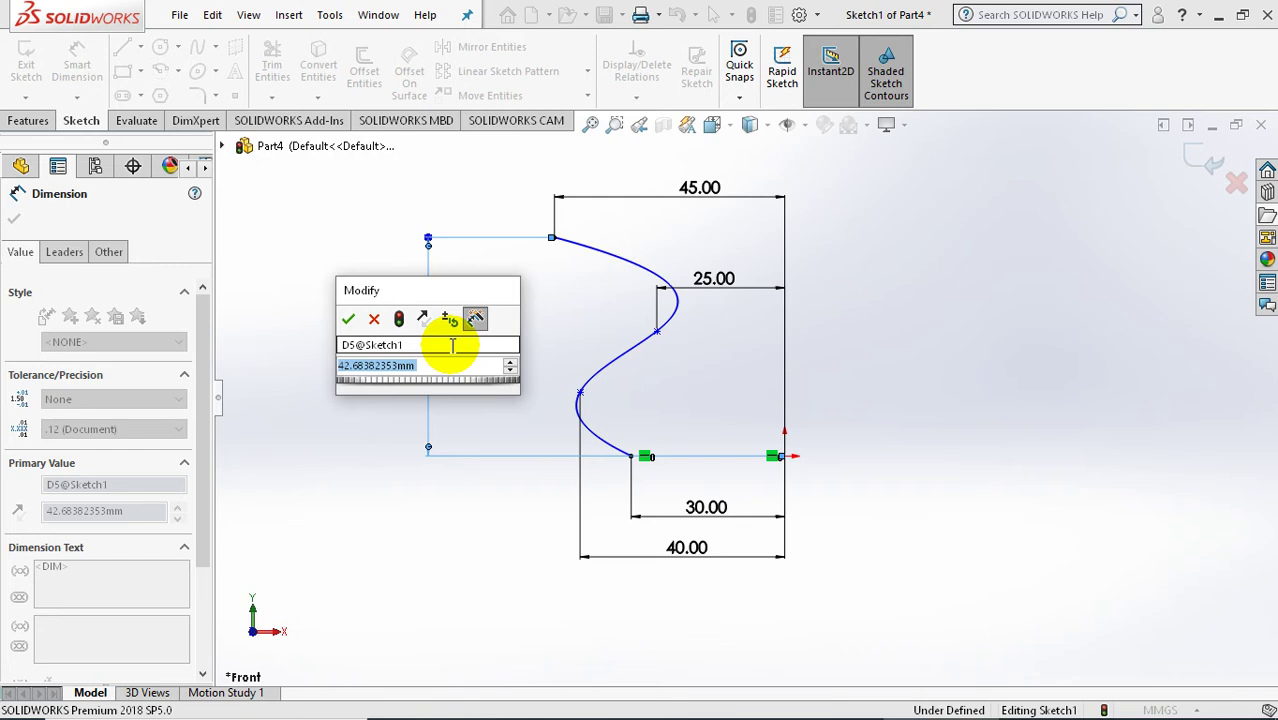
{"action": "type", "text": "115"}
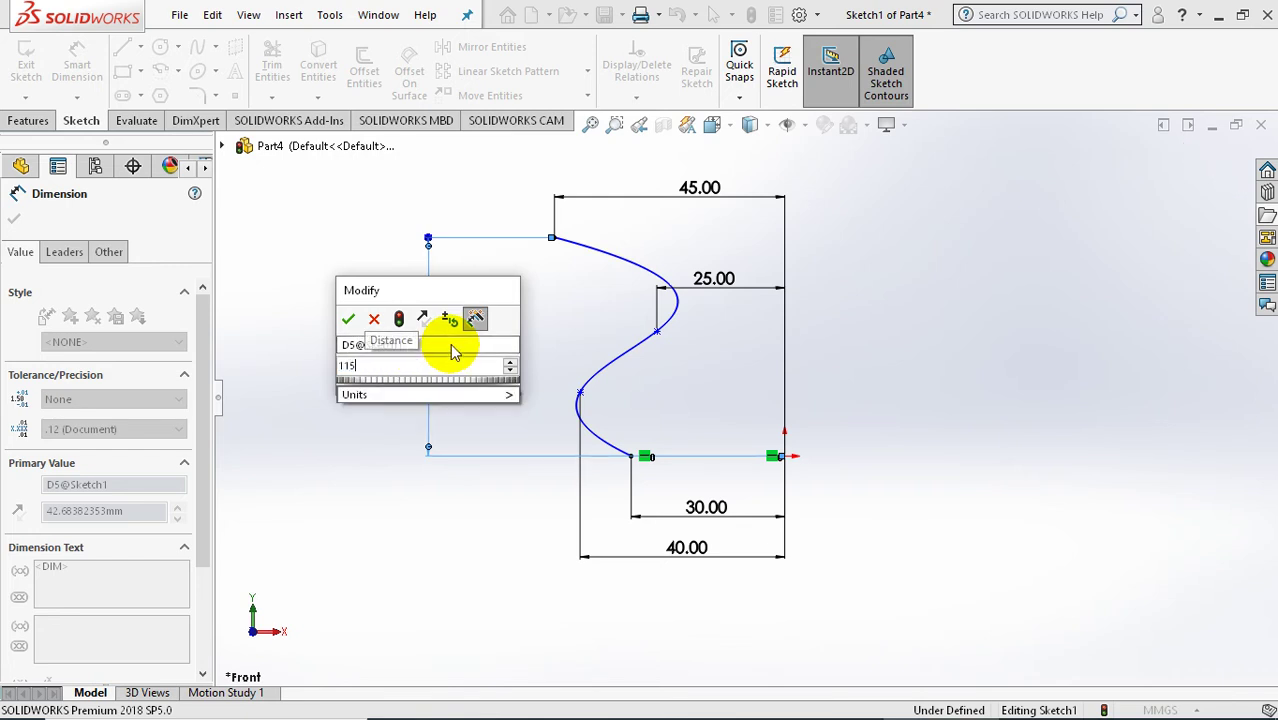
{"action": "key", "text": "Return"}
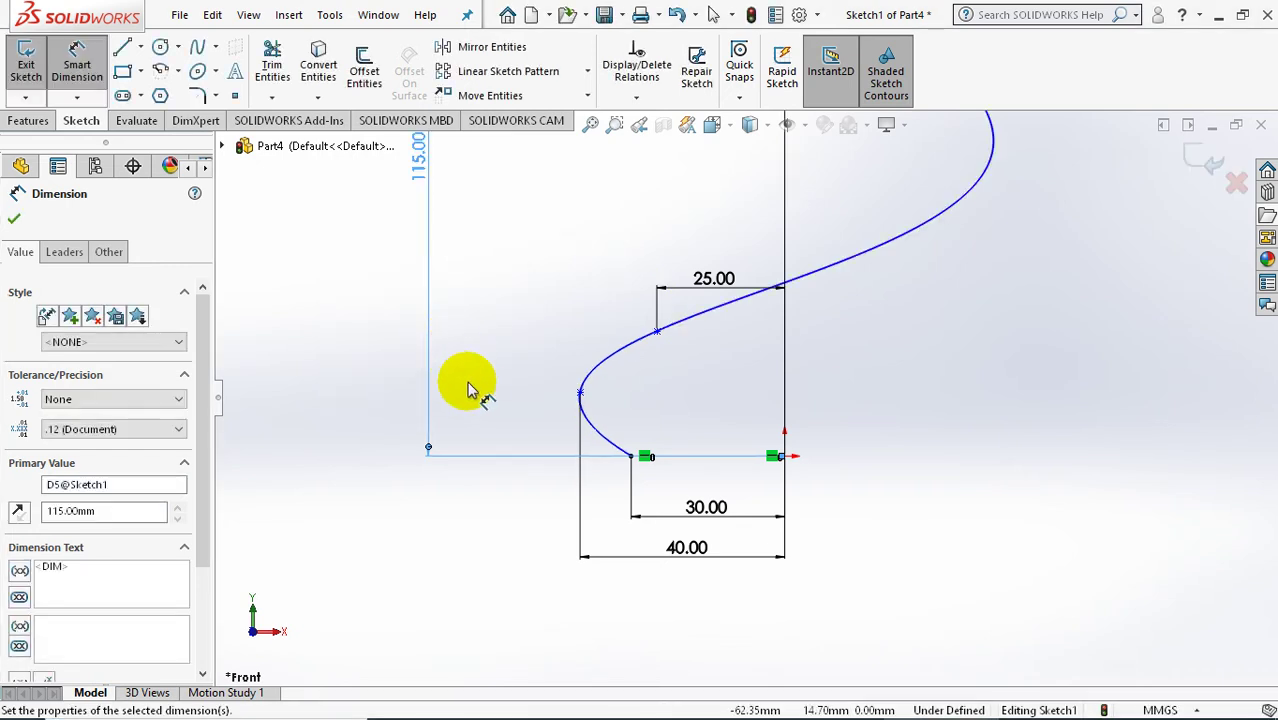
{"action": "key", "text": "f"}
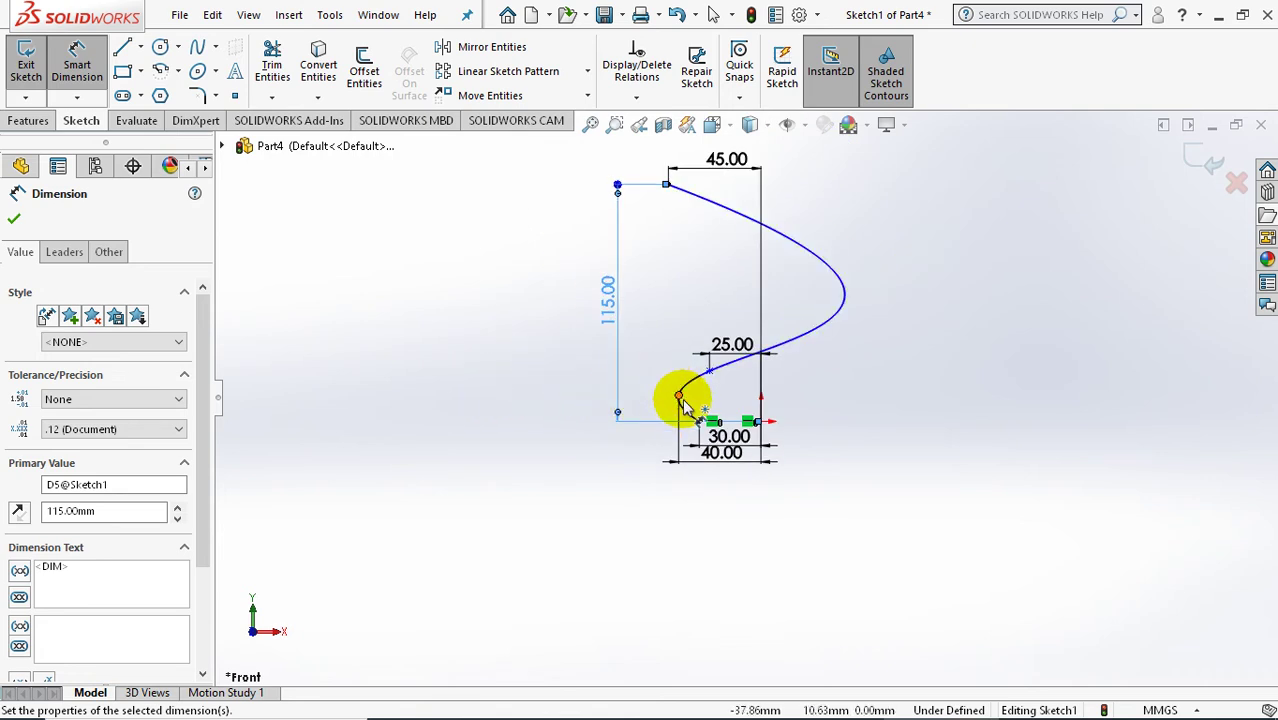
- Dimension the spline's middle point 70 above the origin
{"action": "left_click", "coordinate": [734, 384]}
{"action": "left_click", "coordinate": [762, 421]}
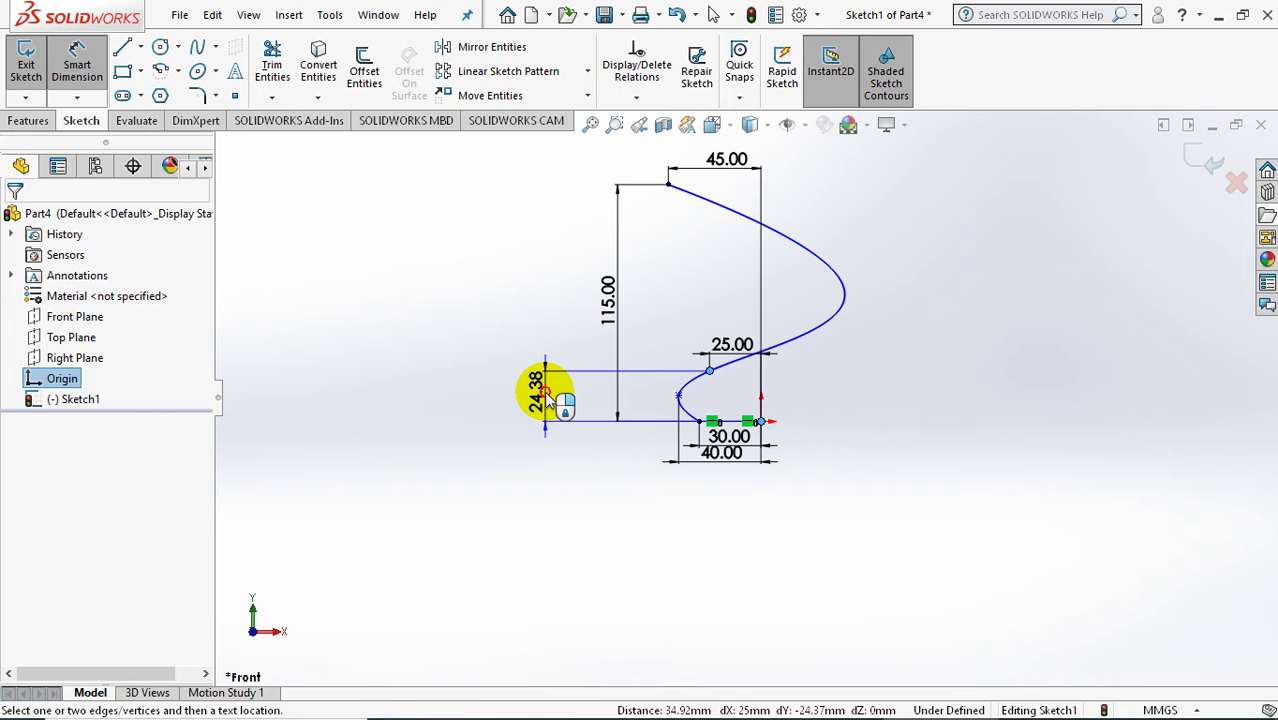
{"action": "left_click", "coordinate": [546, 391]}
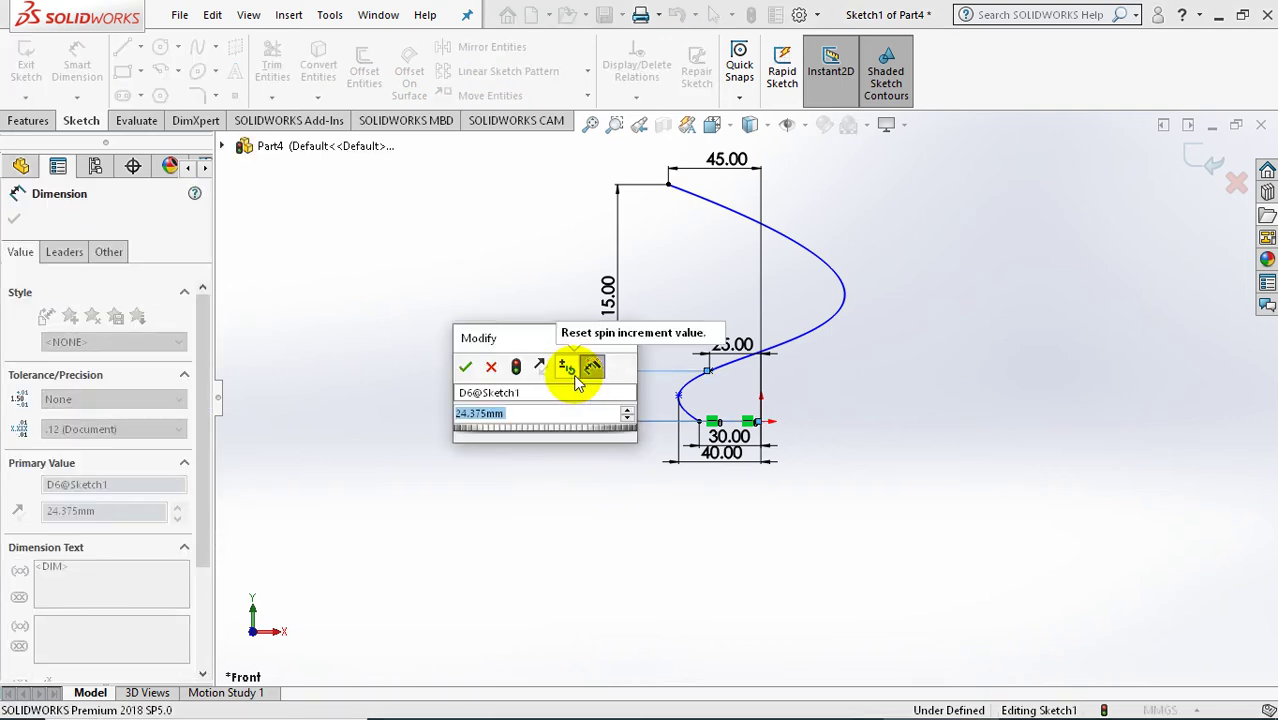
{"action": "type", "text": "70"}
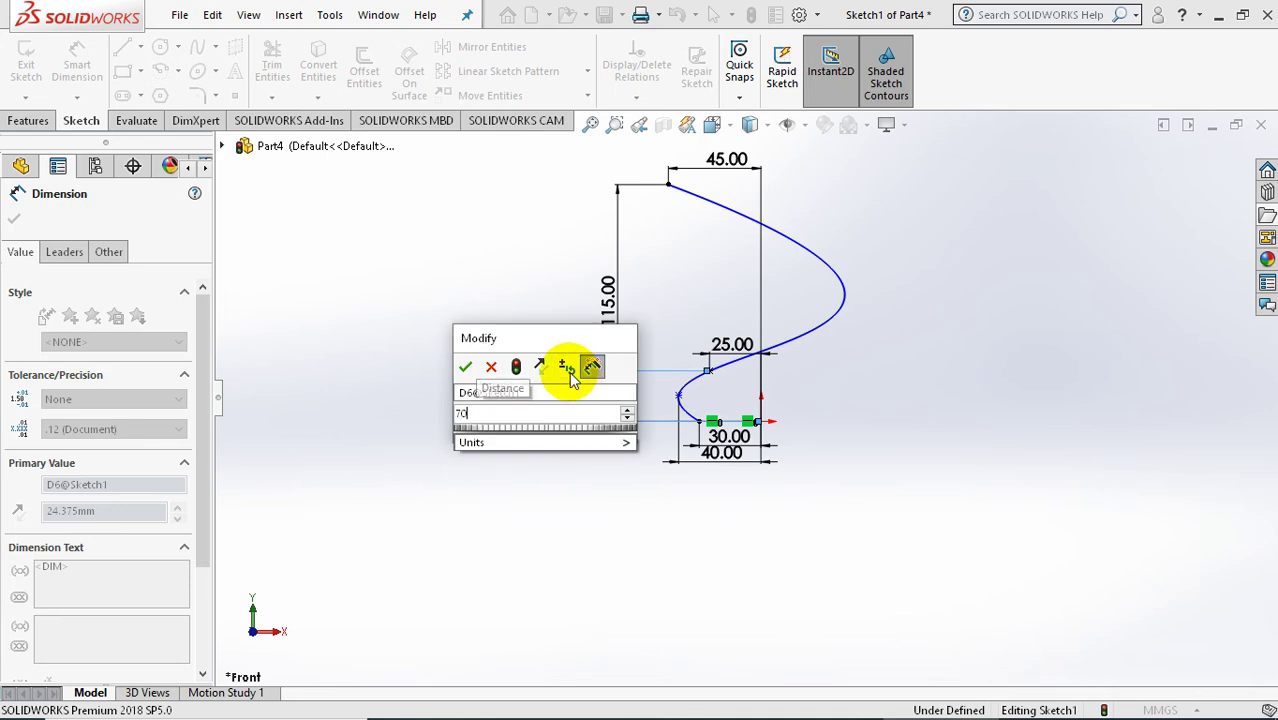
{"action": "key", "text": "Return"}
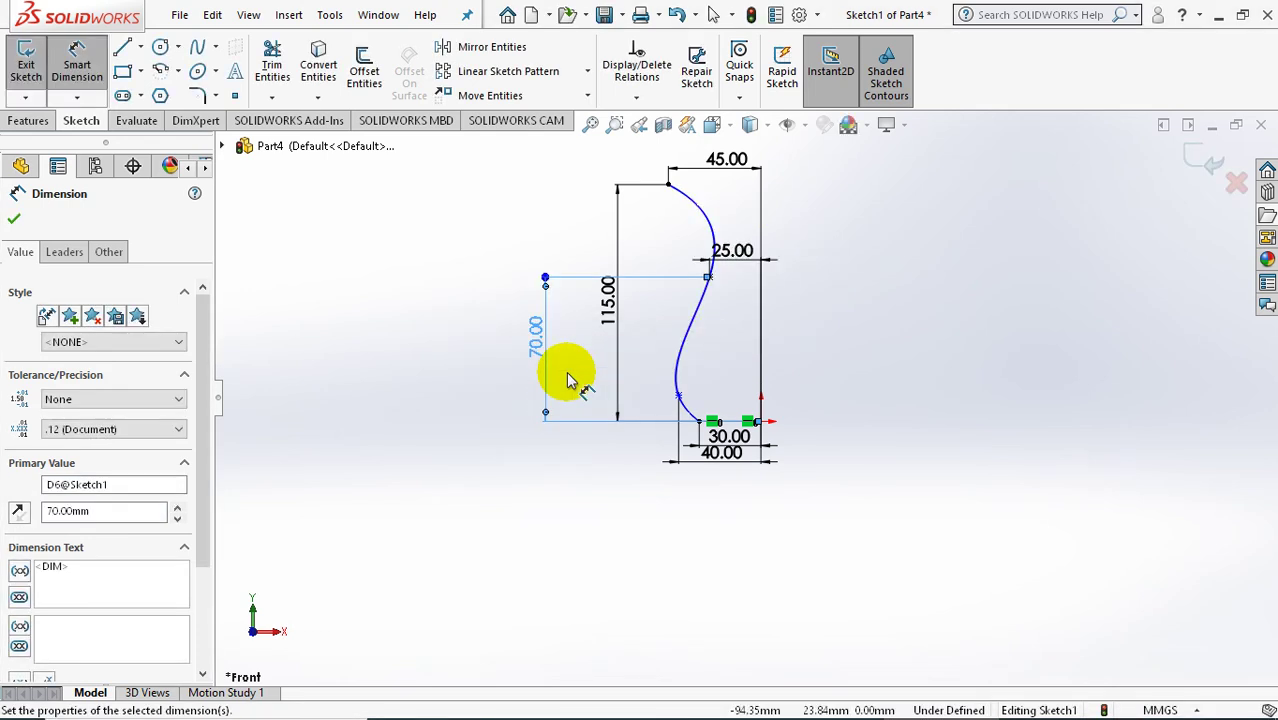
{"action": "left_click", "coordinate": [580, 452]}
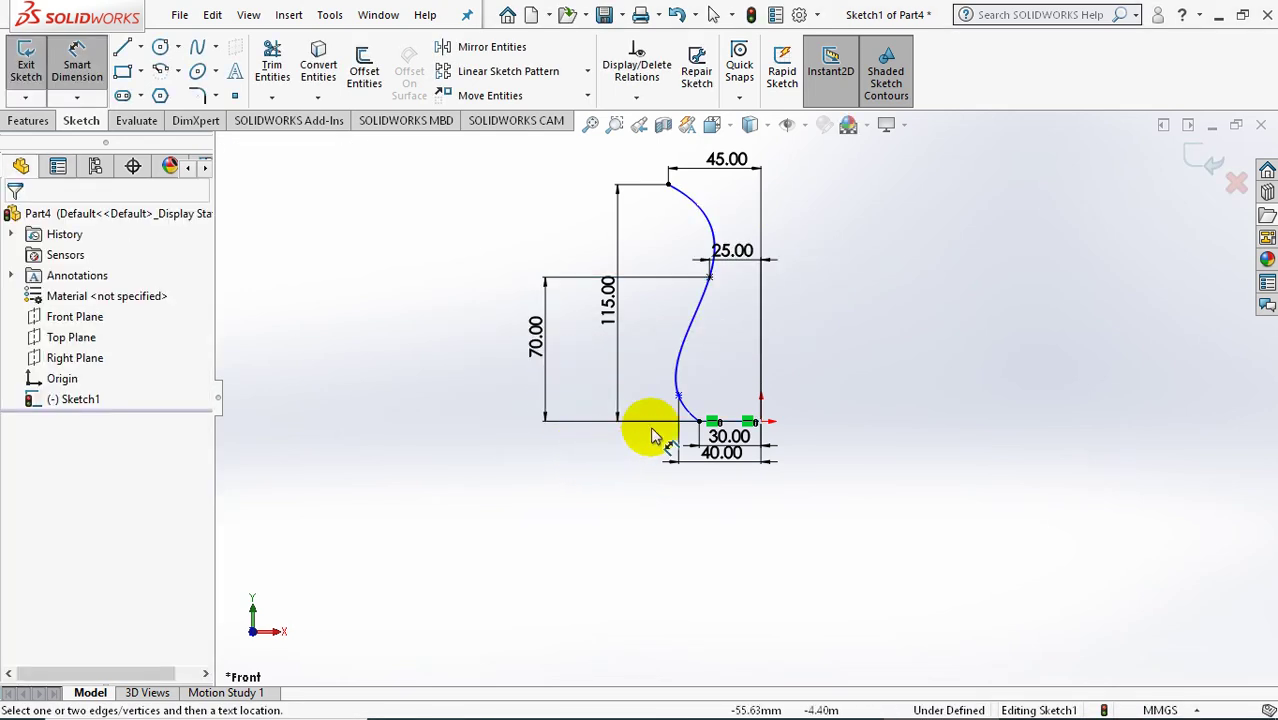
- Discard a stray diagonal 41.90 dimension on the lower point, undoing back past the 70
{"action": "left_click", "coordinate": [678, 397]}
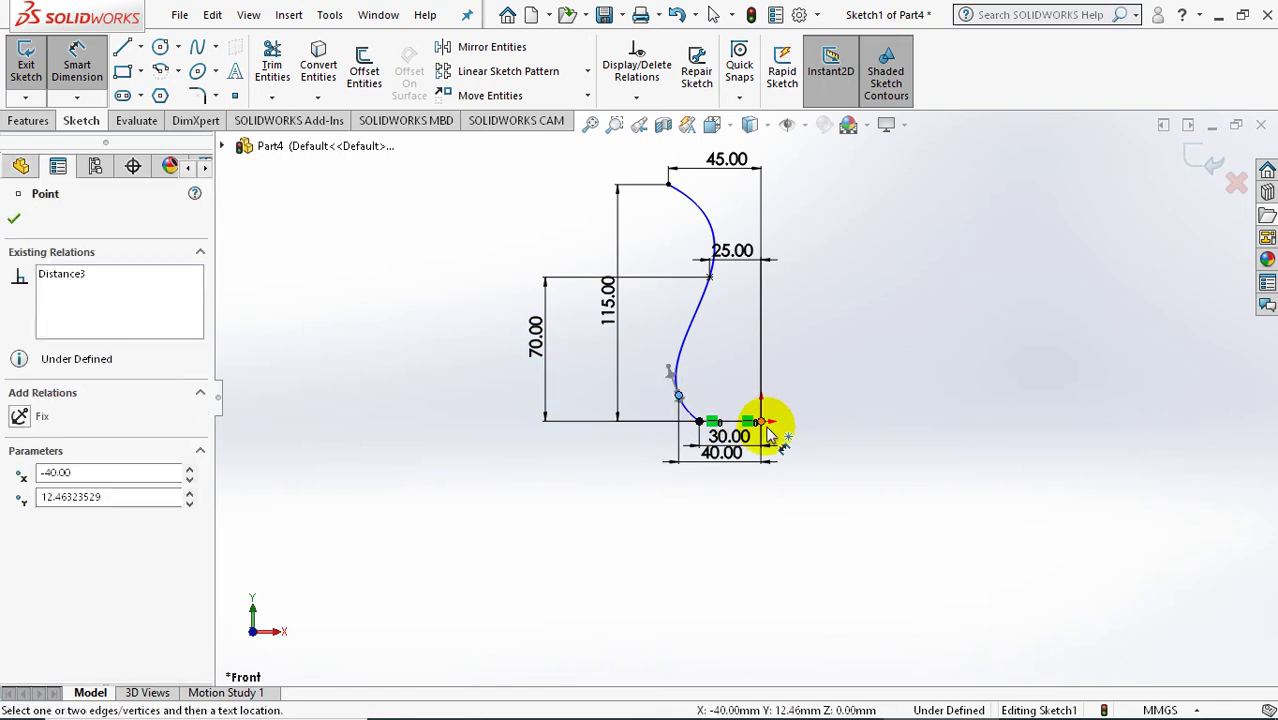
{"action": "left_click", "coordinate": [762, 423]}
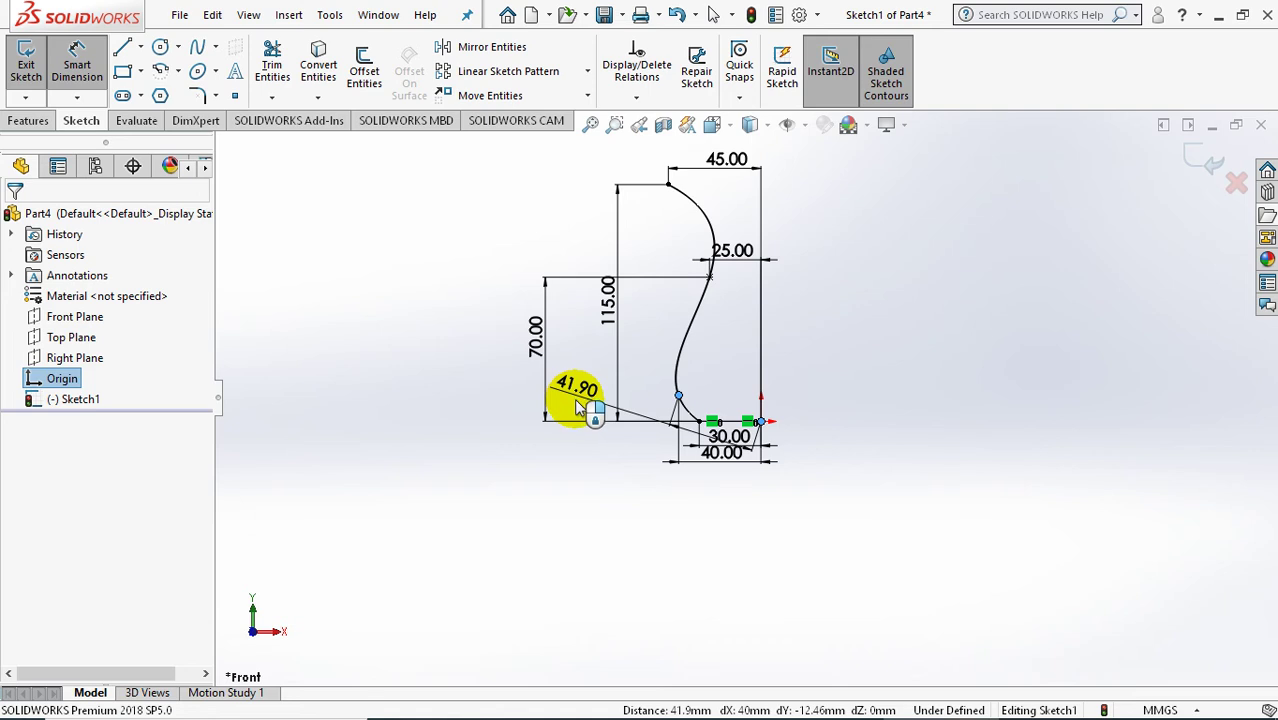
{"action": "left_click", "coordinate": [578, 406]}
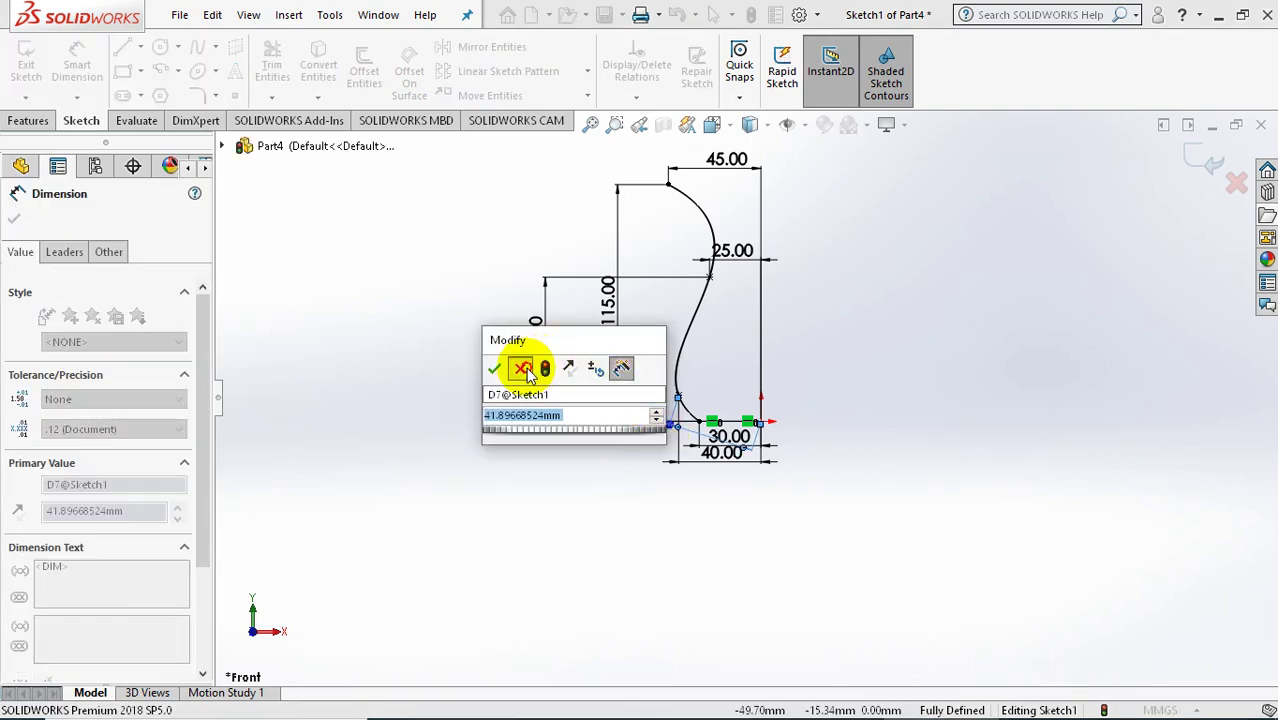
{"action": "left_click", "coordinate": [523, 369]}
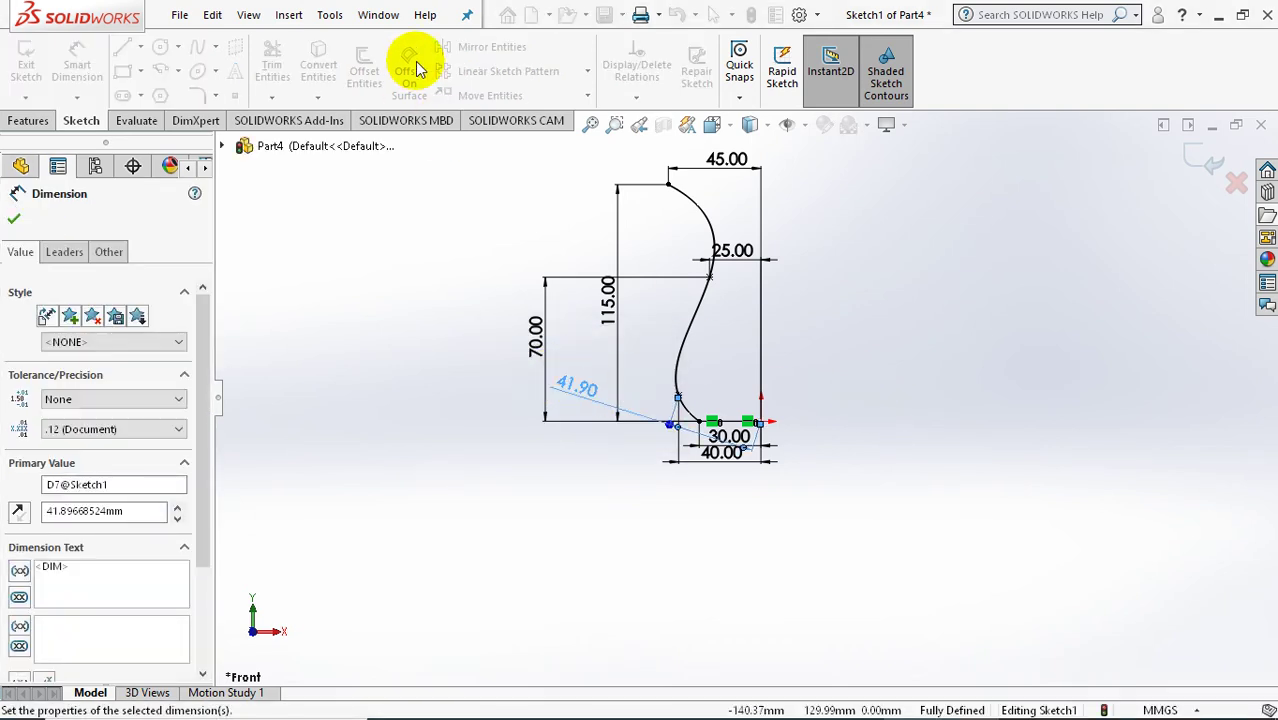
{"action": "key", "text": "Escape"}
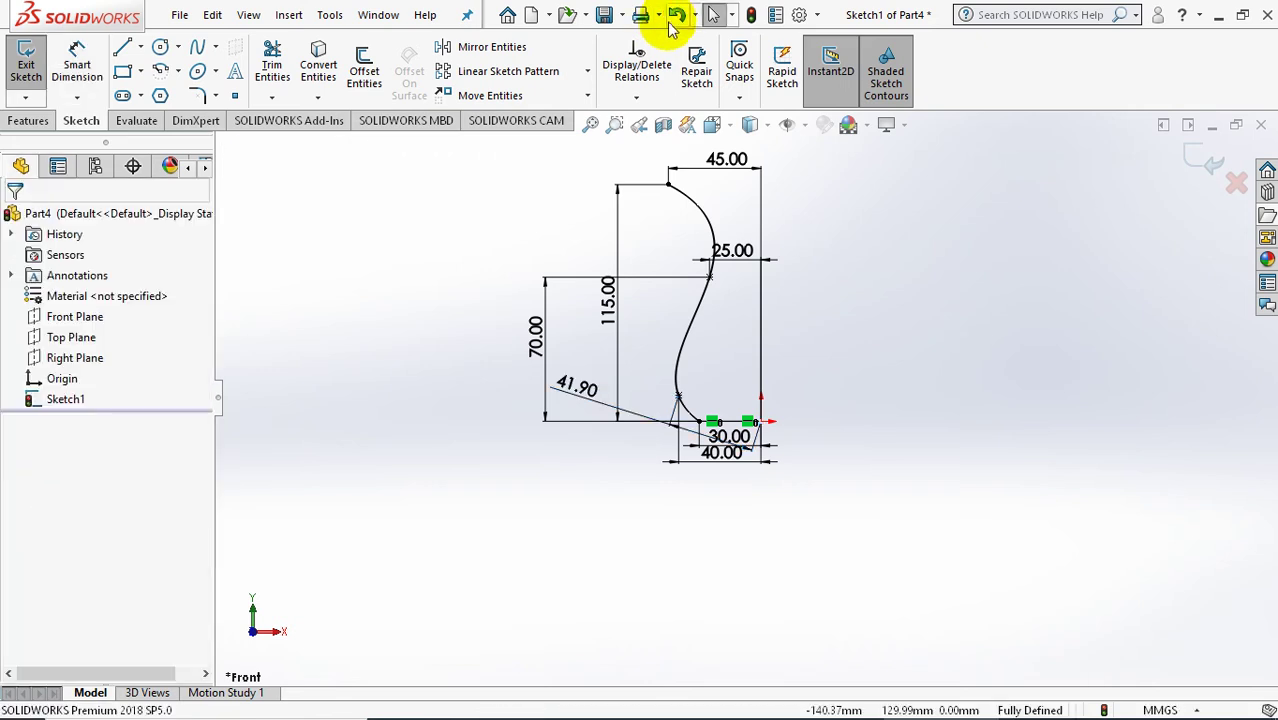
{"action": "left_click", "coordinate": [677, 16]}
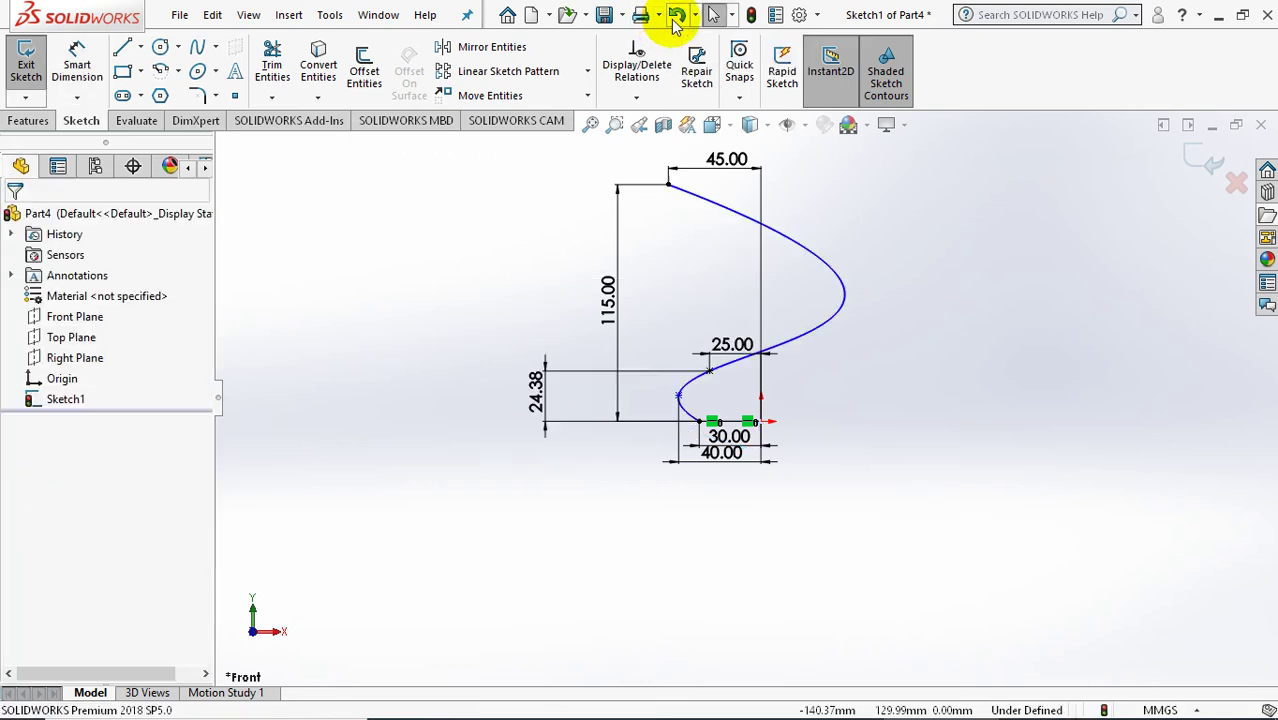
- Change the middle point's 24.38 vertical dimension to 70
{"action": "left_click", "coordinate": [536, 393]}
{"action": "double_click", "coordinate": [536, 393]}
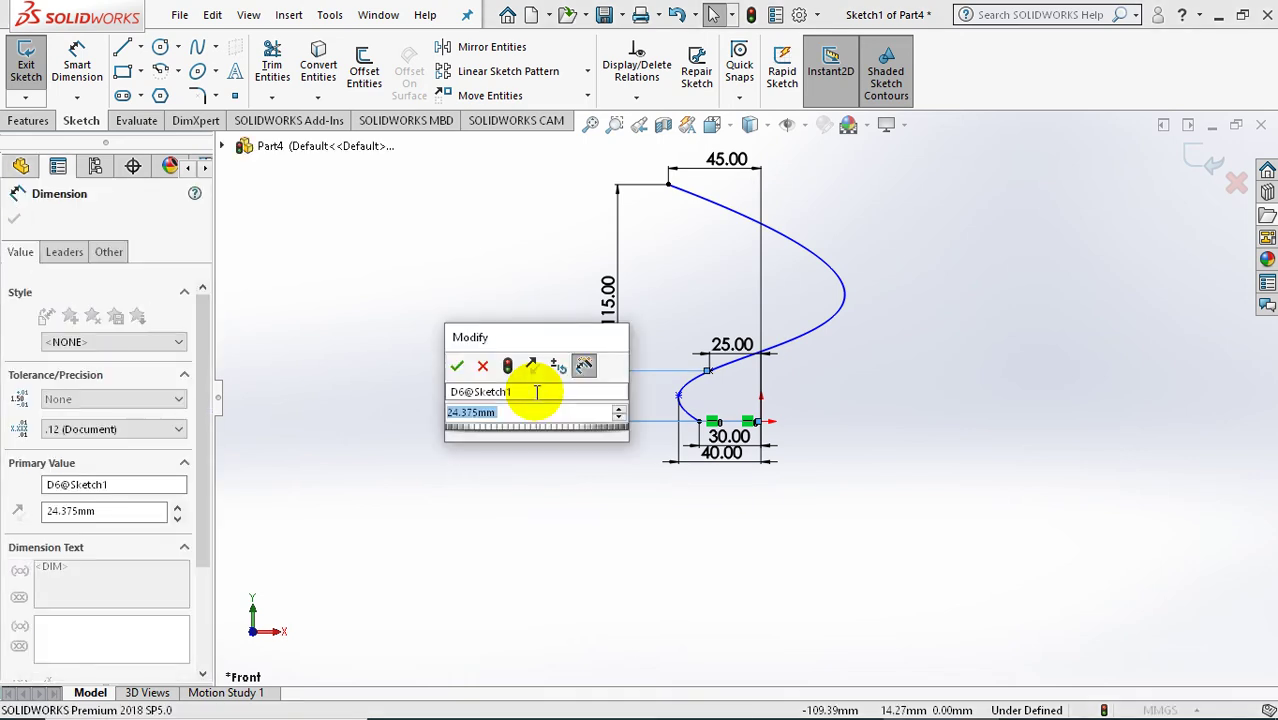
{"action": "type", "text": "70"}
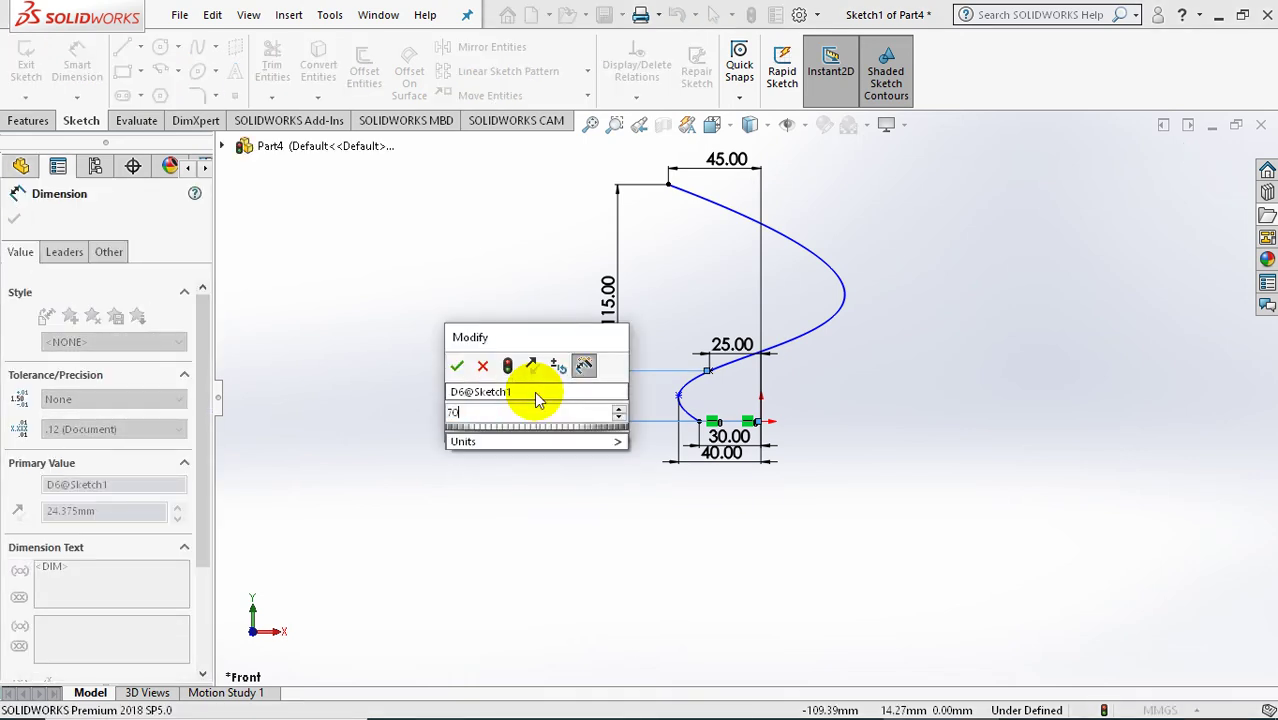
{"action": "key", "text": "Return"}
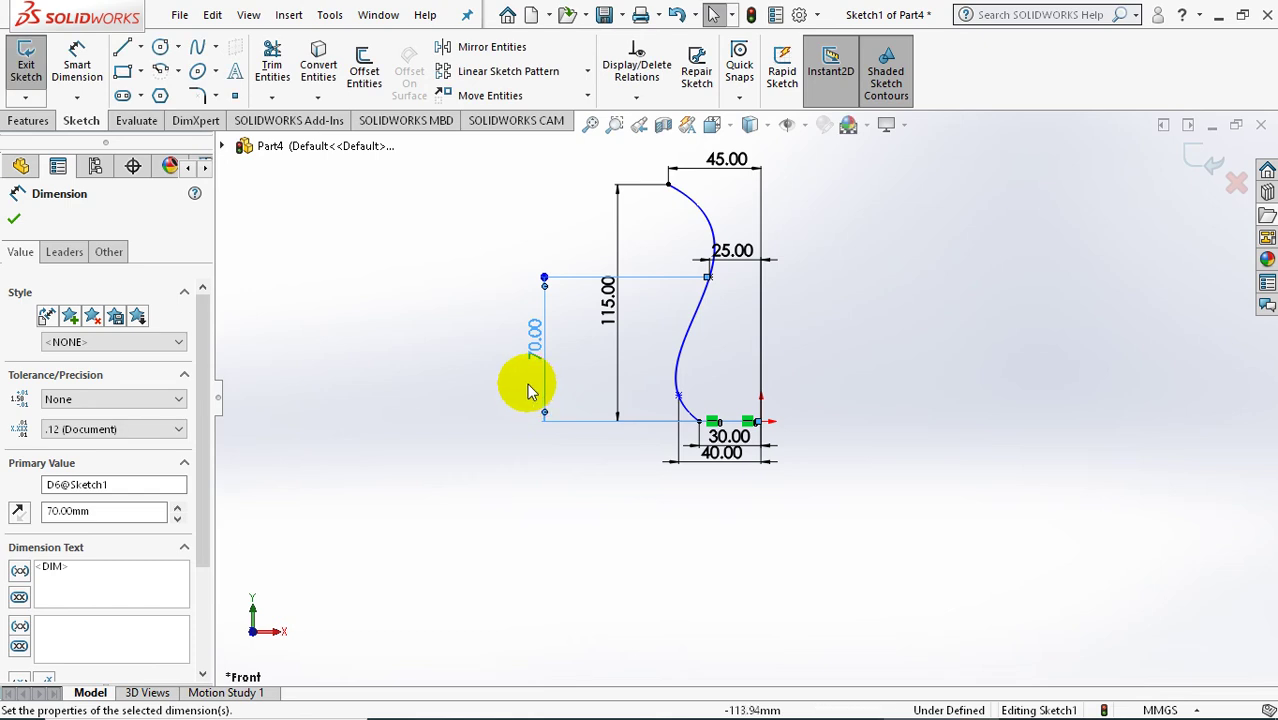
{"action": "left_click", "coordinate": [479, 457]}
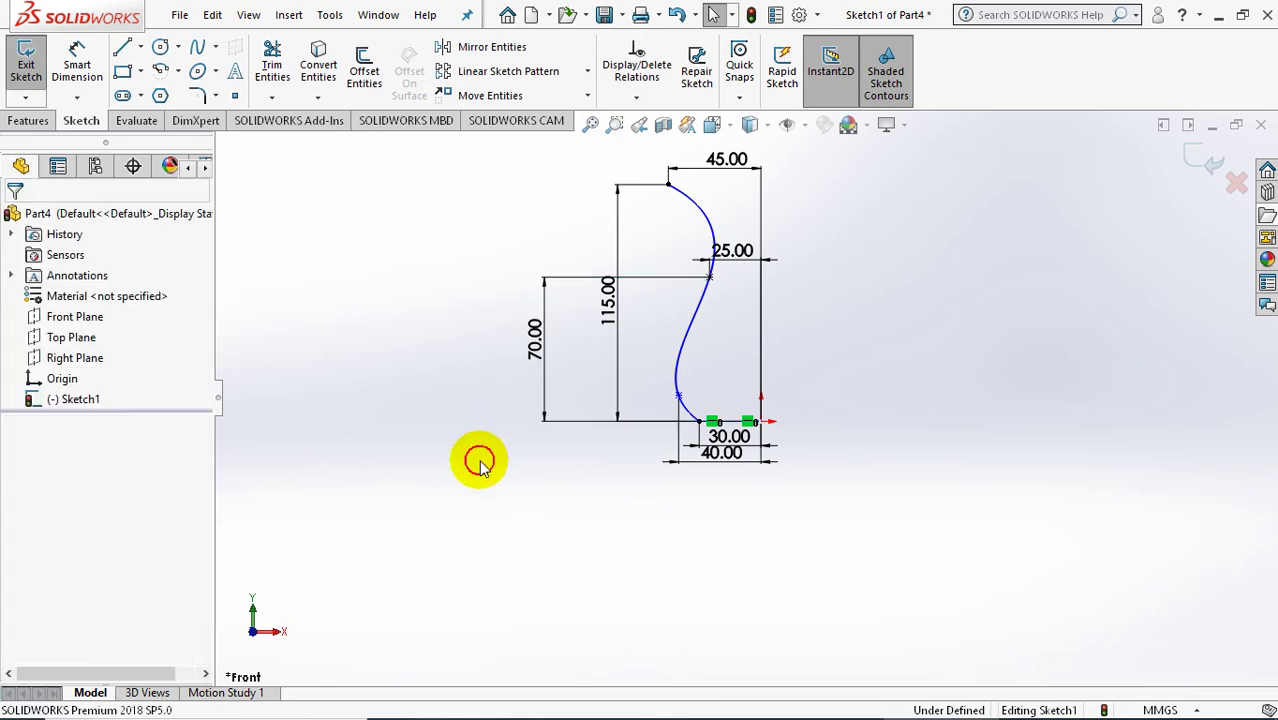
- Dimension the spline's lower point 25 vertically above the origin
{"action": "left_click", "coordinate": [80, 64]}
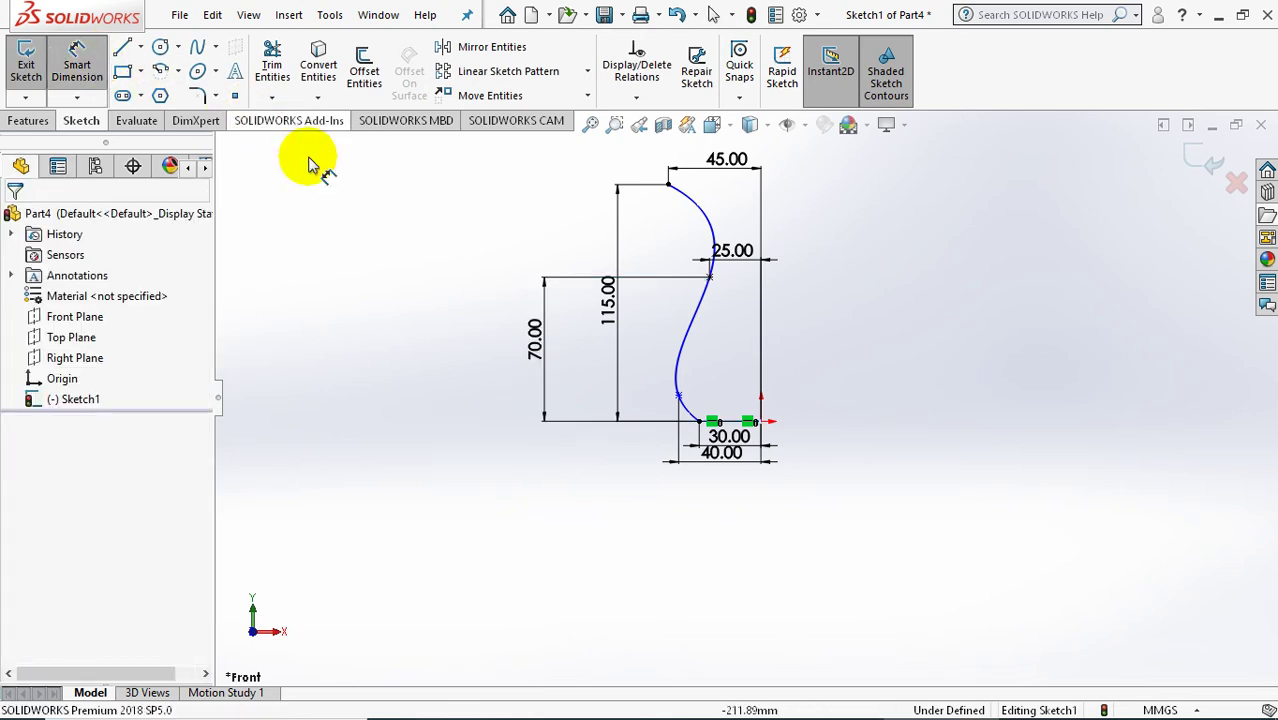
{"action": "left_click", "coordinate": [761, 422]}
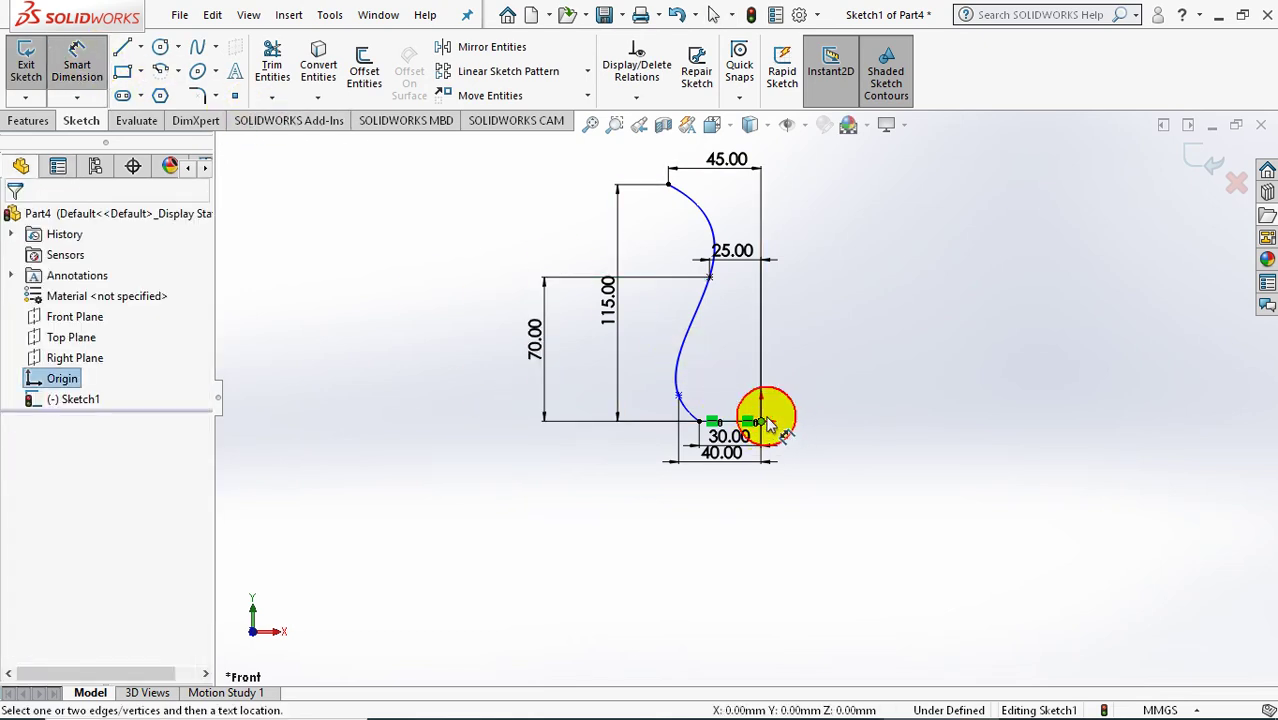
{"action": "left_click", "coordinate": [677, 396]}
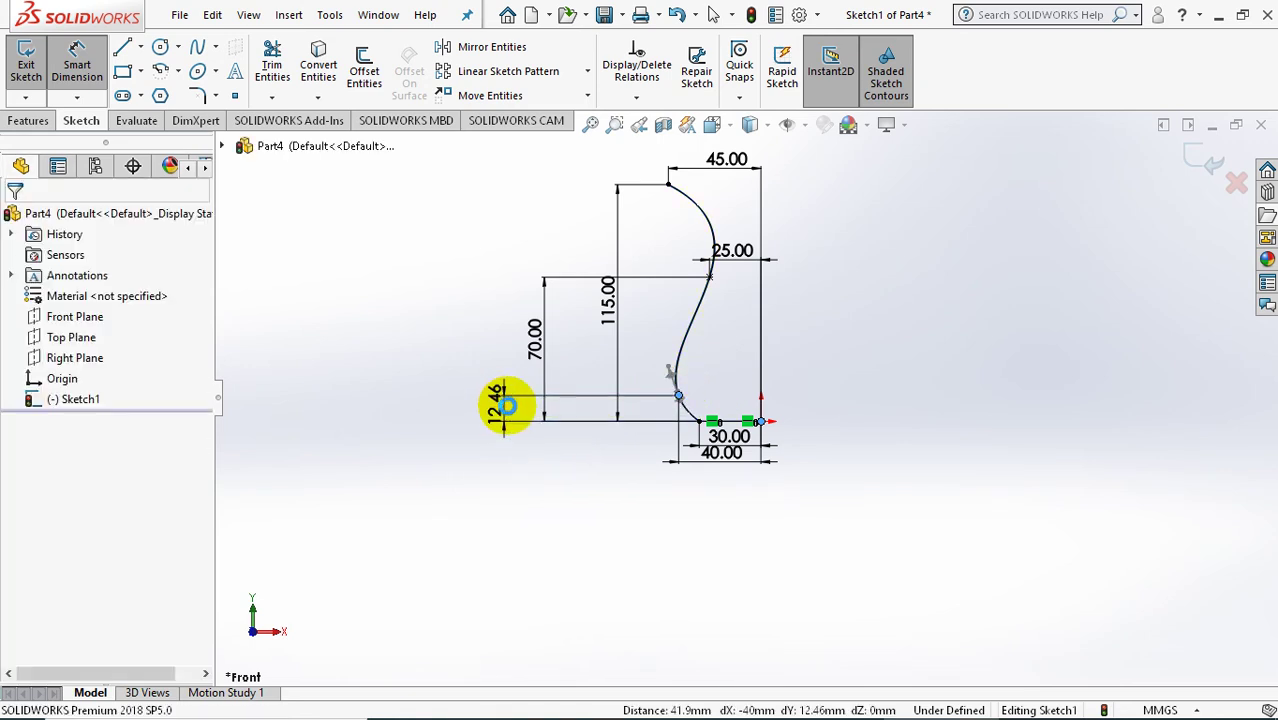
{"action": "left_click", "coordinate": [518, 402]}
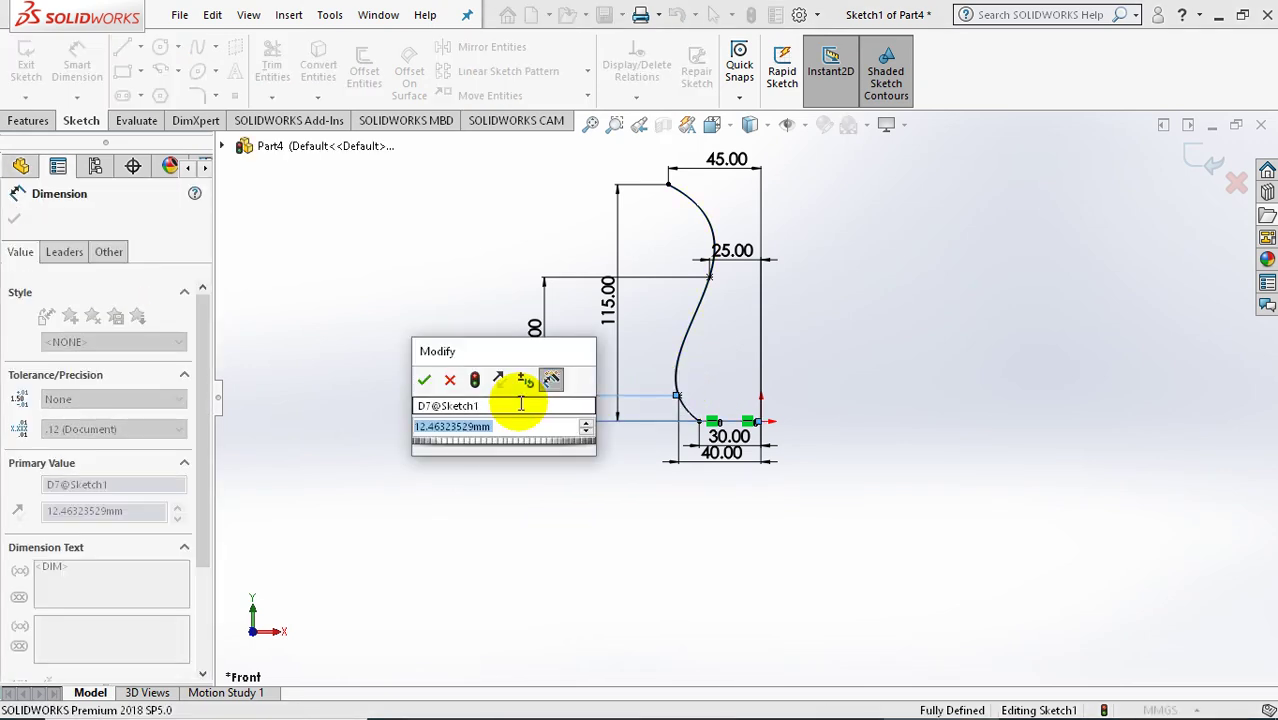
{"action": "type", "text": "25"}
{"action": "key", "text": "Escape"}
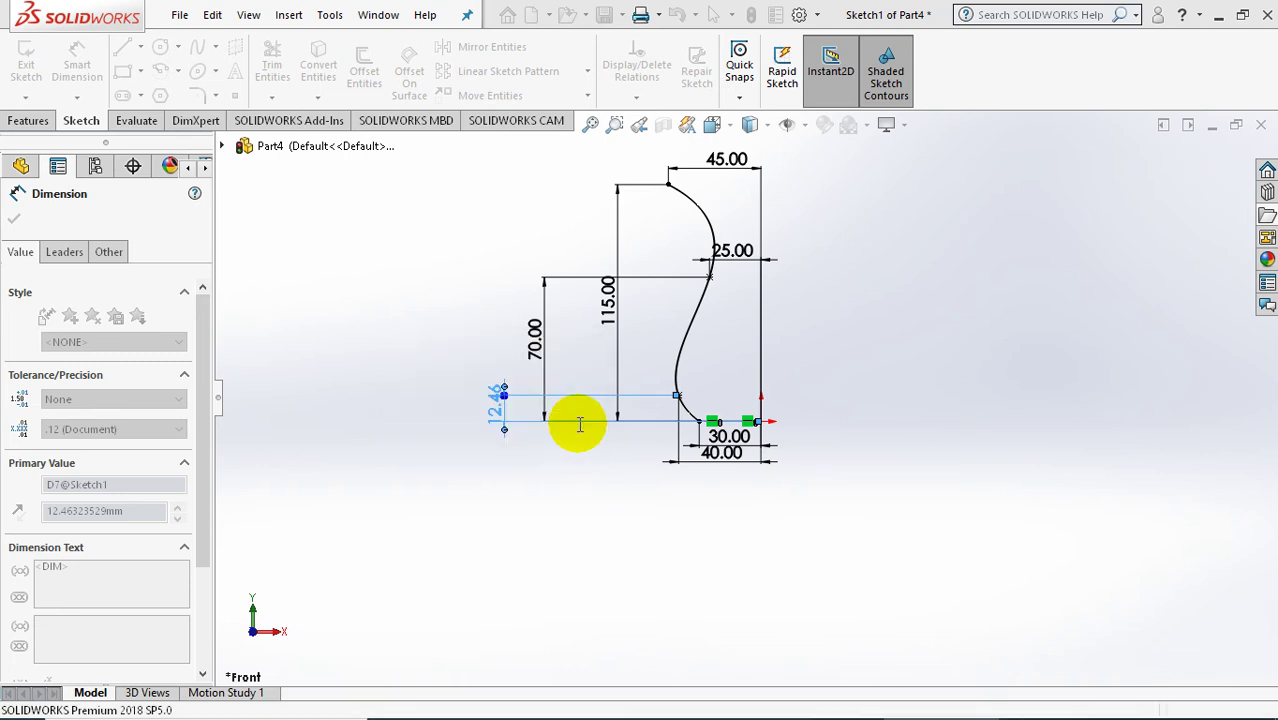
{"action": "left_click", "coordinate": [757, 560]}
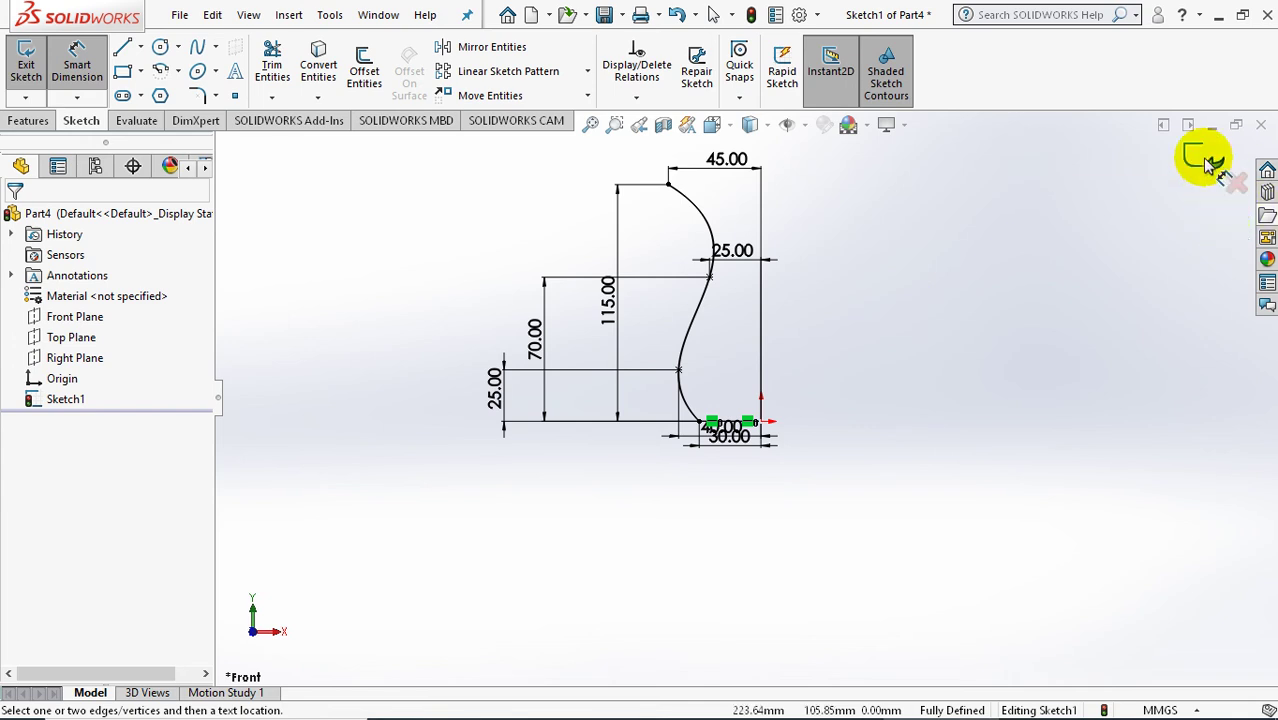
- Draw a vertical centerline up from the origin as the revolve axis and exit the sketch
{"action": "left_click", "coordinate": [140, 47]}
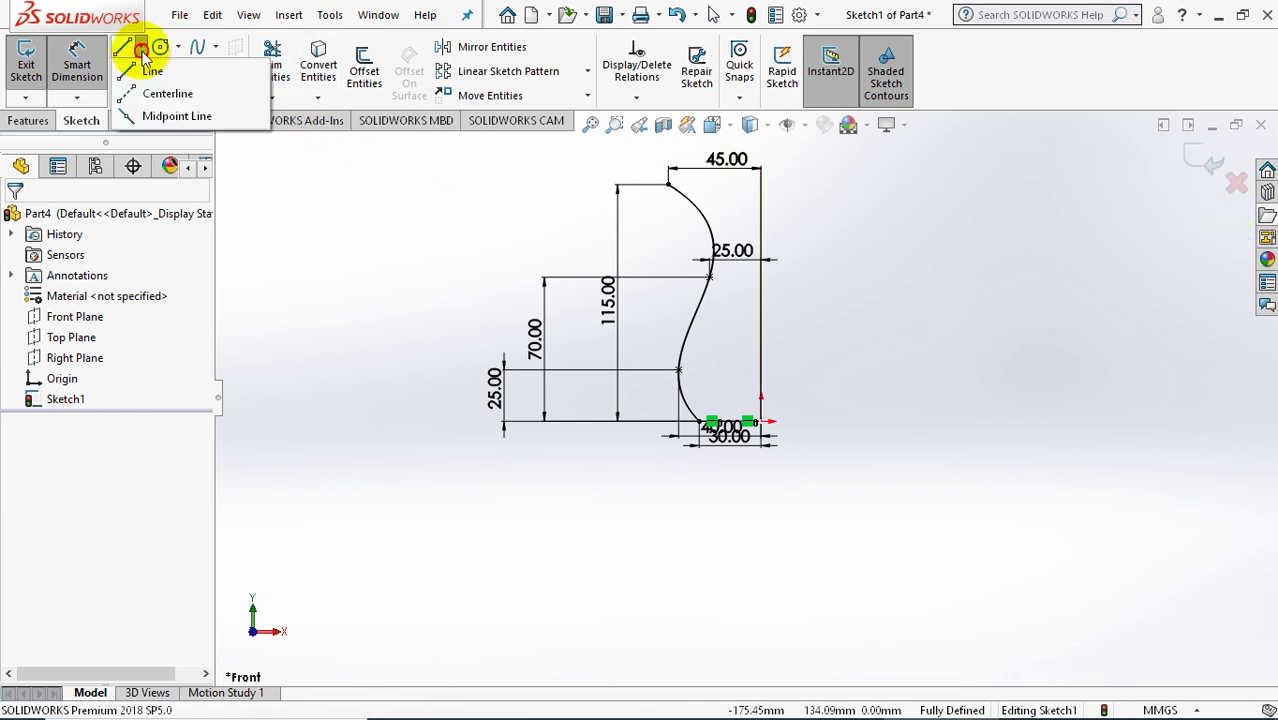
{"action": "left_click", "coordinate": [140, 97]}
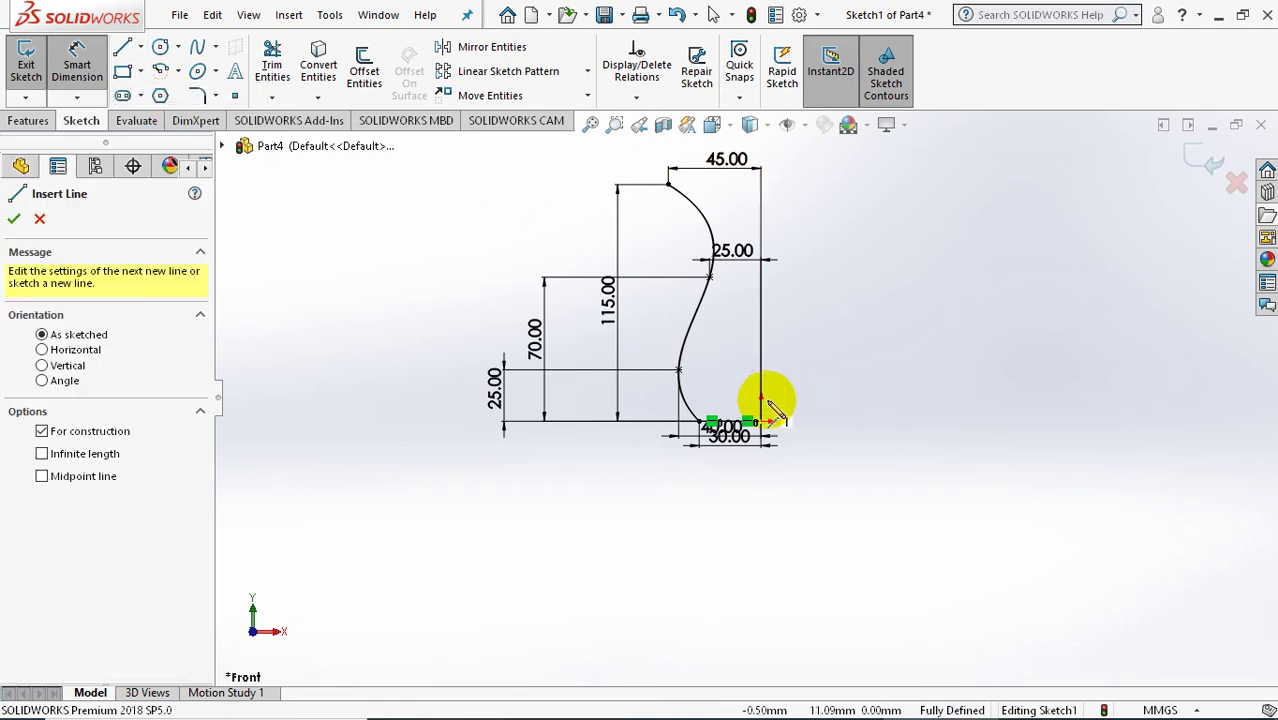
{"action": "left_click_drag", "start_coordinate": [762, 422], "coordinate": [748, 324]}
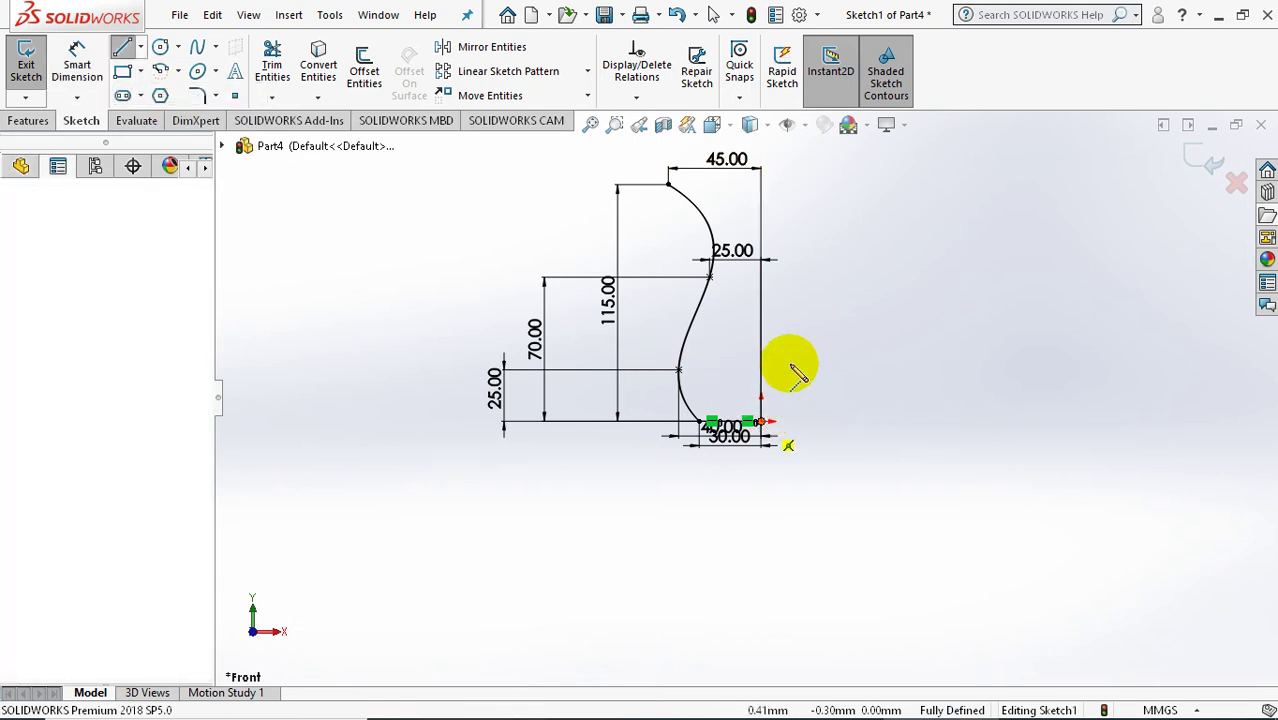
{"action": "left_click", "coordinate": [760, 324]}
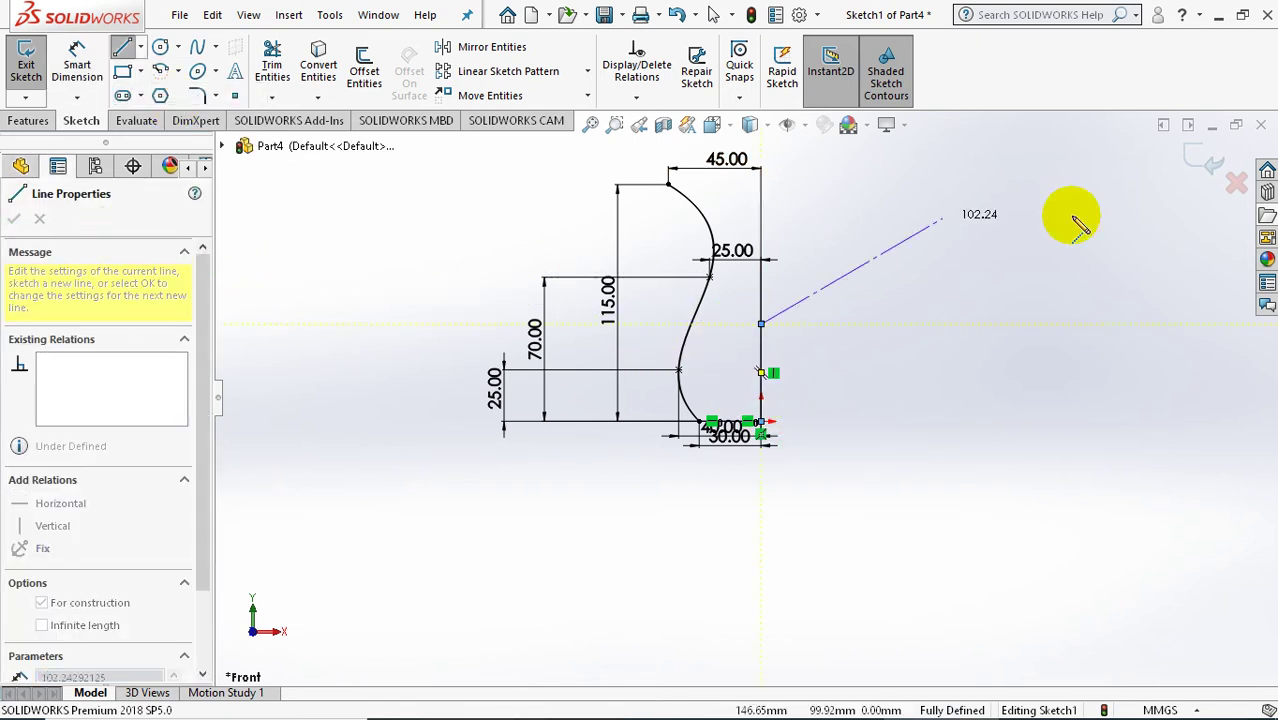
{"action": "left_click", "coordinate": [1205, 163]}
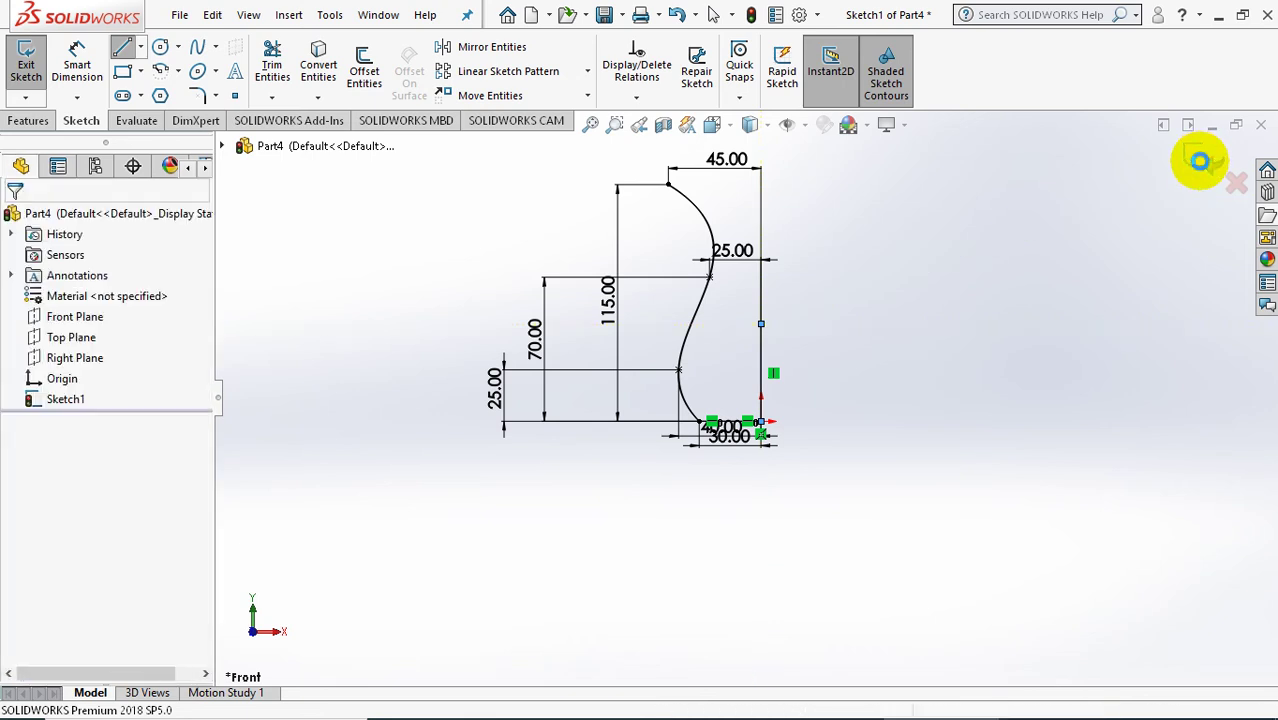
{"action": "left_click", "coordinate": [1200, 160]}
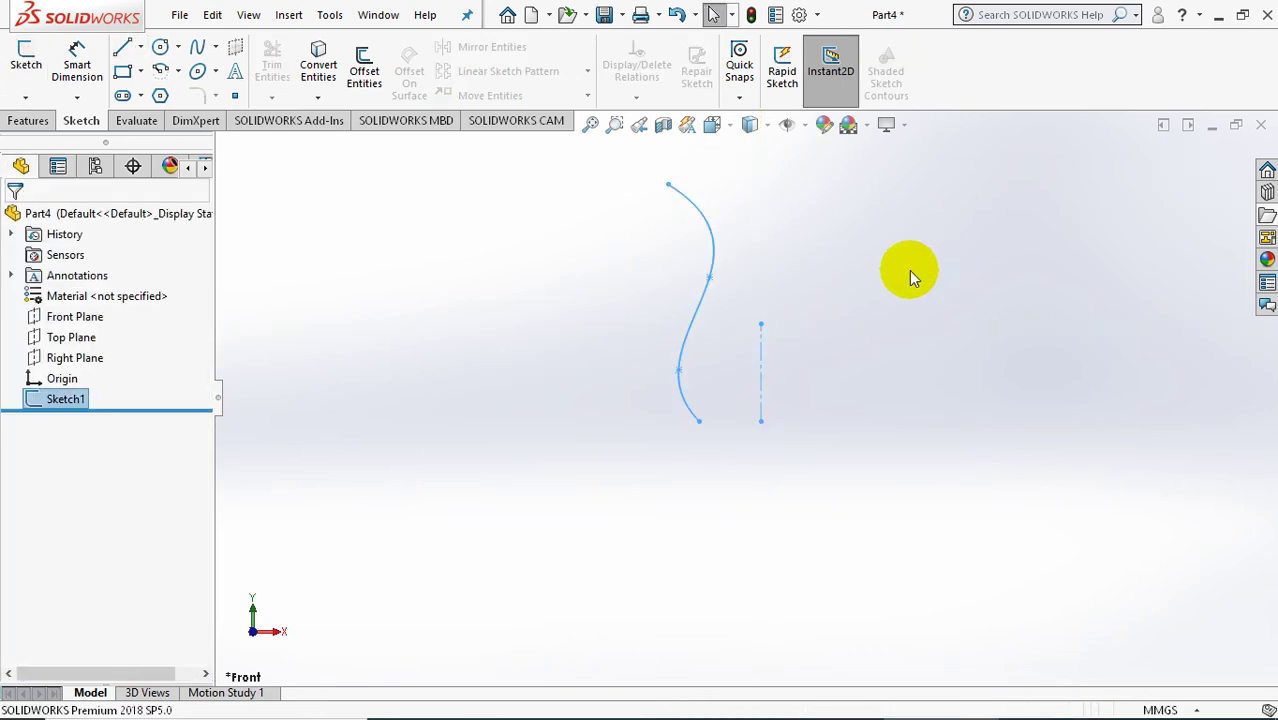
- Revolve the profile 360° about Line1 into a surface
{"action": "left_click", "coordinate": [285, 14]}
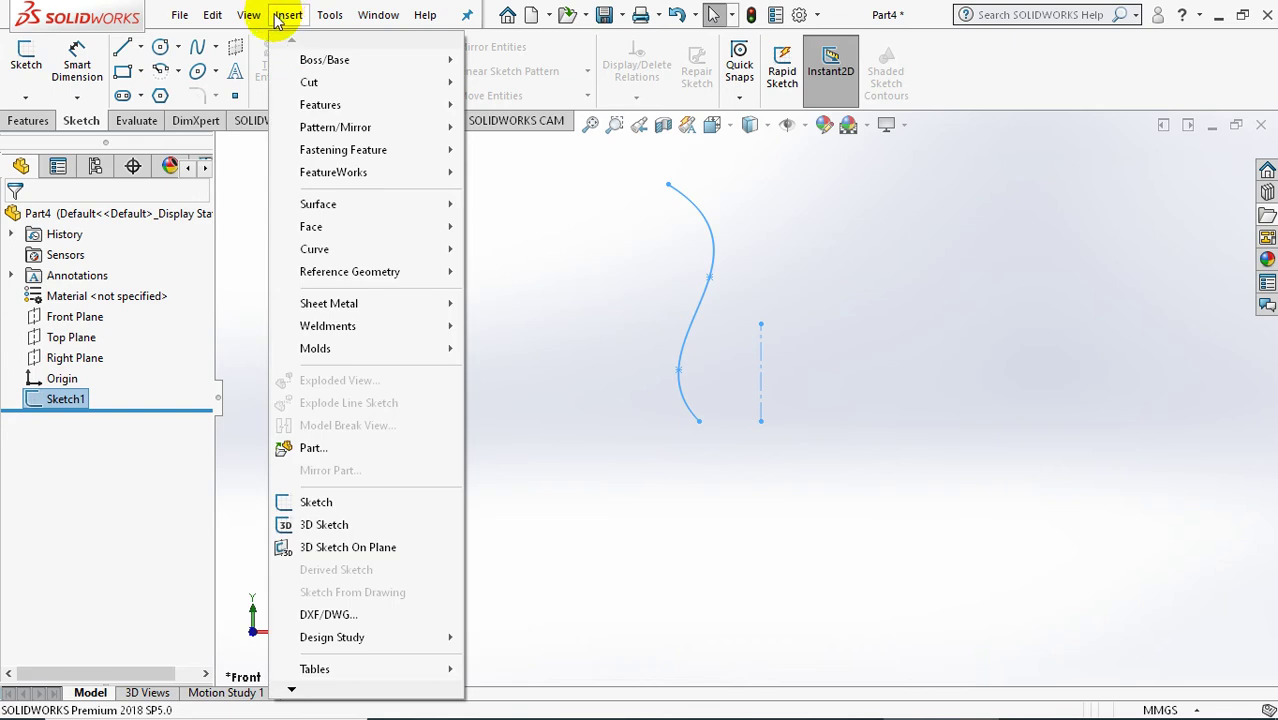
{"action": "mouse_move", "coordinate": [318, 204]}
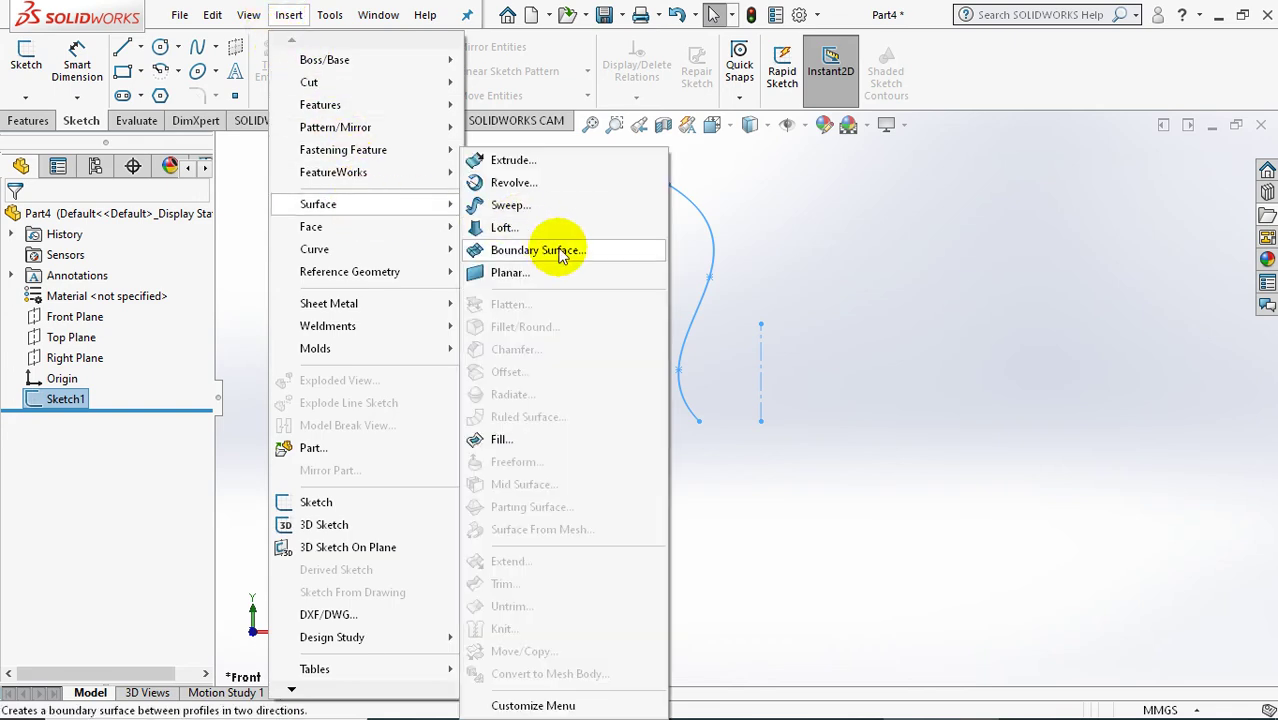
{"action": "left_click", "coordinate": [530, 187]}
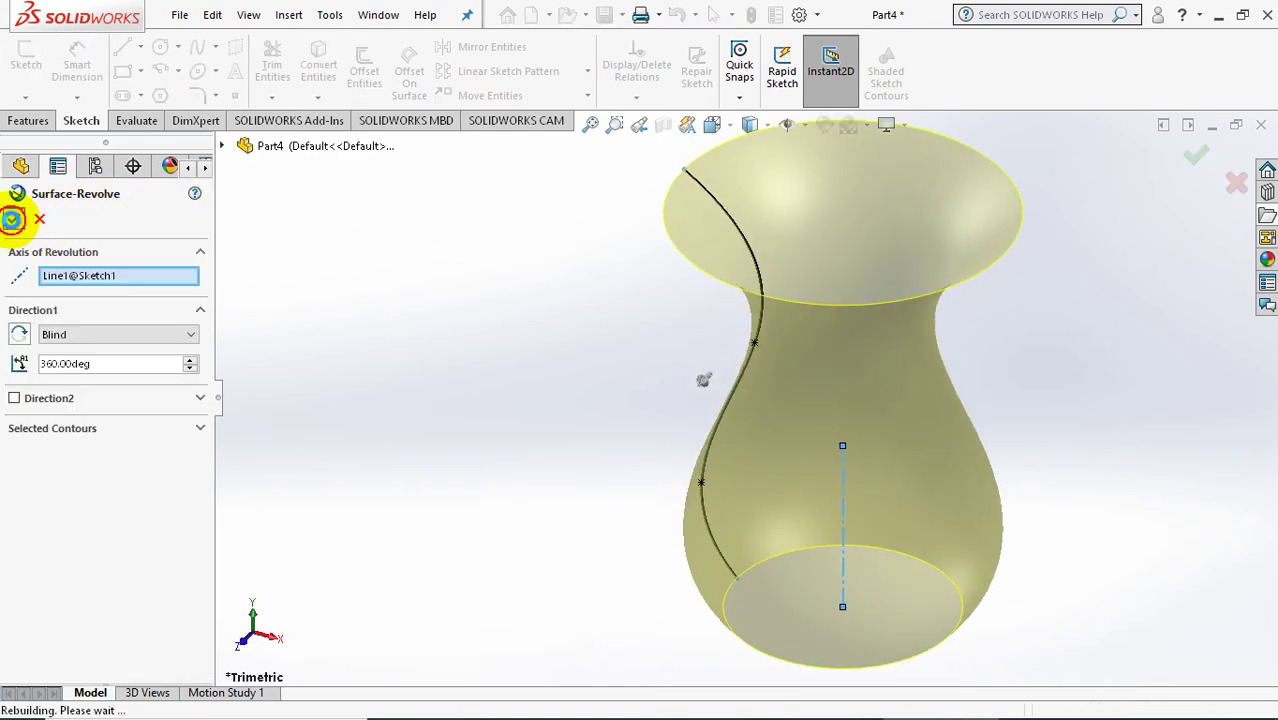
{"action": "left_click", "coordinate": [13, 220]}
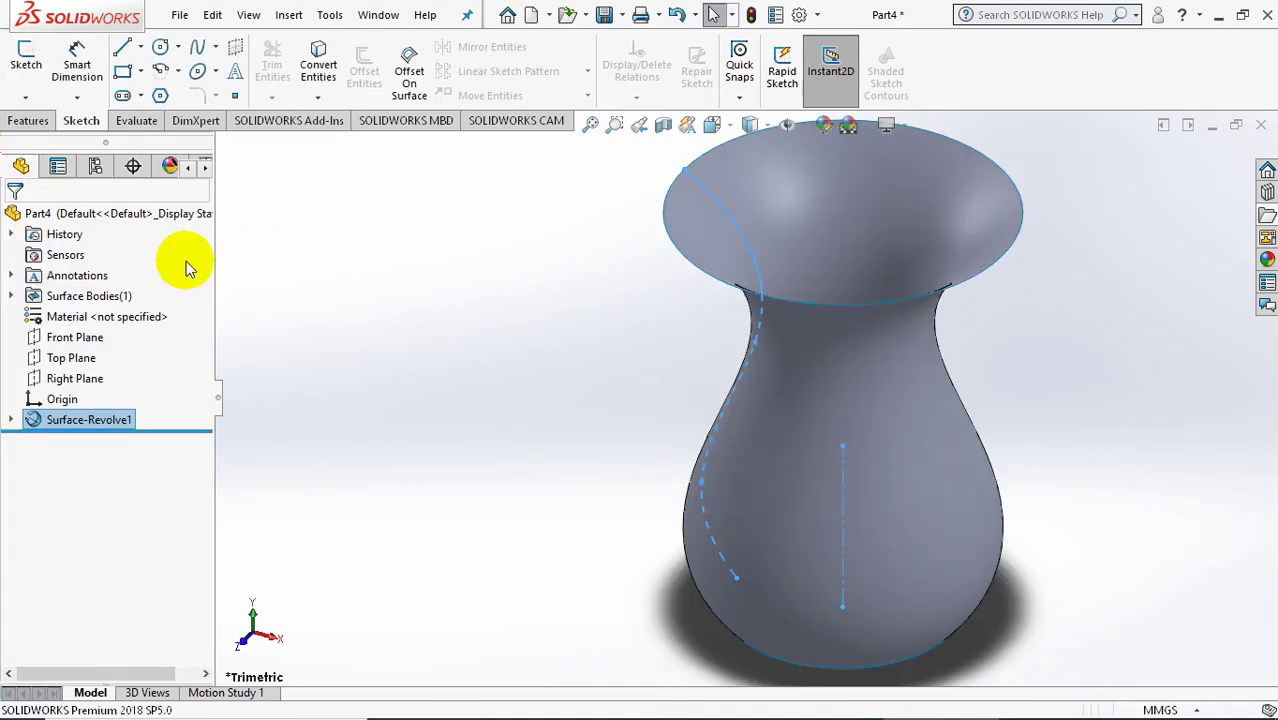
- Start a new sketch on the Front Plane viewed normal to it
{"action": "left_click", "coordinate": [66, 338]}
{"action": "left_click", "coordinate": [91, 315]}
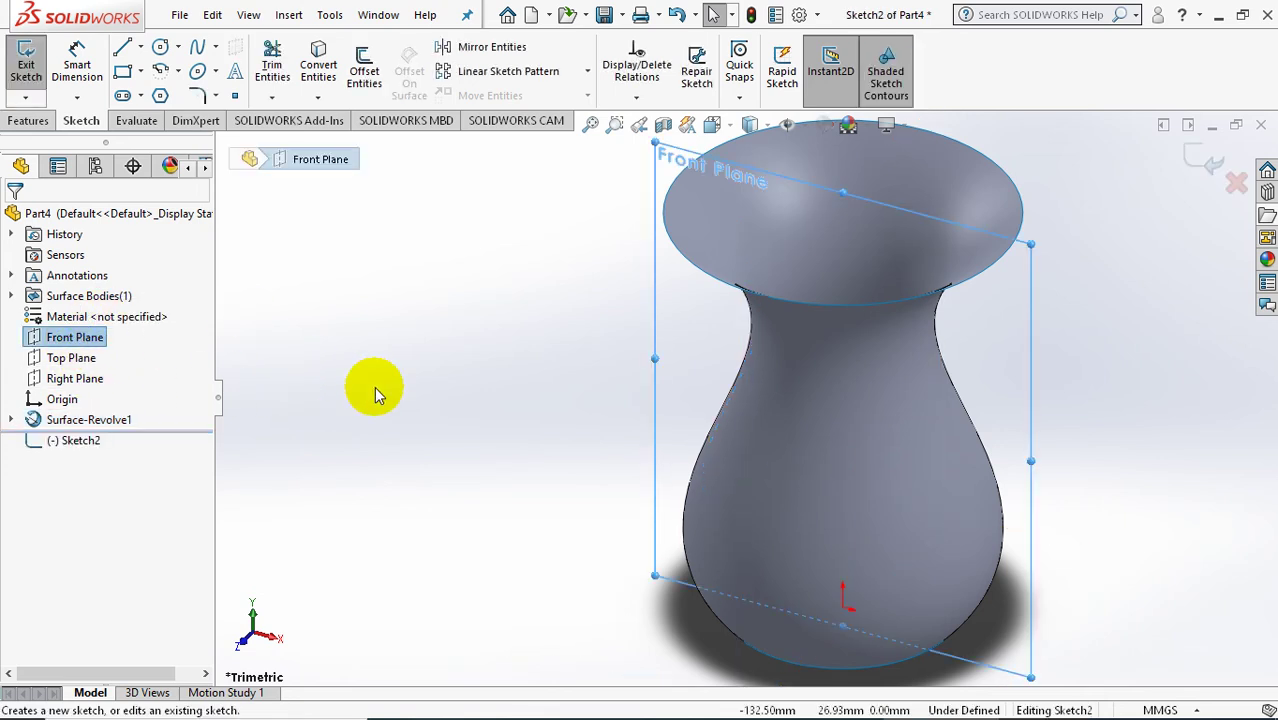
{"action": "key", "text": "space"}
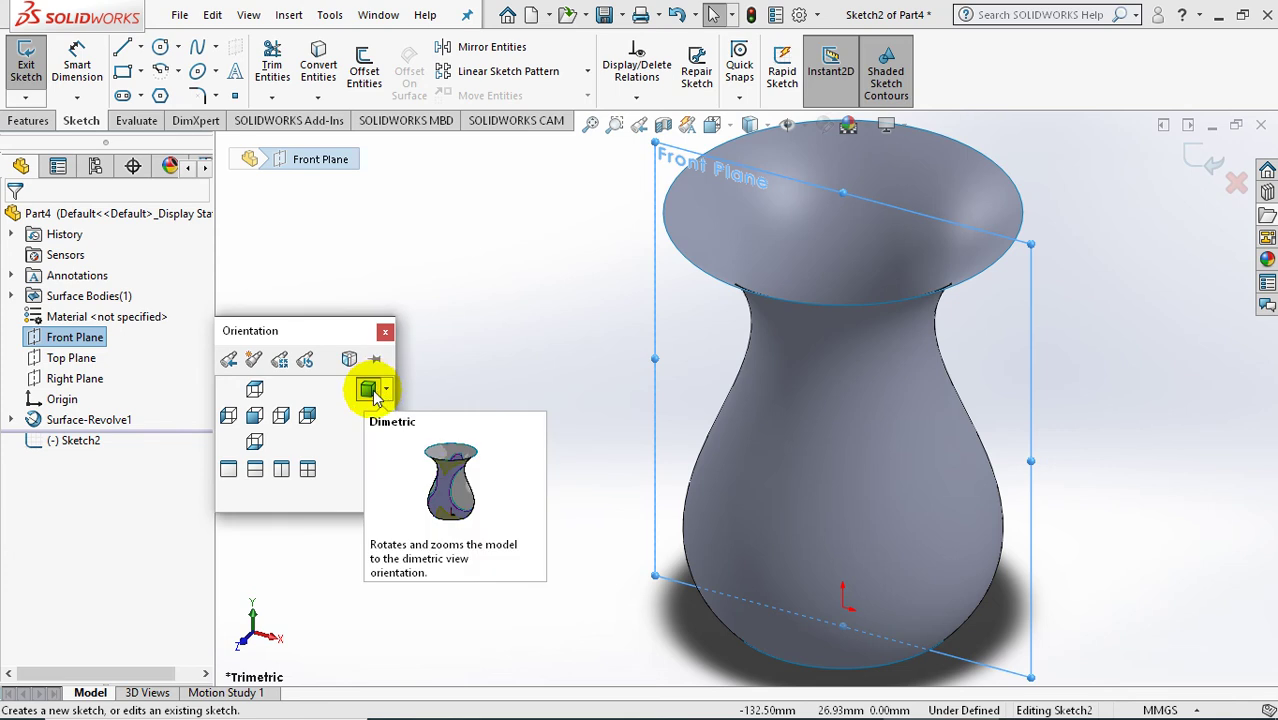
{"action": "left_click", "coordinate": [384, 446]}
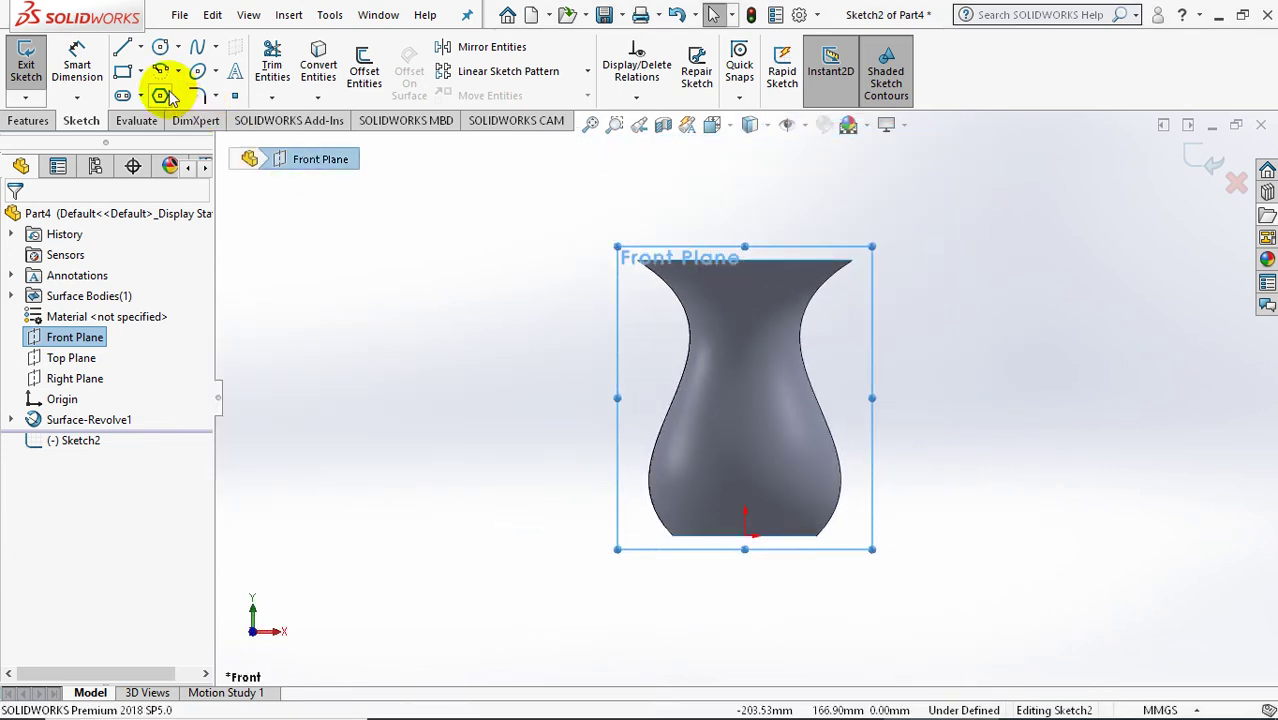
- Draw a horizontal line from right of the vase with a tangent arc up to its upper left
{"action": "left_click", "coordinate": [121, 50]}
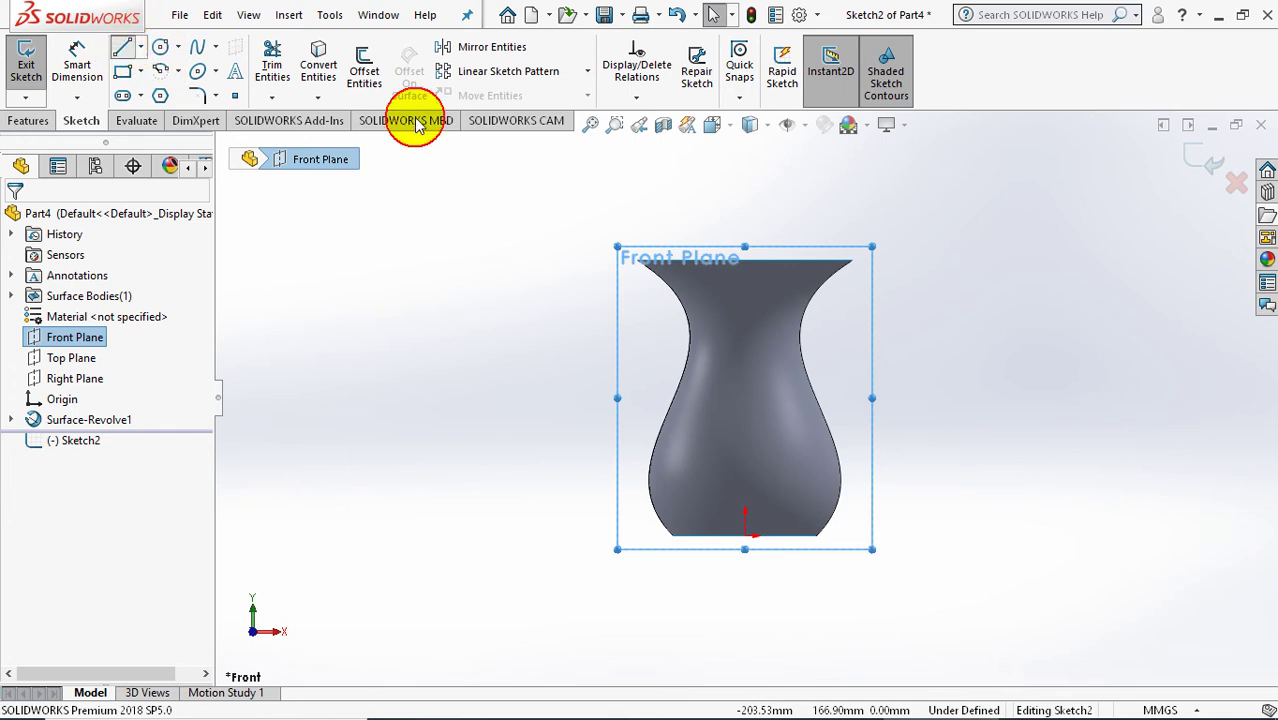
{"action": "left_click", "coordinate": [975, 359]}
{"action": "left_click", "coordinate": [828, 359]}
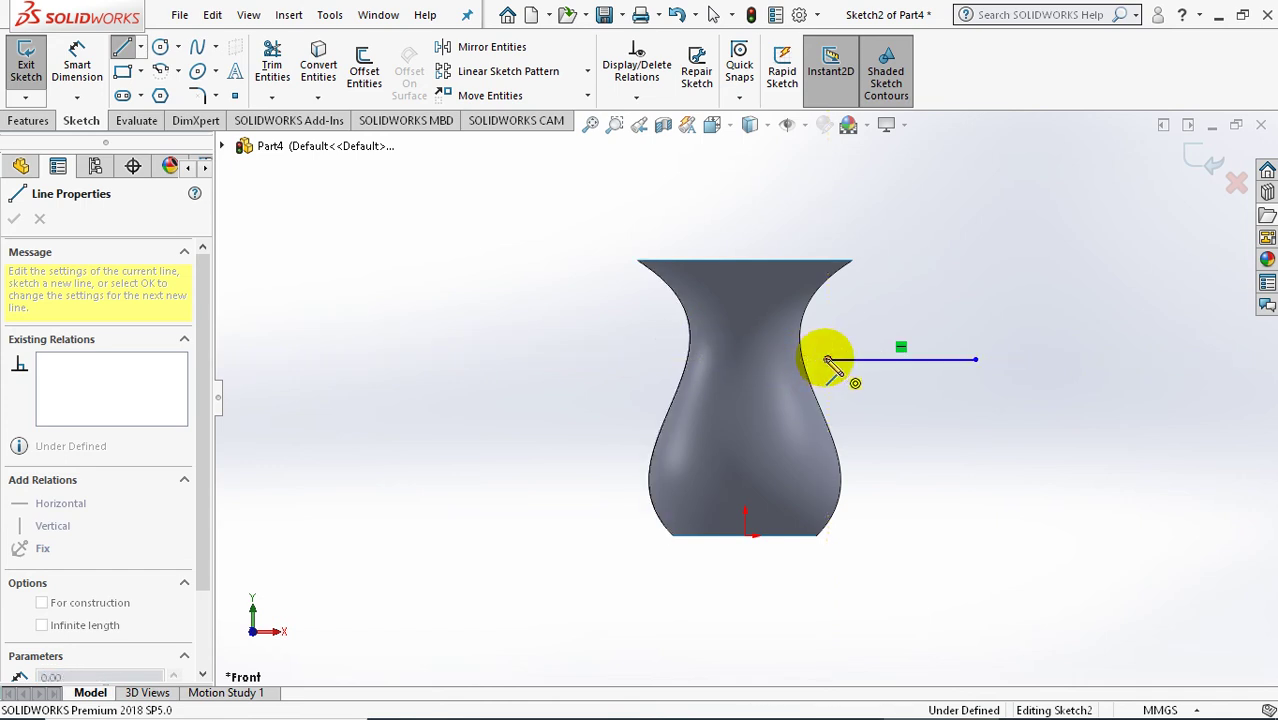
{"action": "key", "text": "a"}
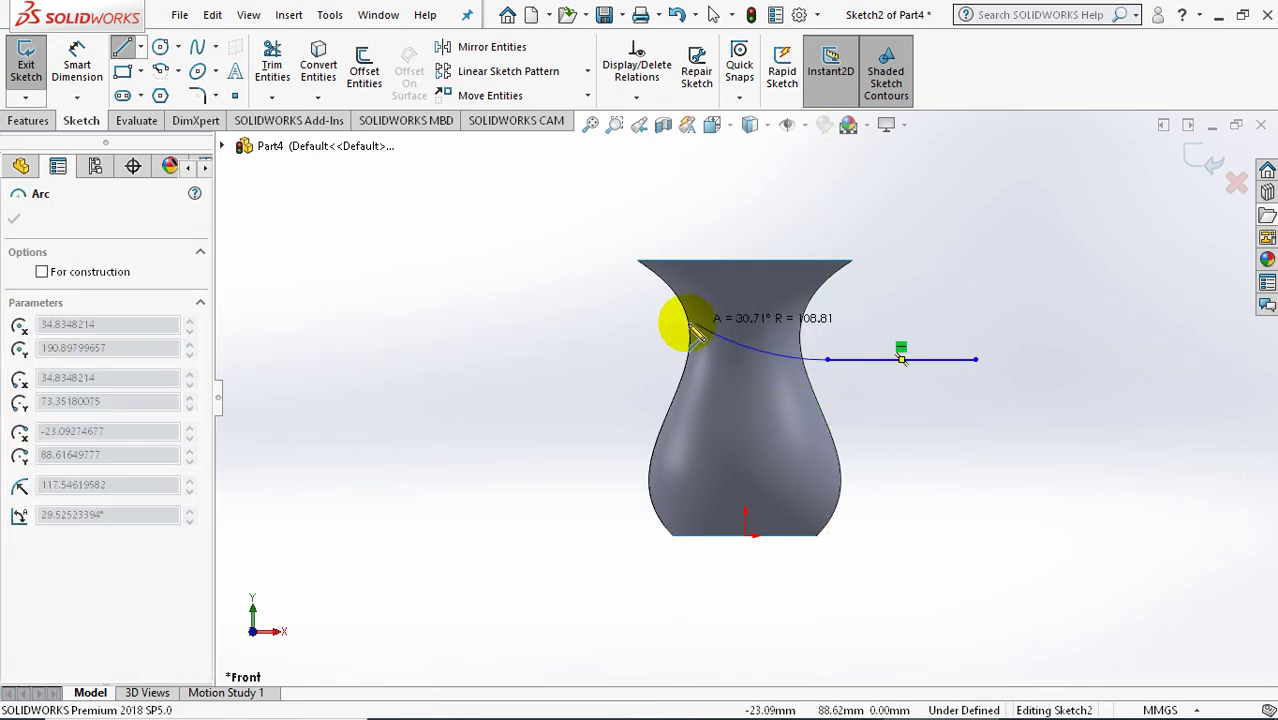
{"action": "left_click", "coordinate": [666, 313]}
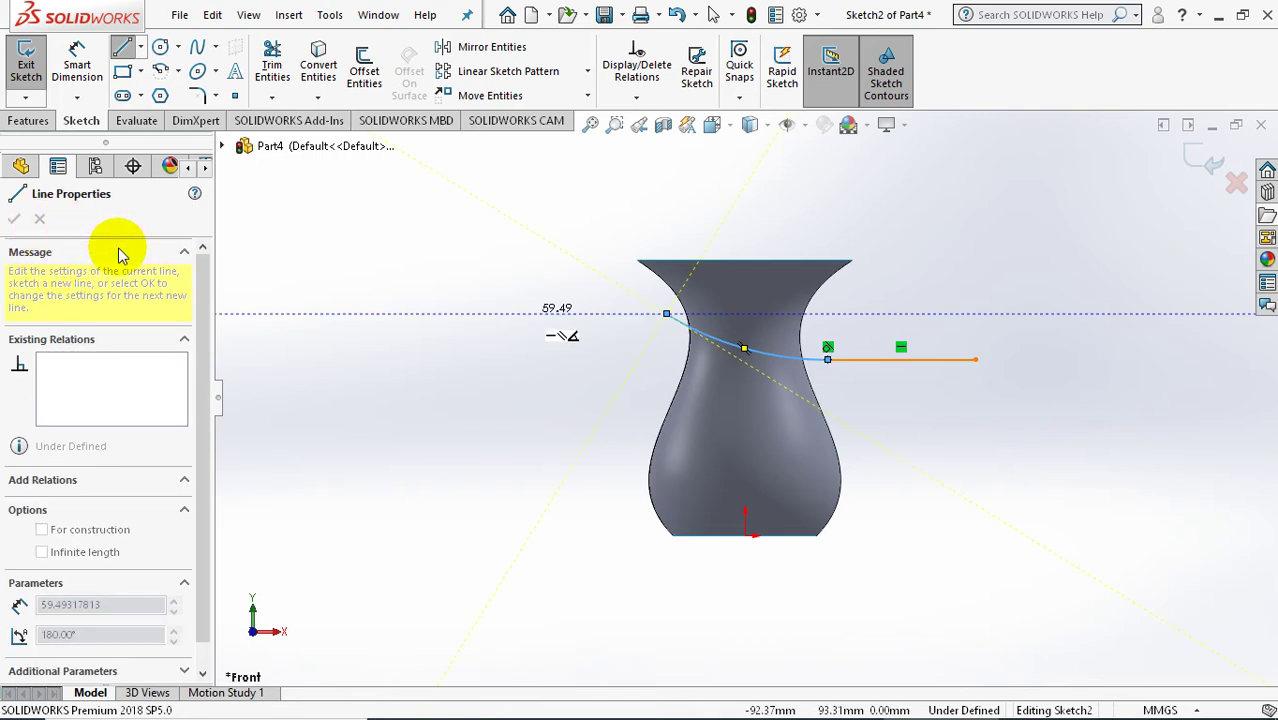
{"action": "key", "text": "Escape"}
{"action": "key", "text": "Escape"}
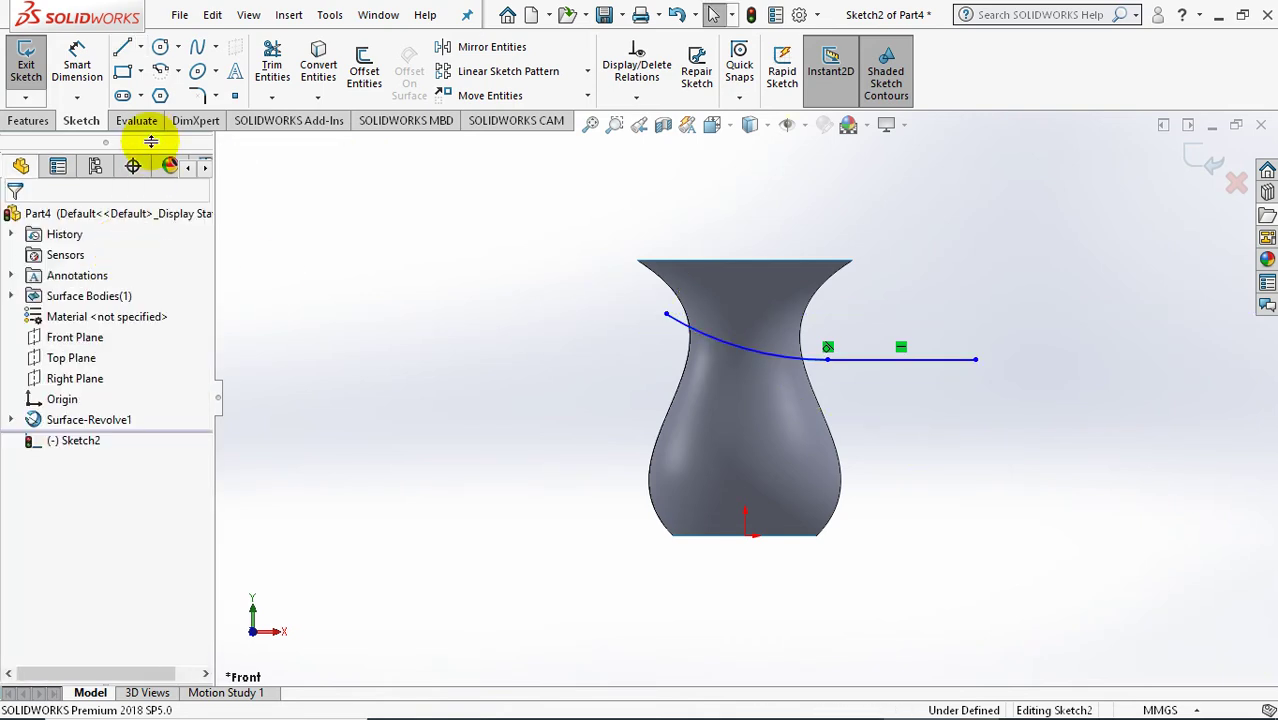
- Make the arc's free end coincident with the vase's top-left rim corner
{"action": "left_click", "coordinate": [621, 100]}
{"action": "left_click", "coordinate": [640, 142]}
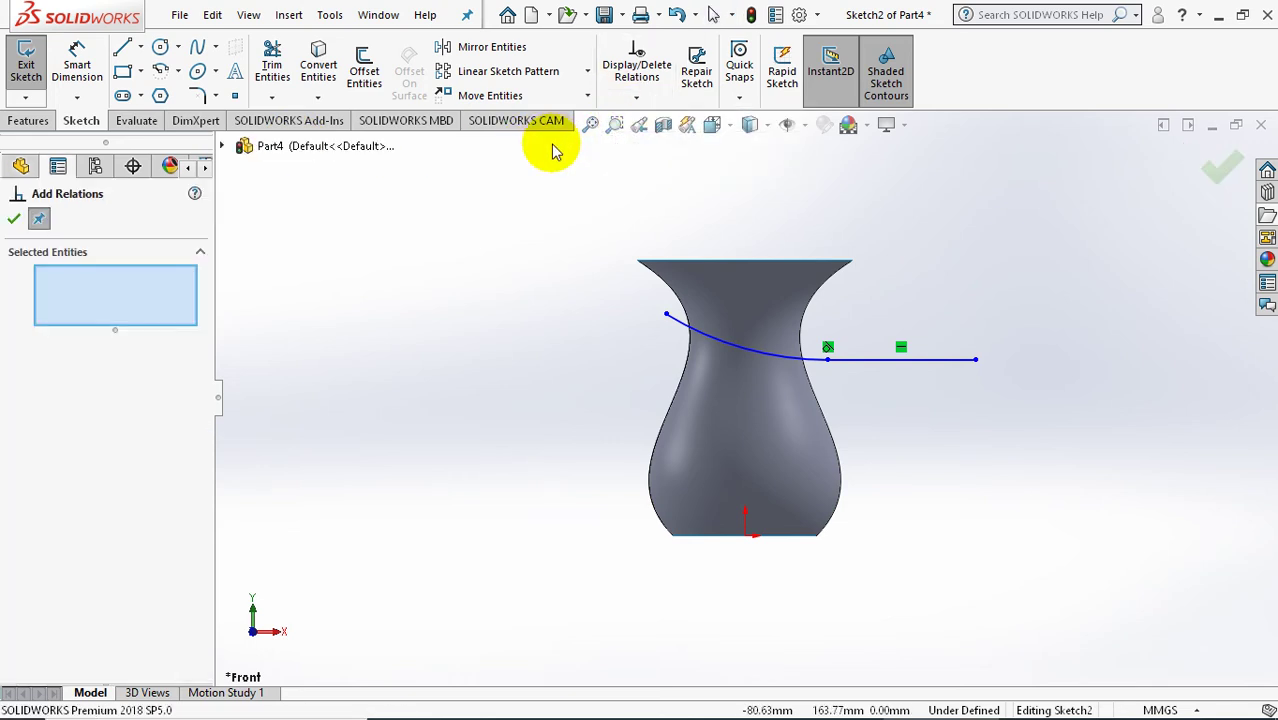
{"action": "left_click", "coordinate": [637, 262]}
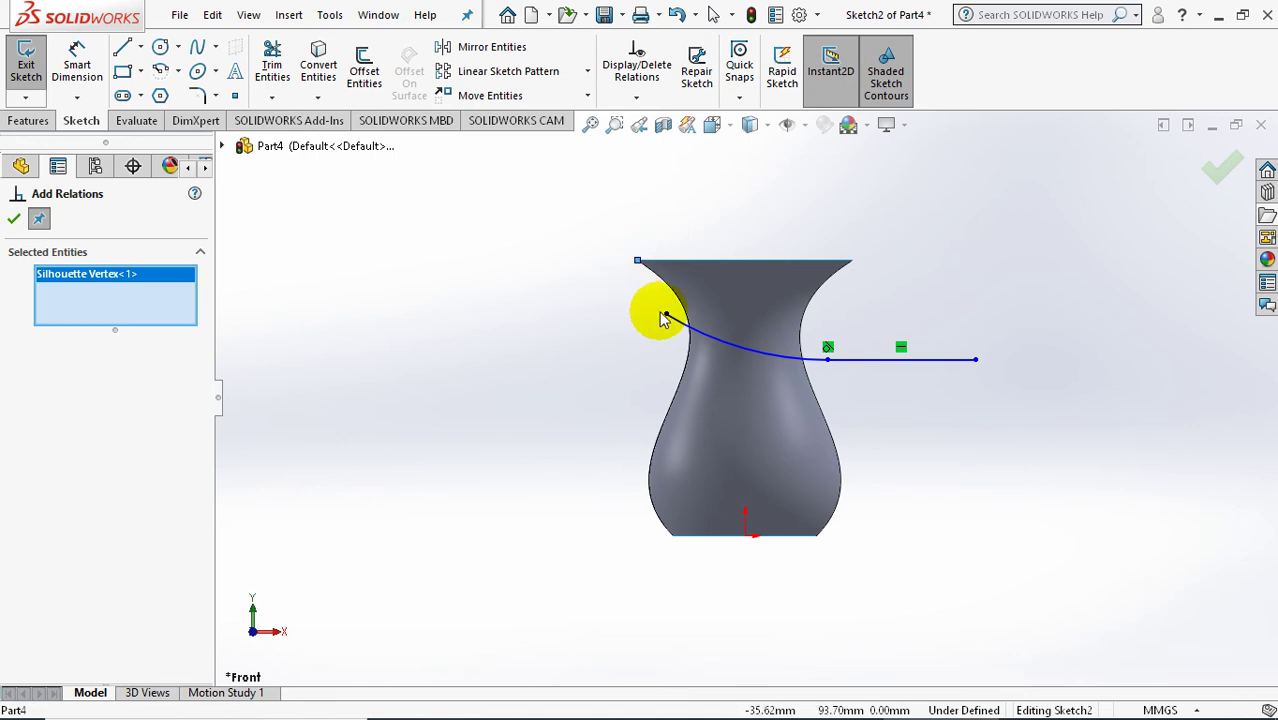
{"action": "left_click", "coordinate": [664, 315]}
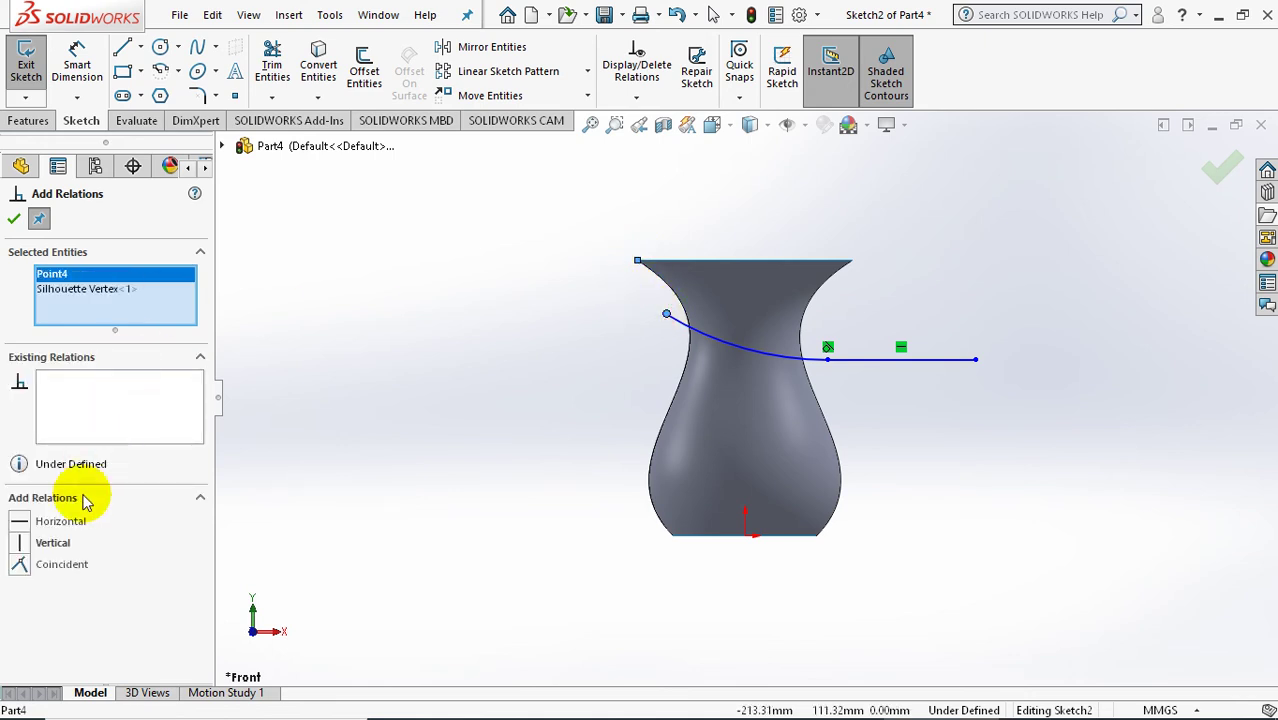
{"action": "left_click", "coordinate": [19, 565]}
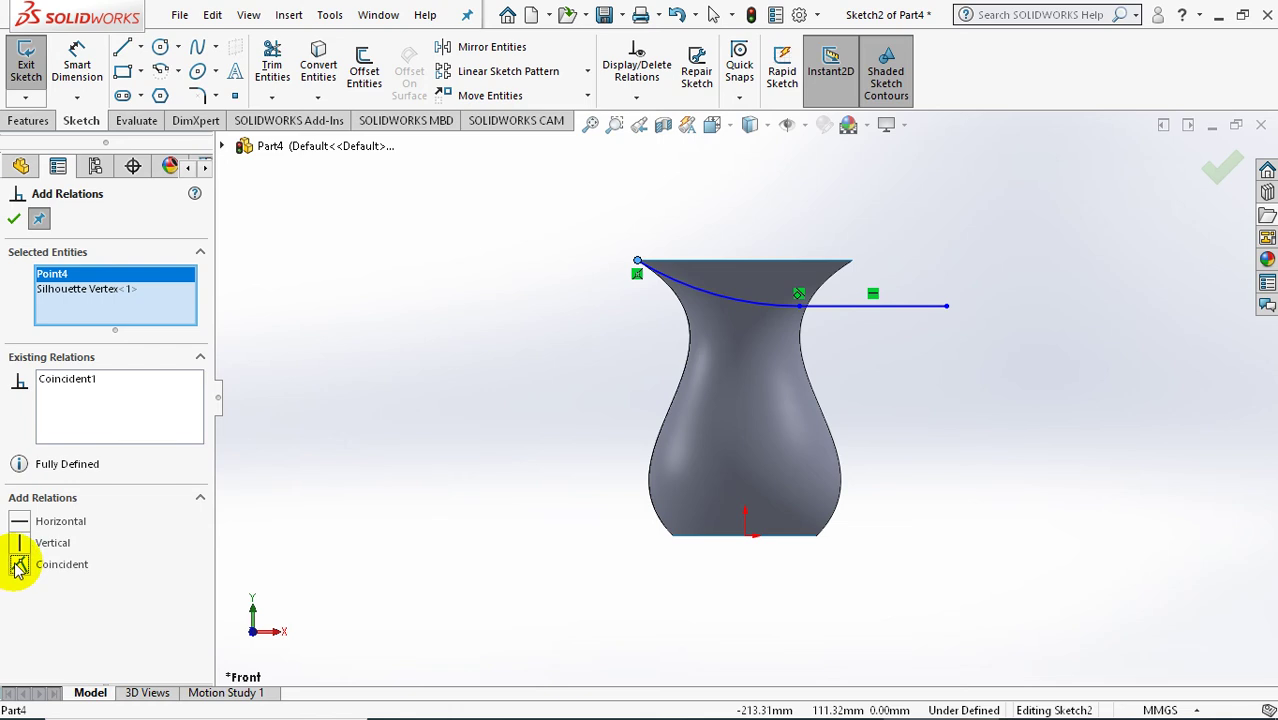
{"action": "left_click", "coordinate": [14, 222]}
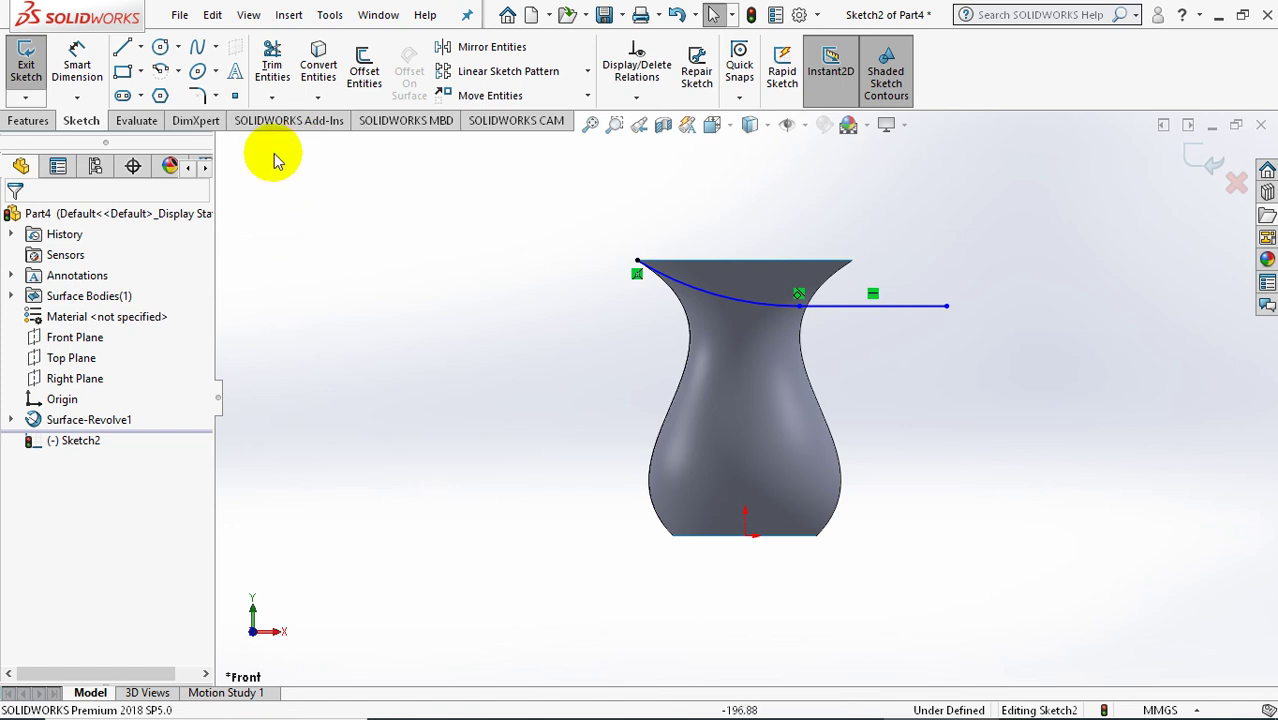
- Align the arc-line junction point vertically with the origin
{"action": "left_click", "coordinate": [637, 100]}
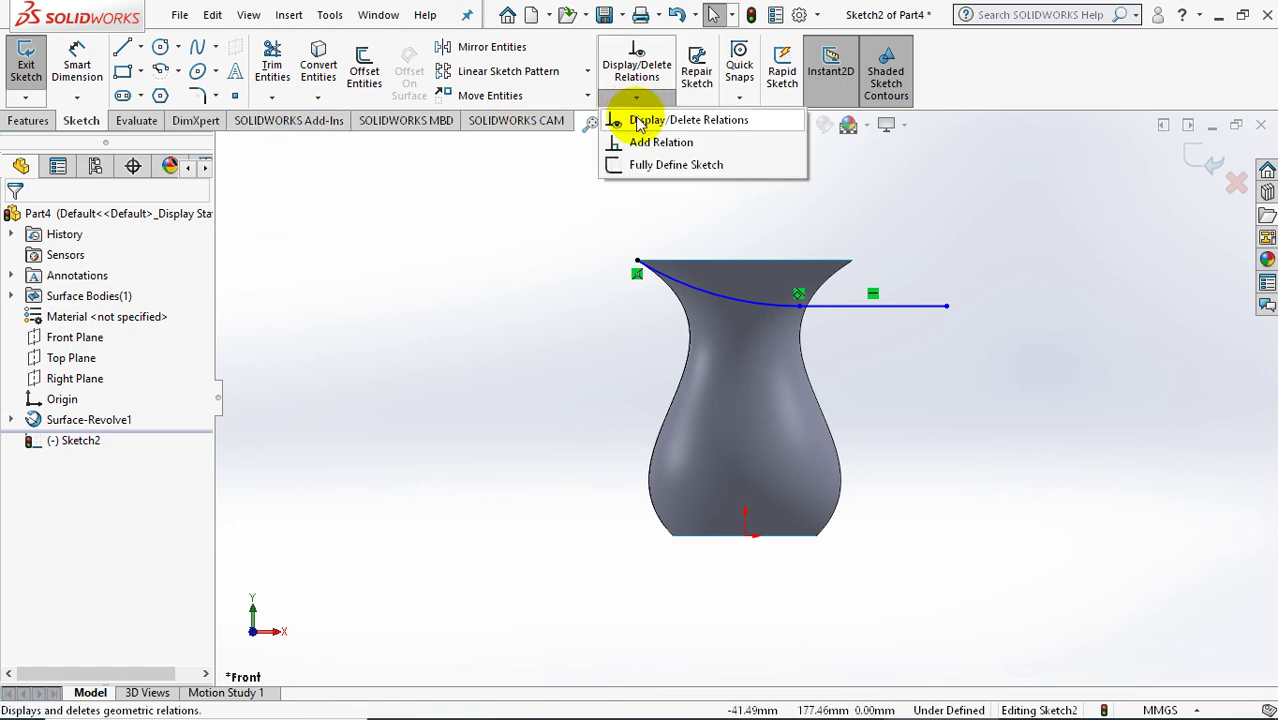
{"action": "left_click", "coordinate": [640, 143]}
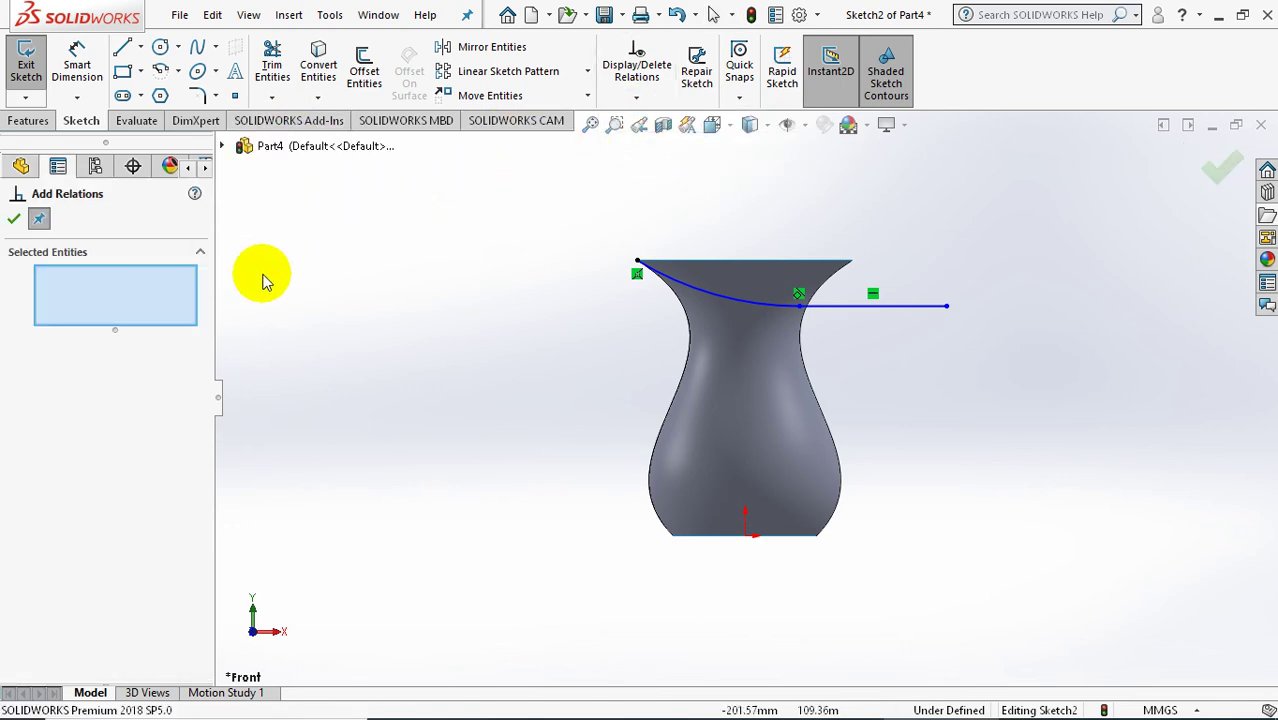
{"action": "left_click", "coordinate": [747, 538]}
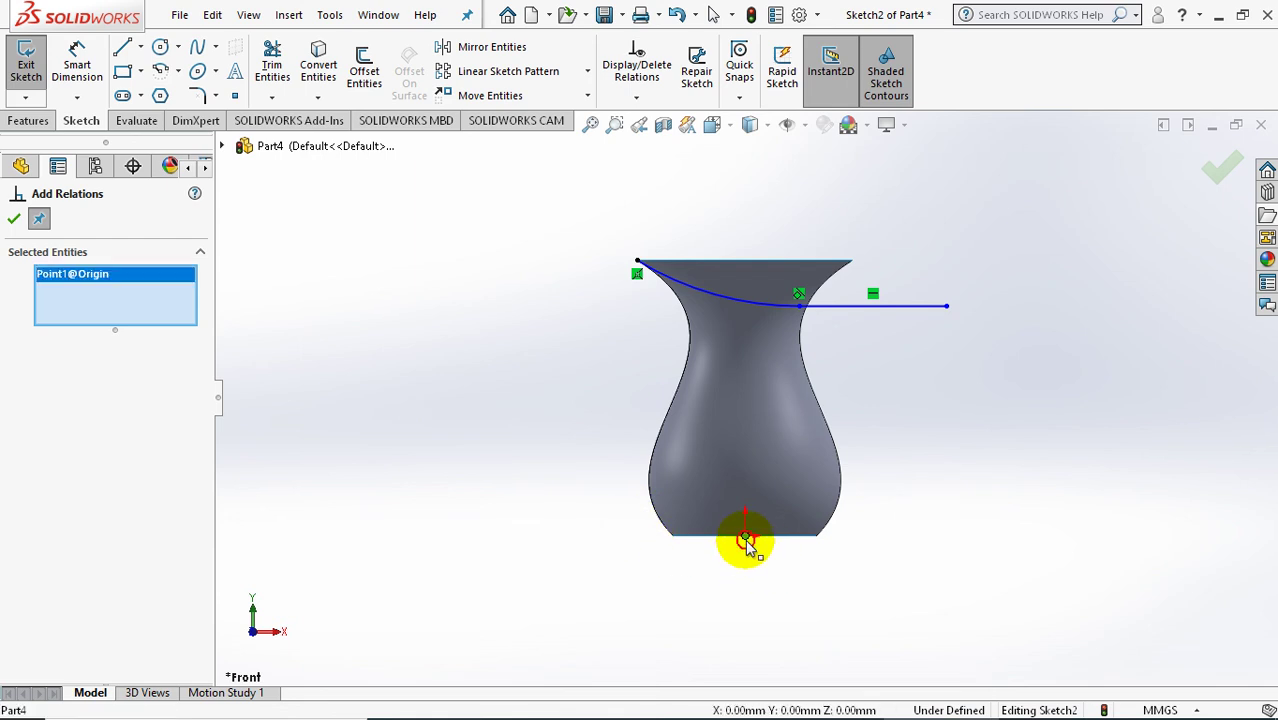
{"action": "left_click", "coordinate": [800, 305]}
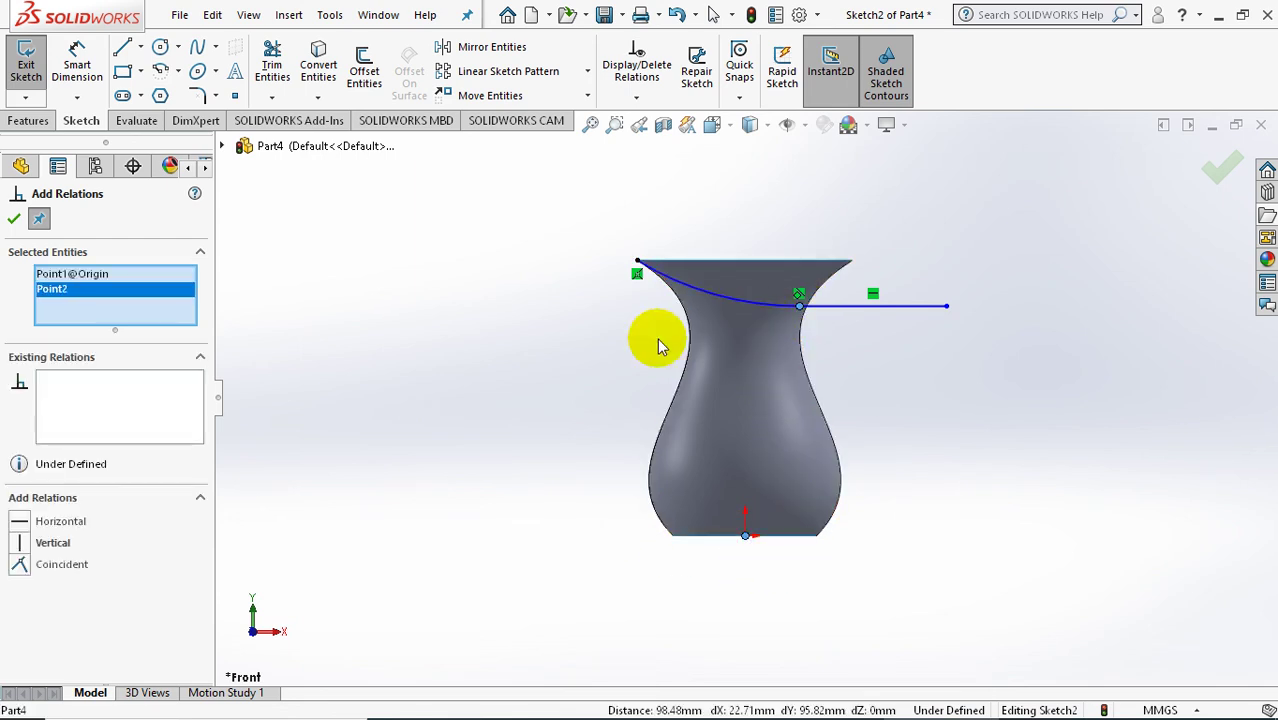
{"action": "left_click", "coordinate": [25, 545]}
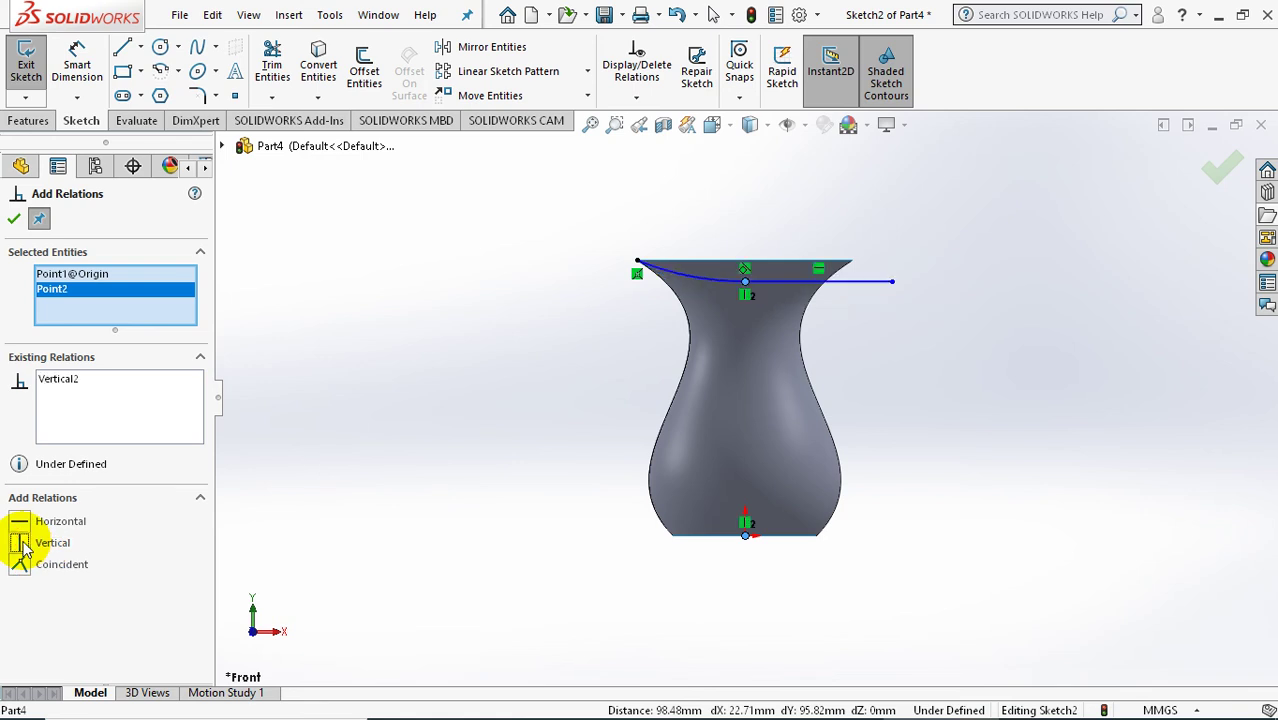
{"action": "left_click", "coordinate": [14, 220]}
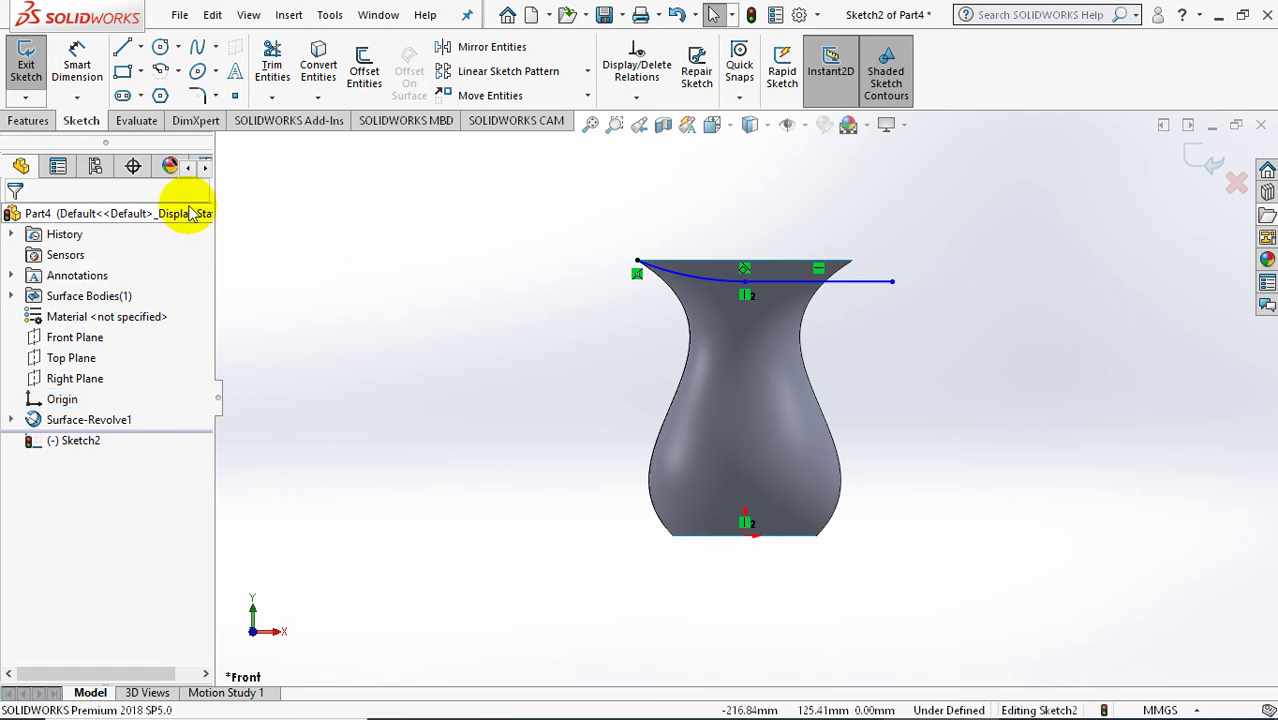
- Dimension the horizontal line 100 above the vase bottom and exit the sketch
{"action": "left_click", "coordinate": [78, 58]}
{"action": "left_click", "coordinate": [851, 284]}
{"action": "left_click", "coordinate": [746, 522]}
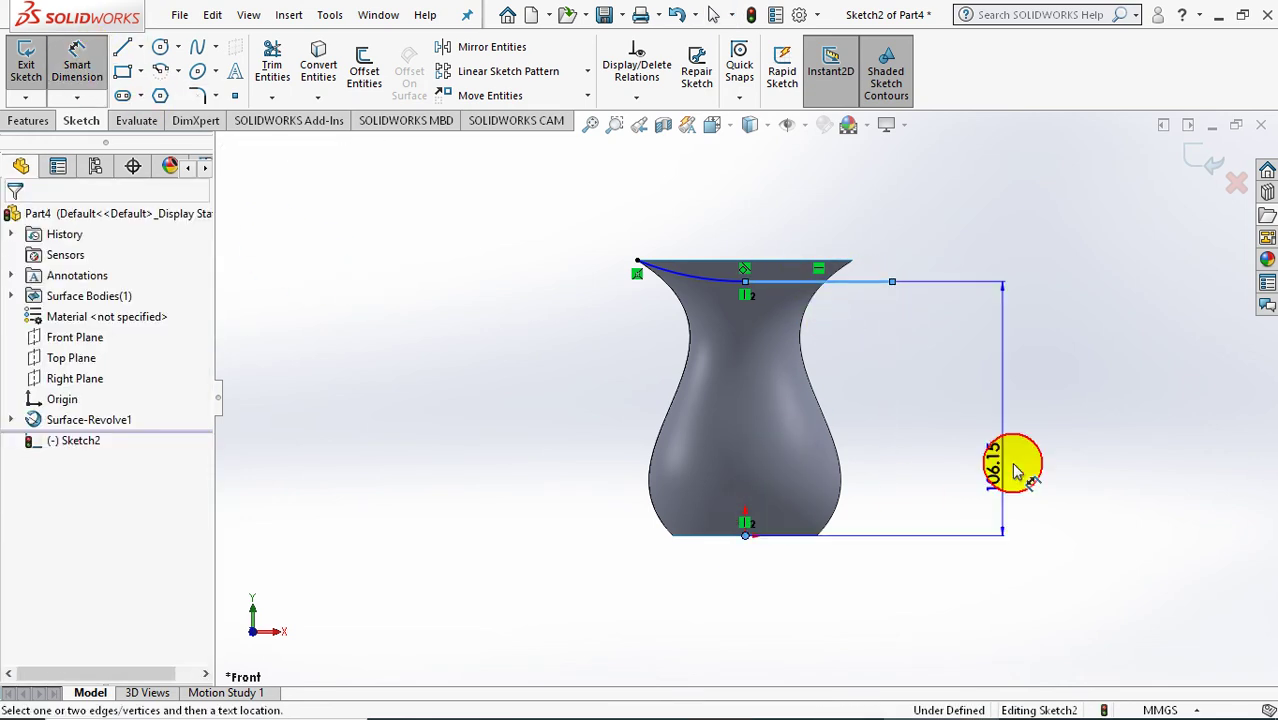
{"action": "left_click", "coordinate": [1058, 430]}
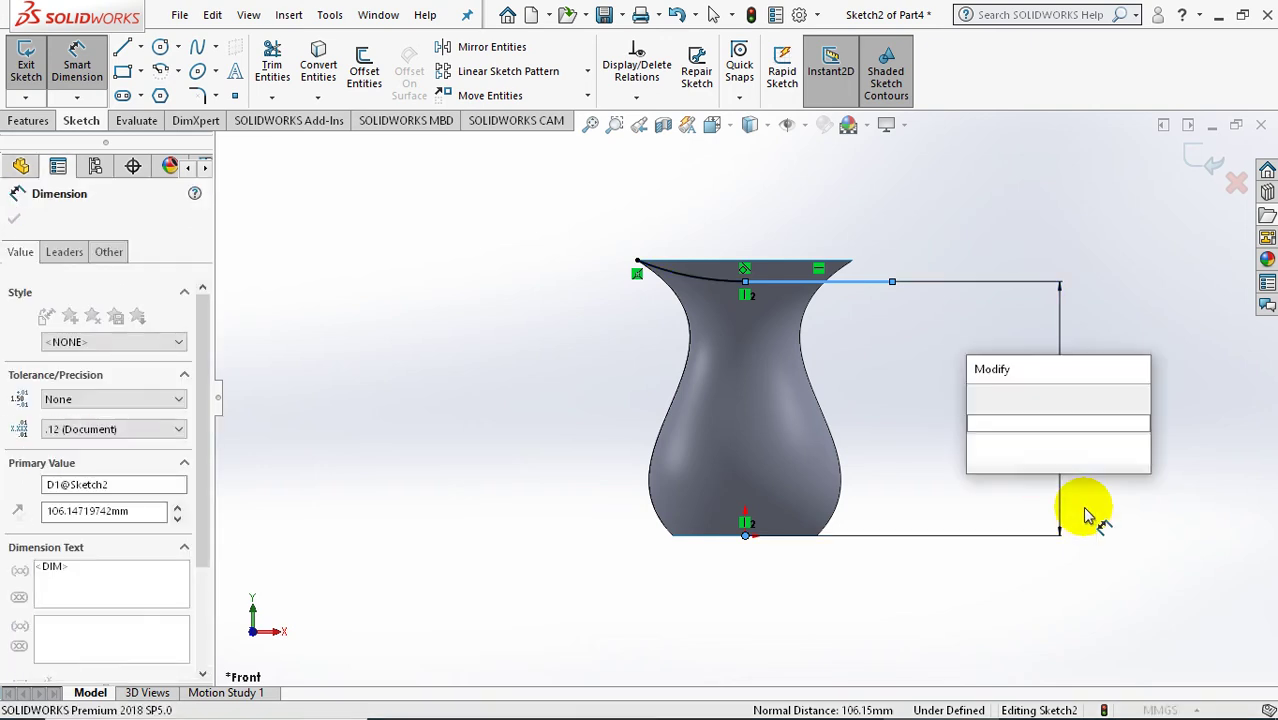
{"action": "type", "text": "10"}
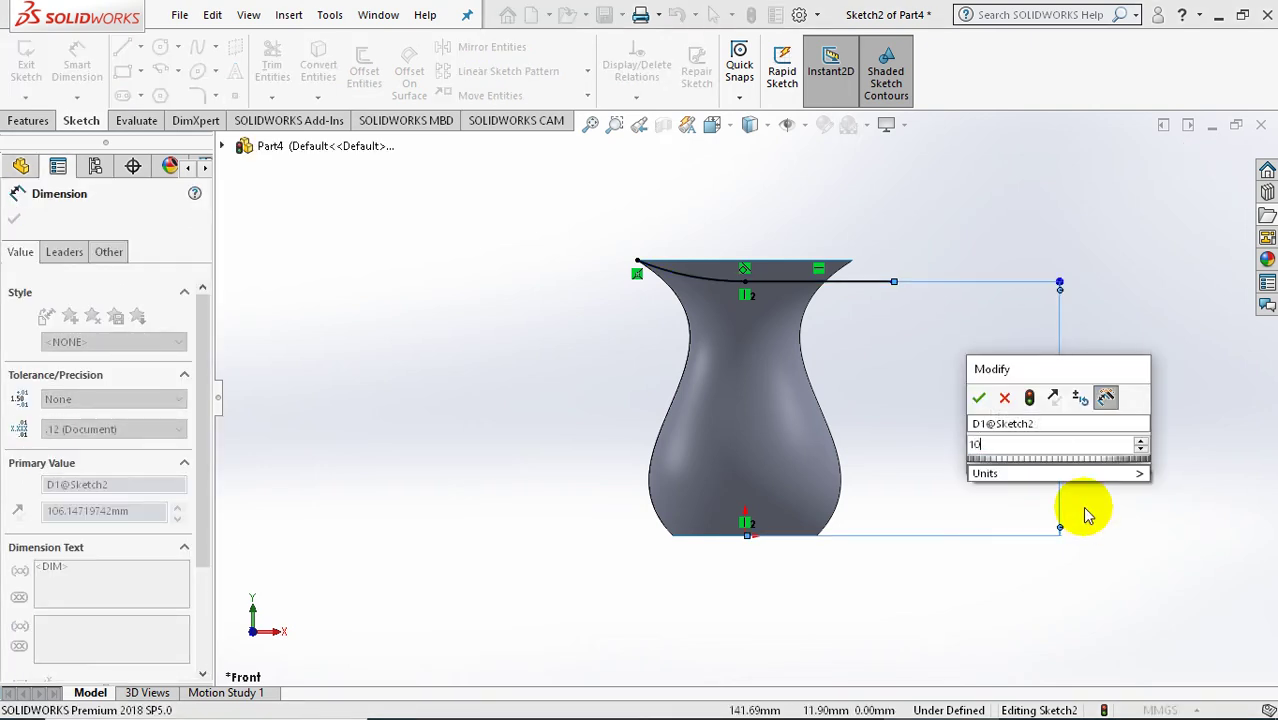
{"action": "key", "text": "Return"}
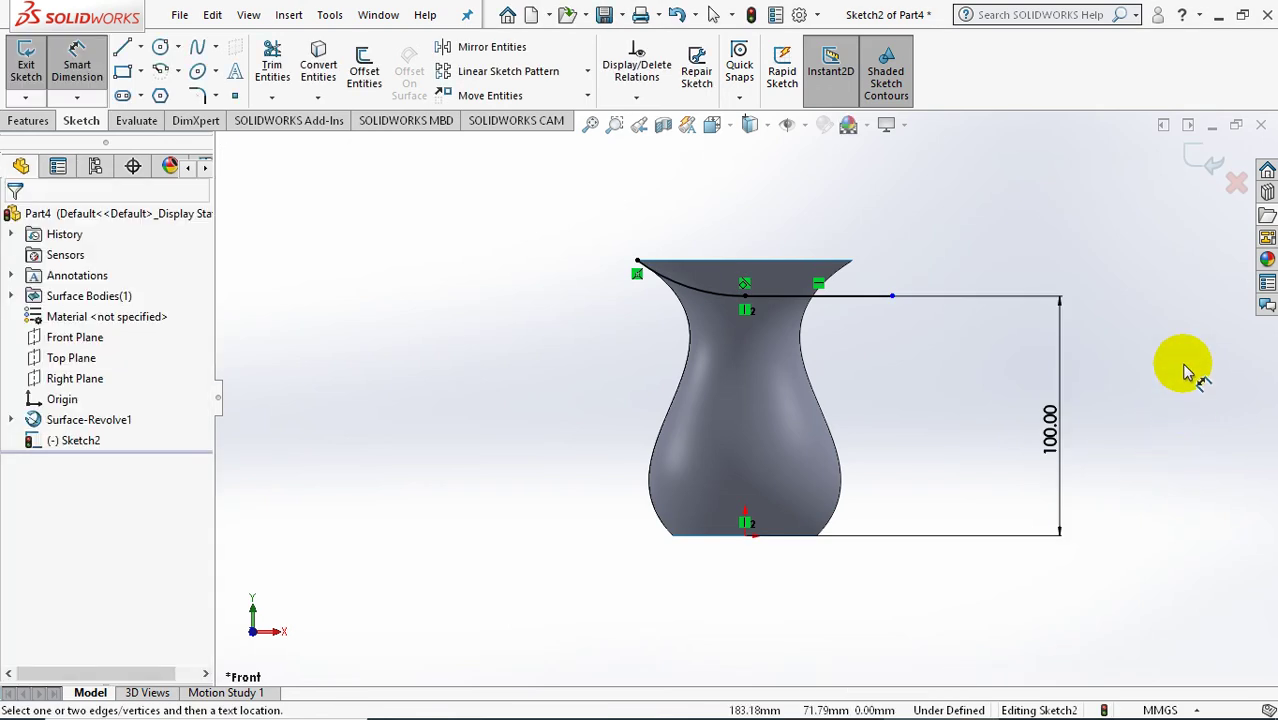
{"action": "left_click", "coordinate": [1213, 153]}
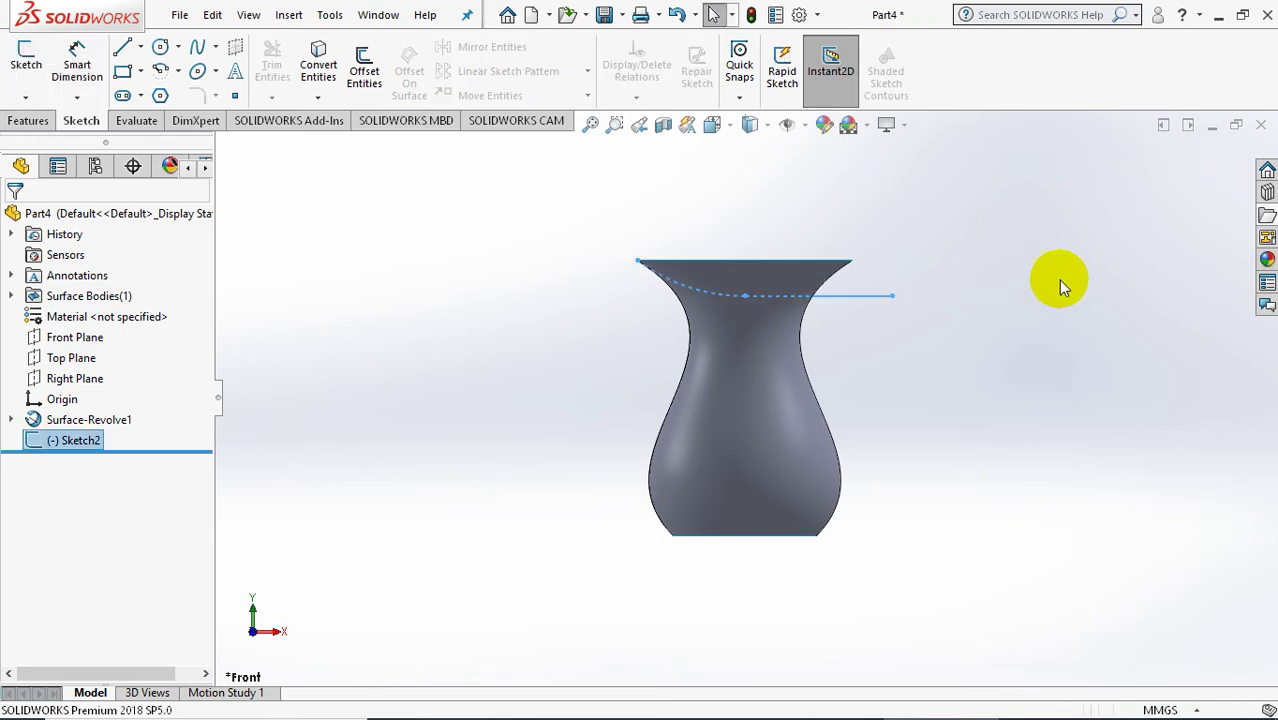
- Extrude Sketch2 as a Mid Plane surface 148 mm deep across the vase mouth
{"action": "middle_click_drag", "start_coordinate": [912, 244], "coordinate": [887, 278]}
{"action": "scroll", "coordinate": [826, 174], "scroll_direction": "down", "scroll_amount": 3}
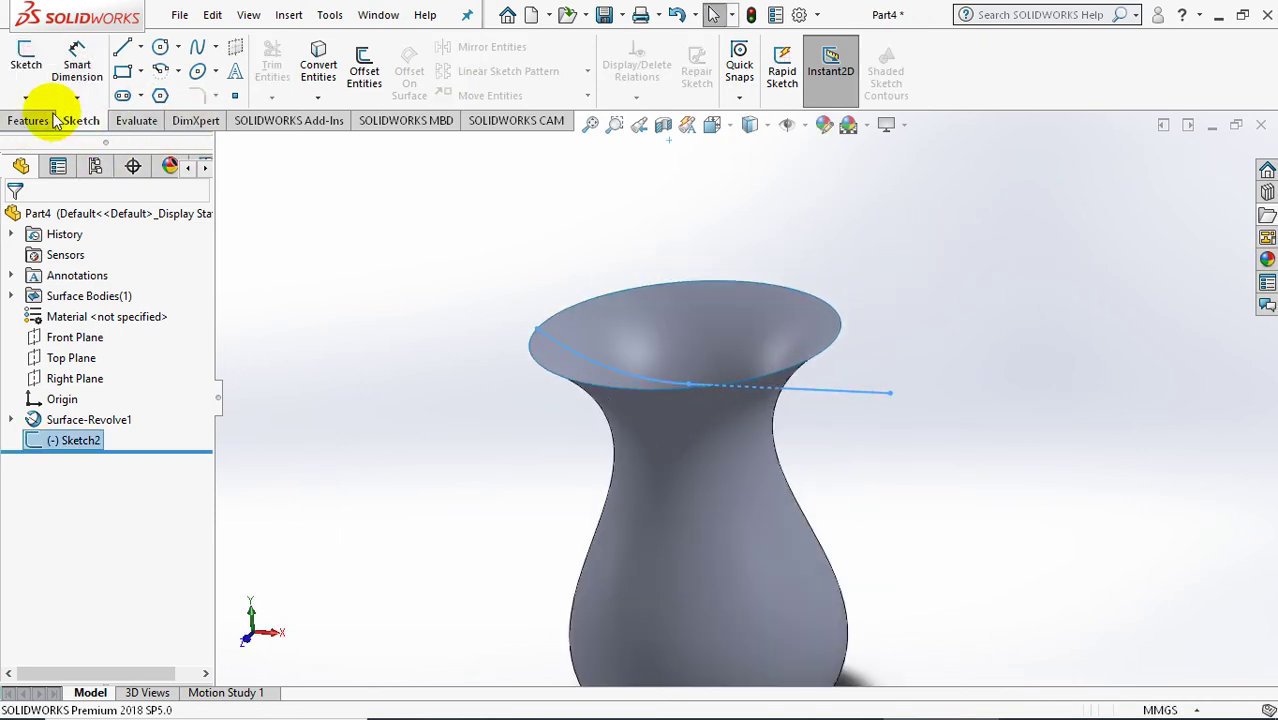
{"action": "left_click", "coordinate": [288, 16]}
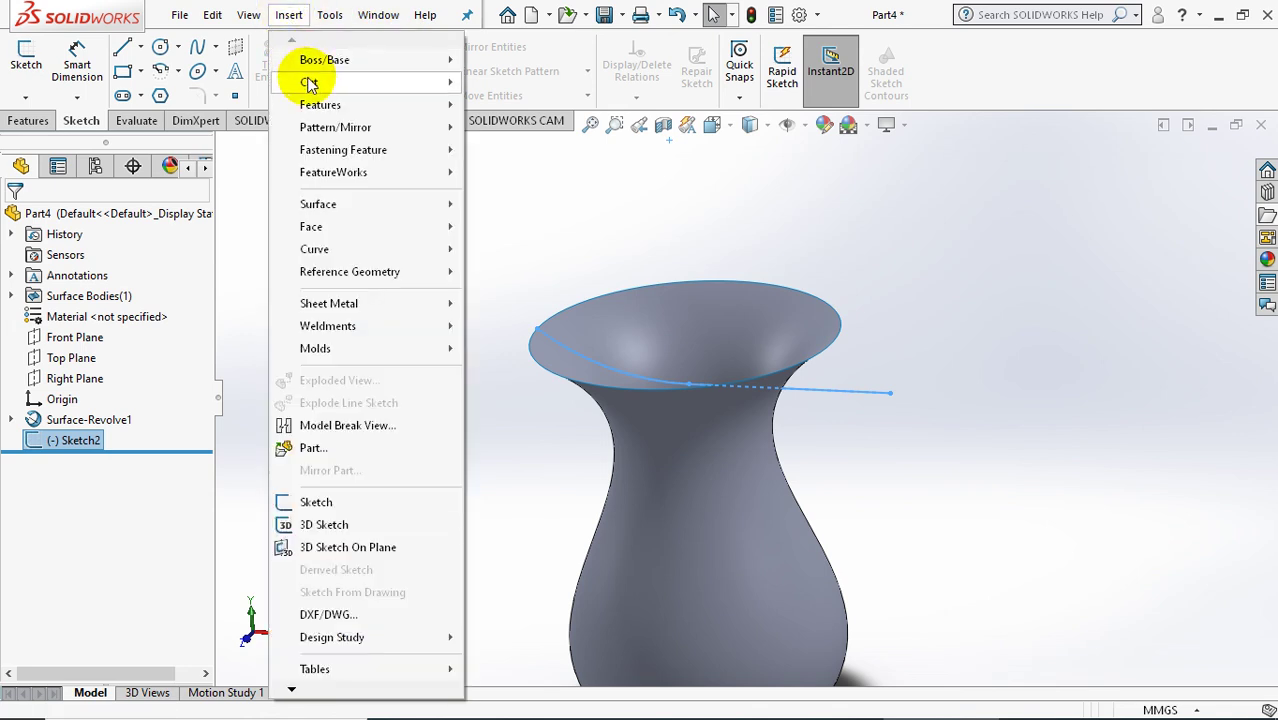
{"action": "mouse_move", "coordinate": [318, 204]}
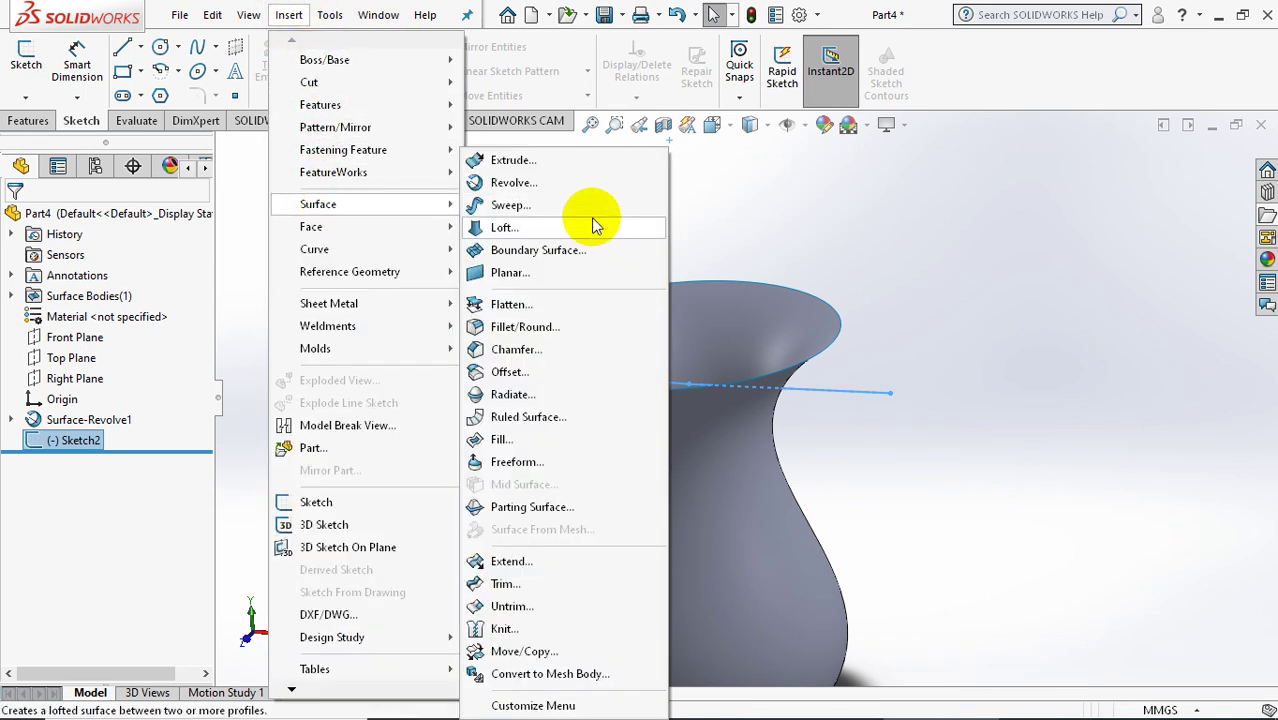
{"action": "left_click", "coordinate": [540, 162]}
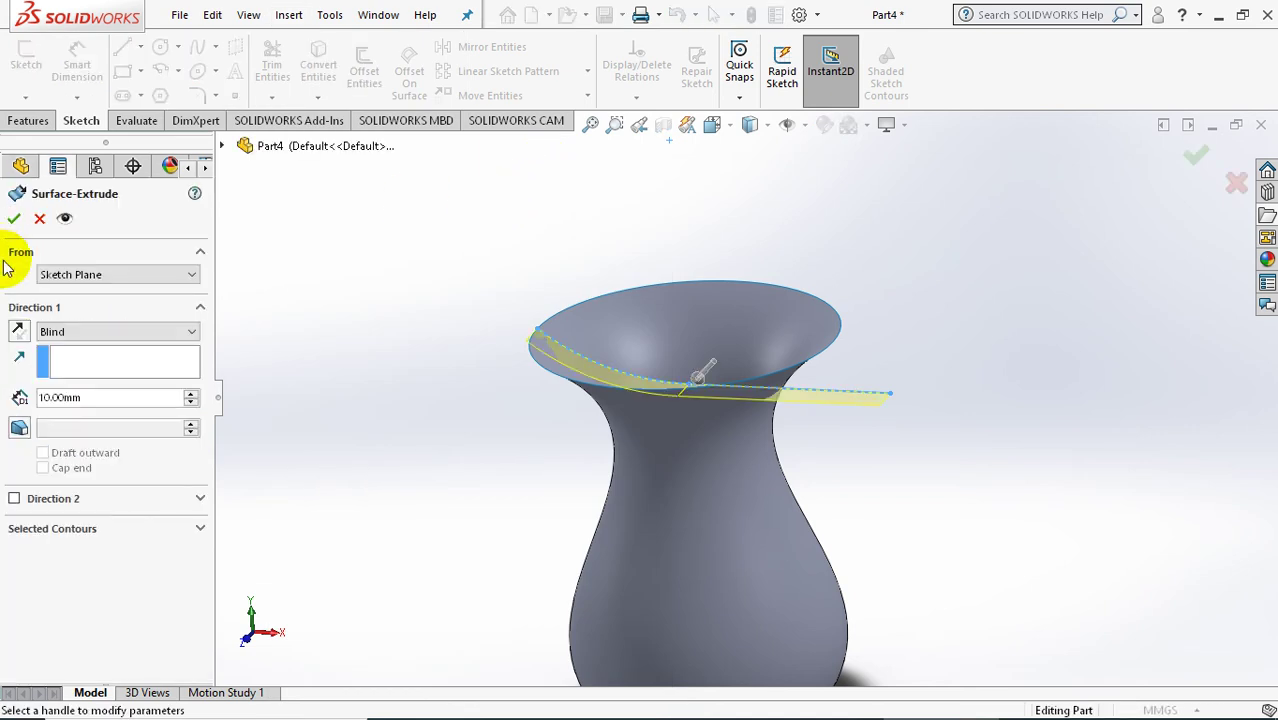
{"action": "left_click", "coordinate": [122, 279]}
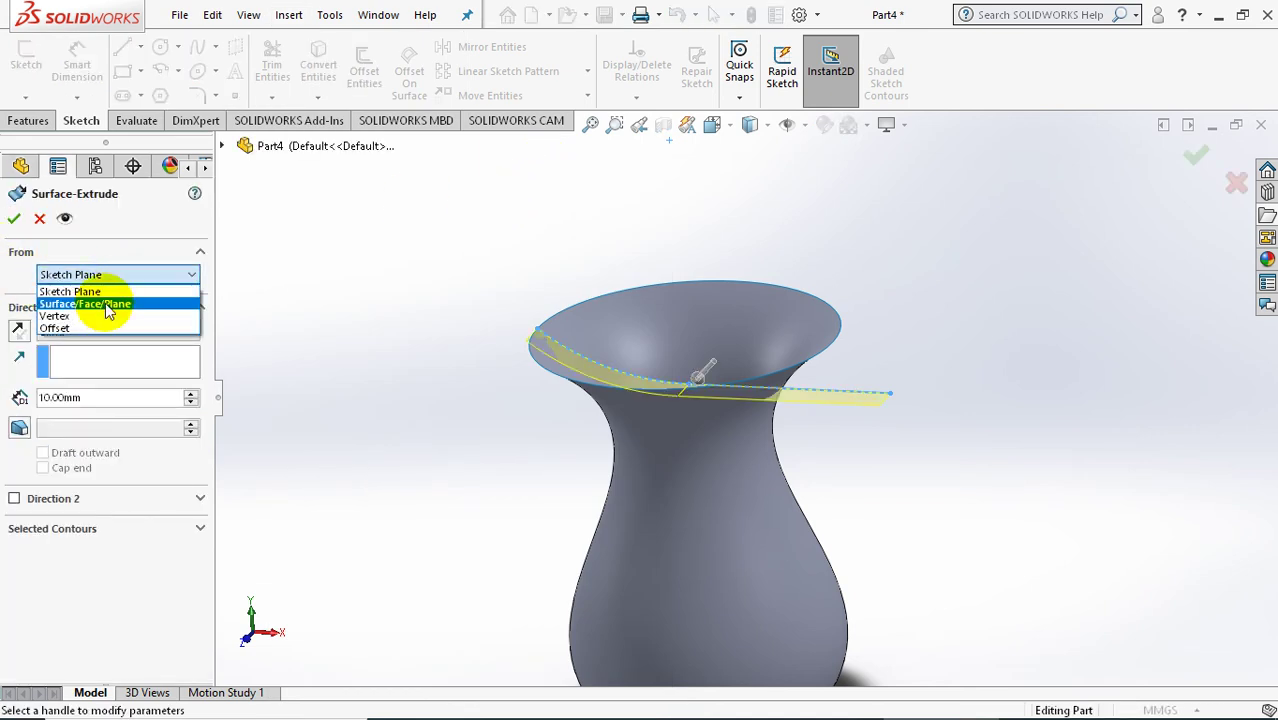
{"action": "left_click", "coordinate": [183, 232]}
{"action": "left_click", "coordinate": [148, 328]}
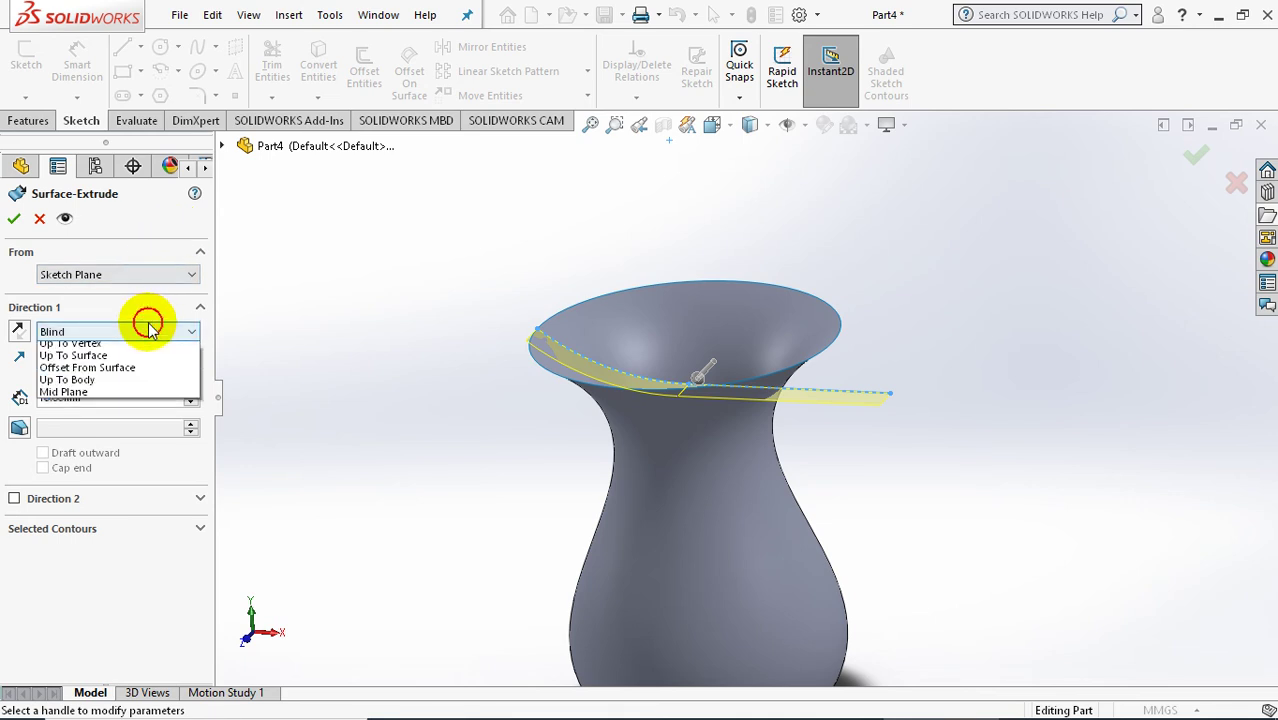
{"action": "left_click", "coordinate": [125, 407]}
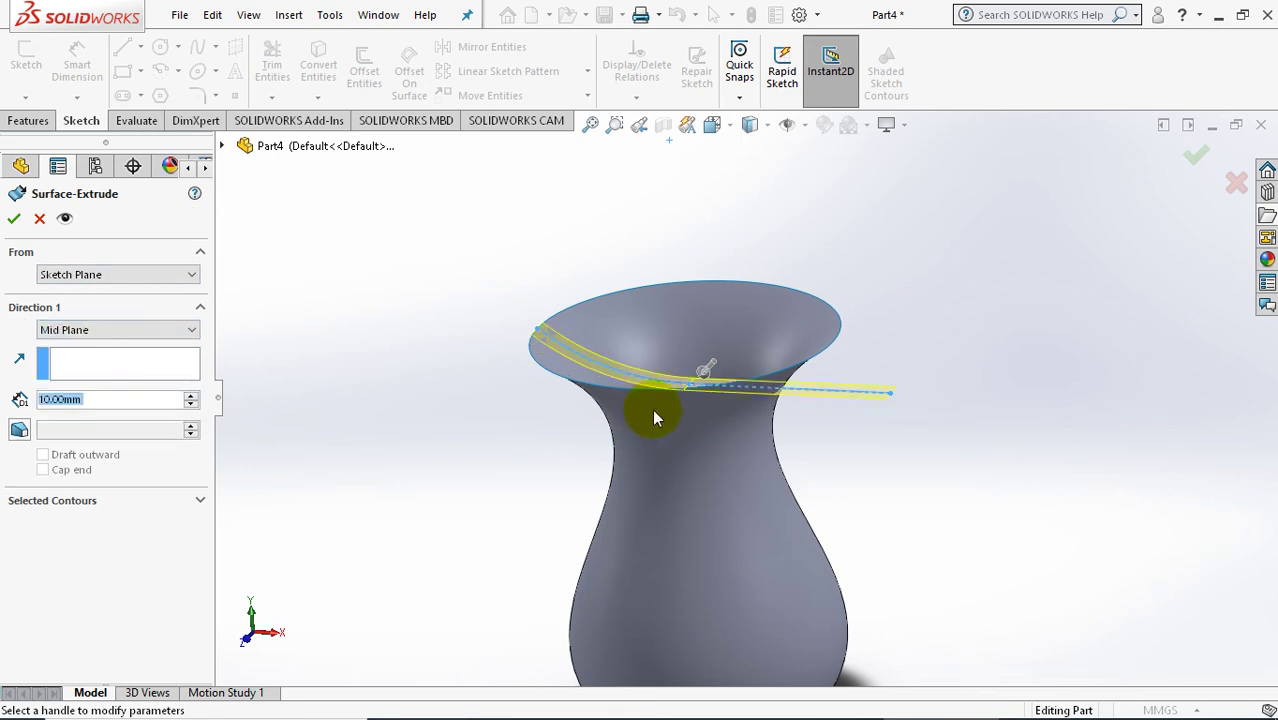
{"action": "mouse_move", "coordinate": [703, 378]}
{"action": "left_mouse_down"}
{"action": "mouse_move", "coordinate": [600, 434]}
{"action": "mouse_move", "coordinate": [627, 456]}
{"action": "left_mouse_up"}
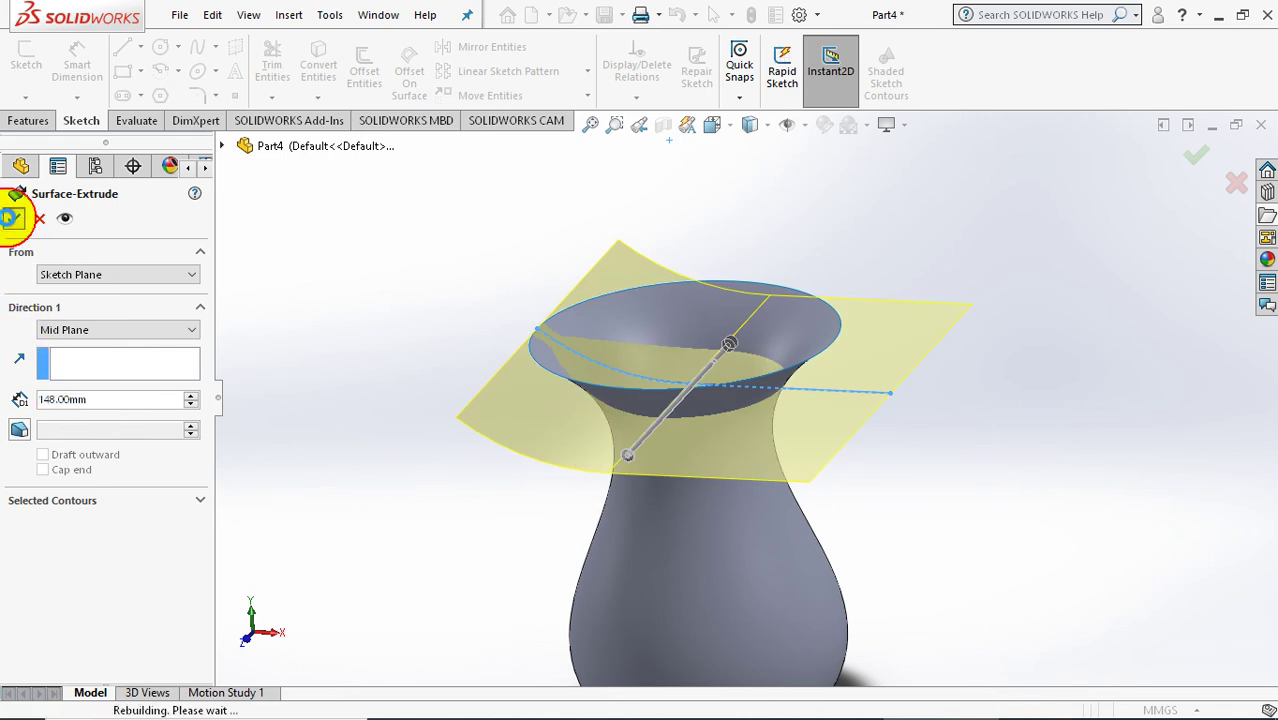
{"action": "left_click", "coordinate": [12, 219]}
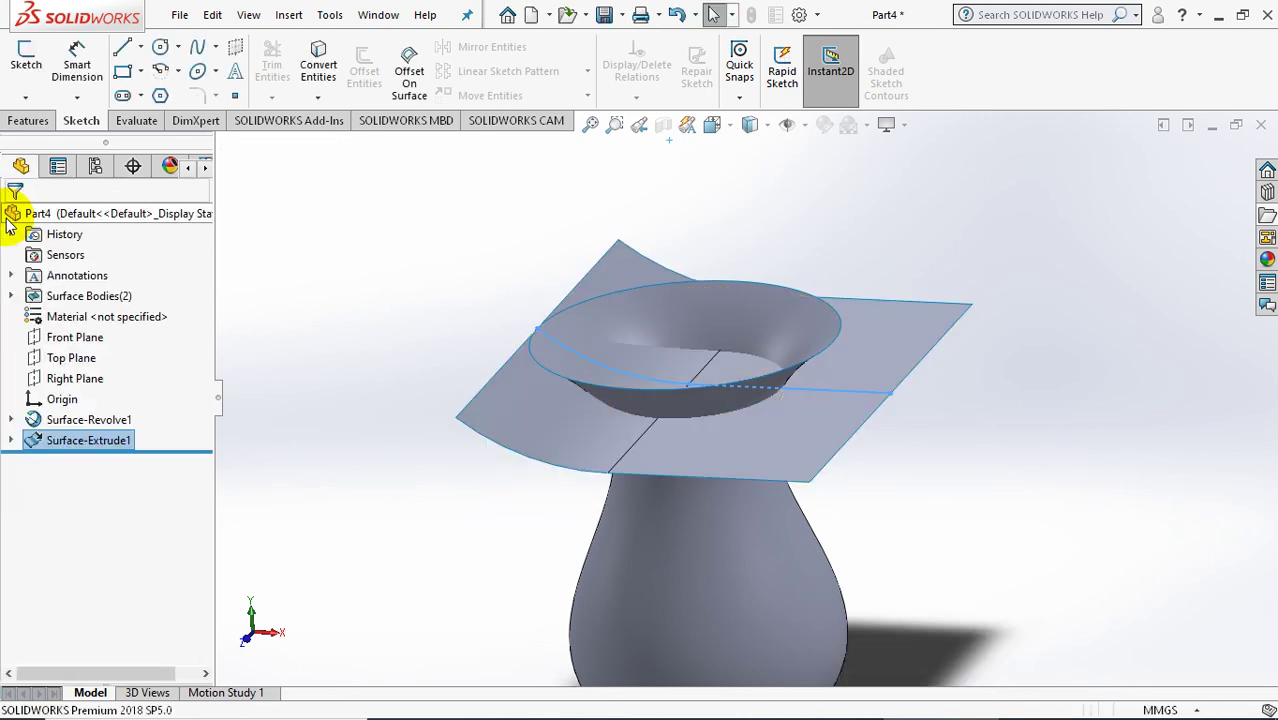
- Trim the vase with Surface-Extrude1, keeping the lower body
{"action": "left_click", "coordinate": [289, 15]}
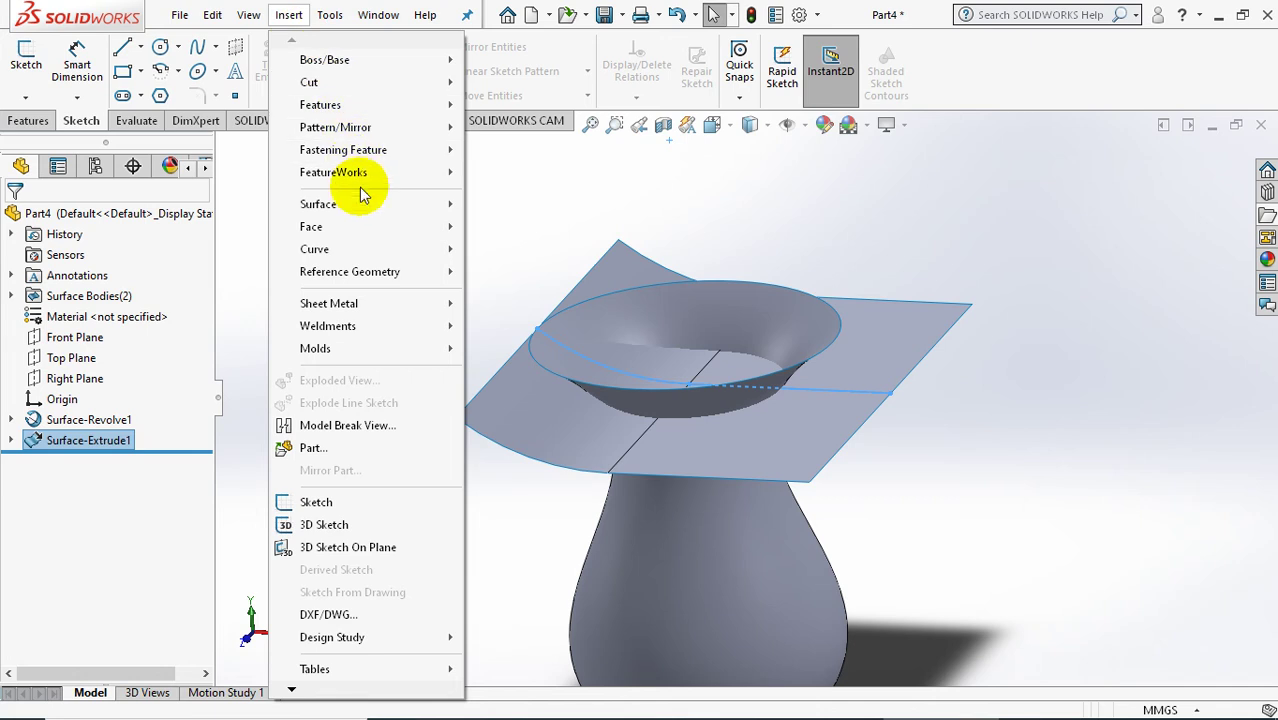
{"action": "mouse_move", "coordinate": [318, 204]}
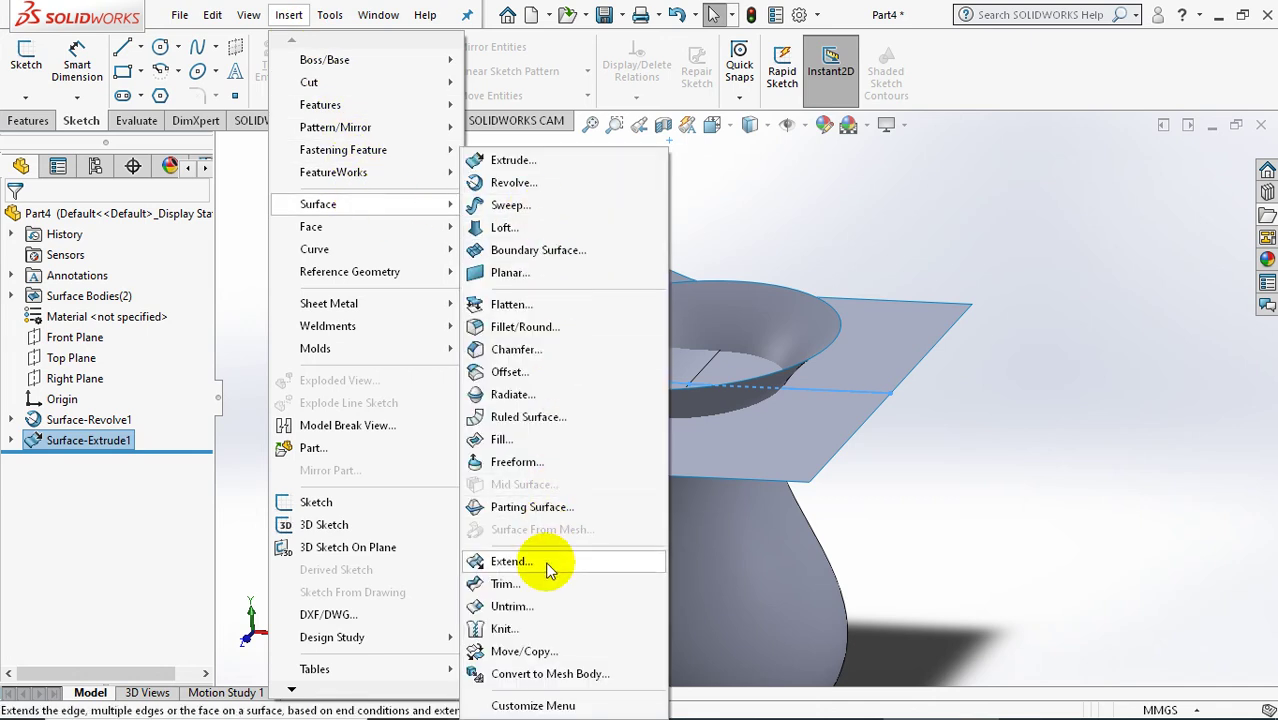
{"action": "left_click", "coordinate": [540, 584]}
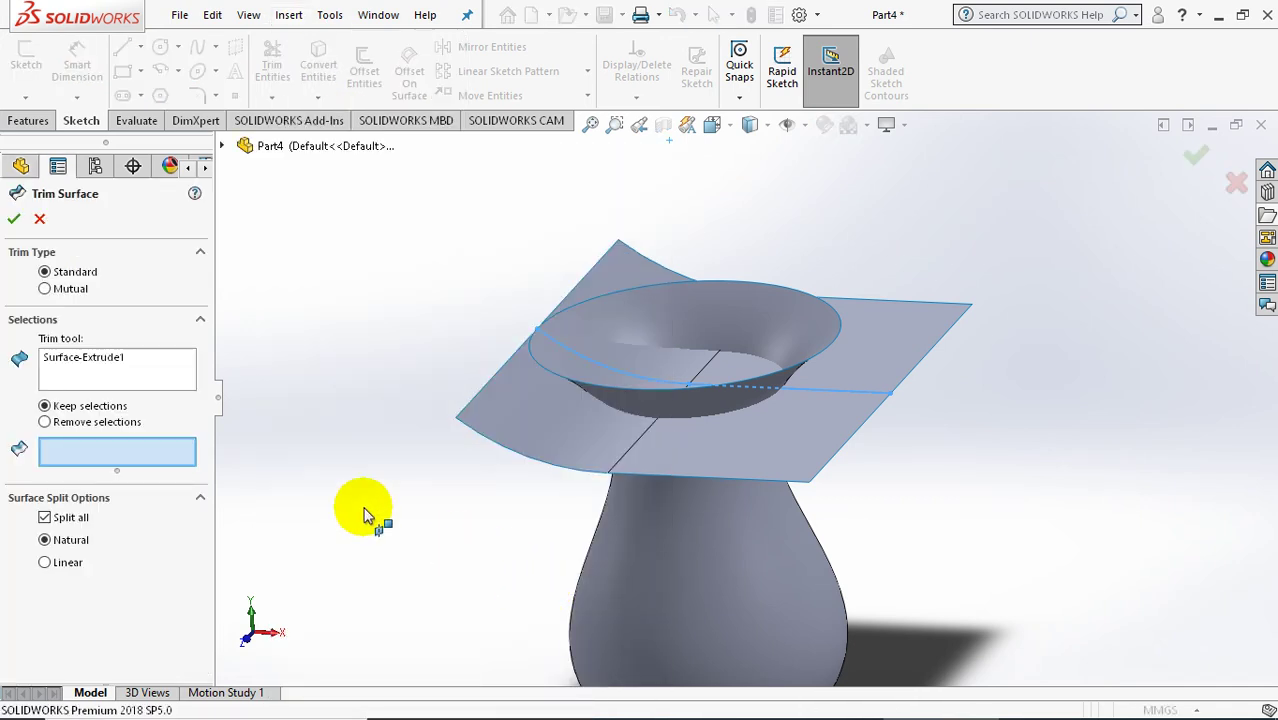
{"action": "left_click", "coordinate": [110, 373]}
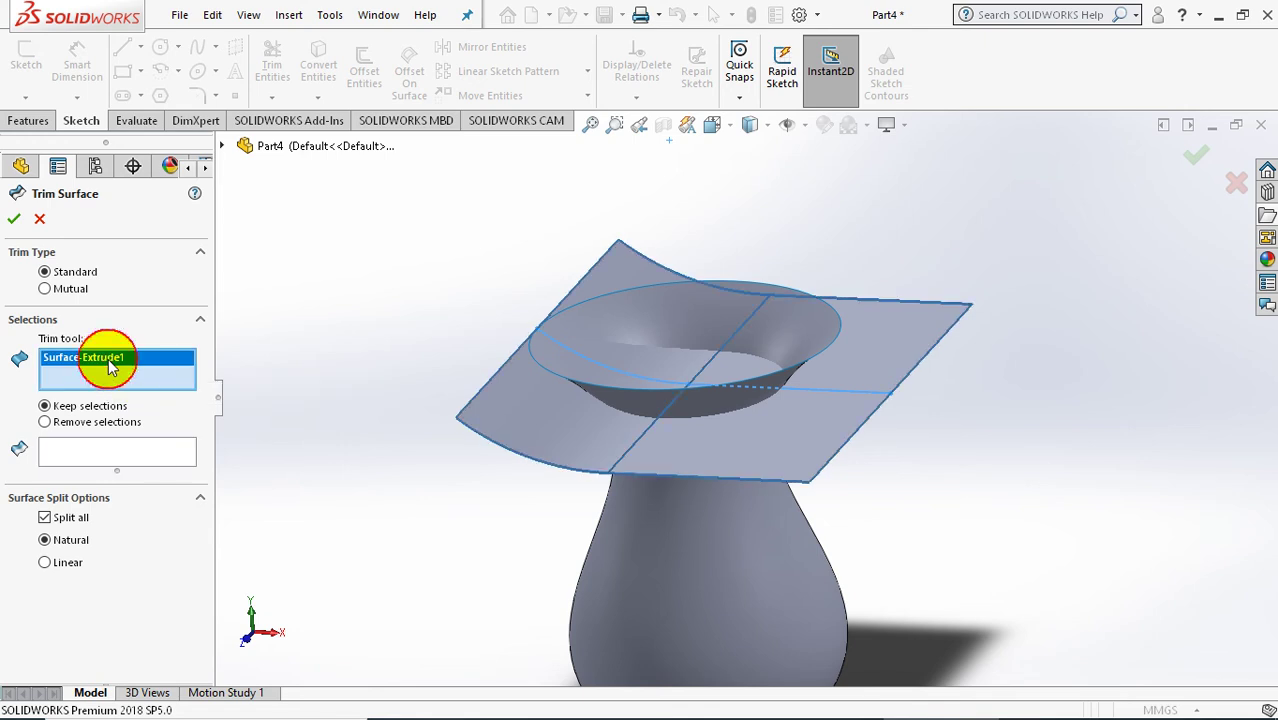
{"action": "left_click", "coordinate": [112, 457]}
{"action": "left_click", "coordinate": [684, 592]}
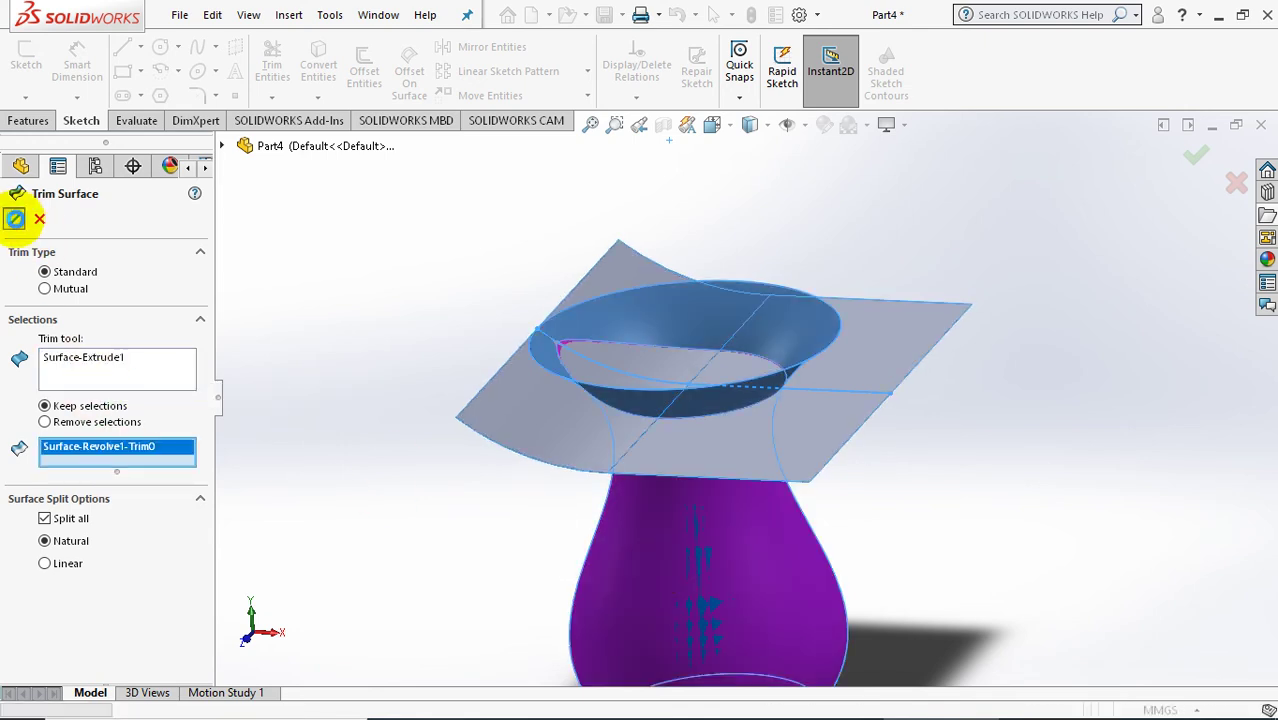
{"action": "left_click", "coordinate": [20, 221]}
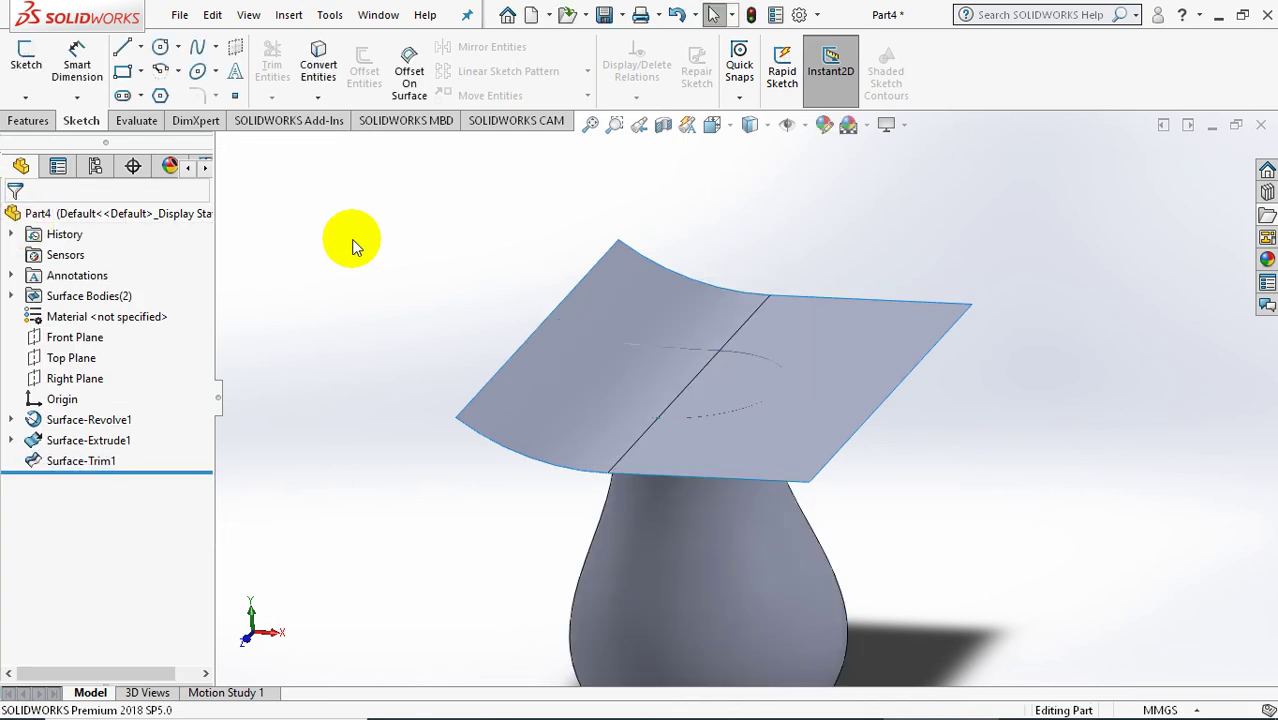
- Hide Surface-Extrude1 and fit the view to inspect the spout
{"action": "right_click", "coordinate": [126, 442]}
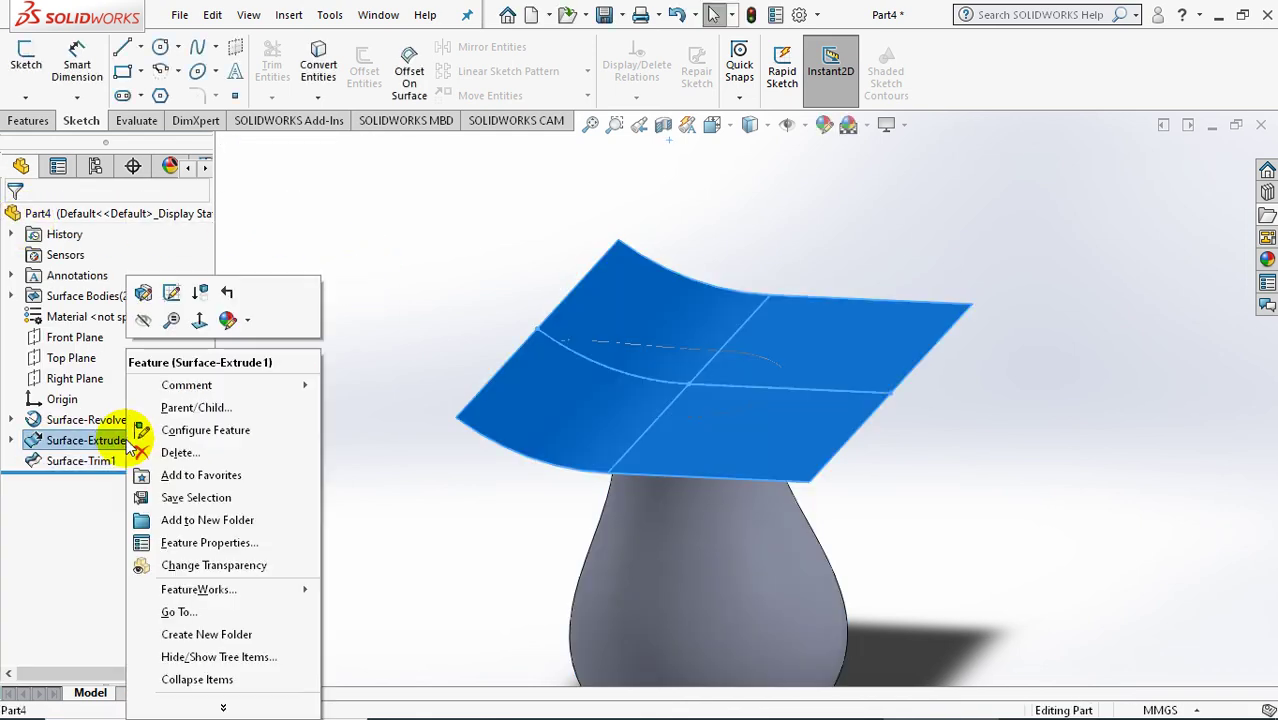
{"action": "left_click", "coordinate": [148, 318]}
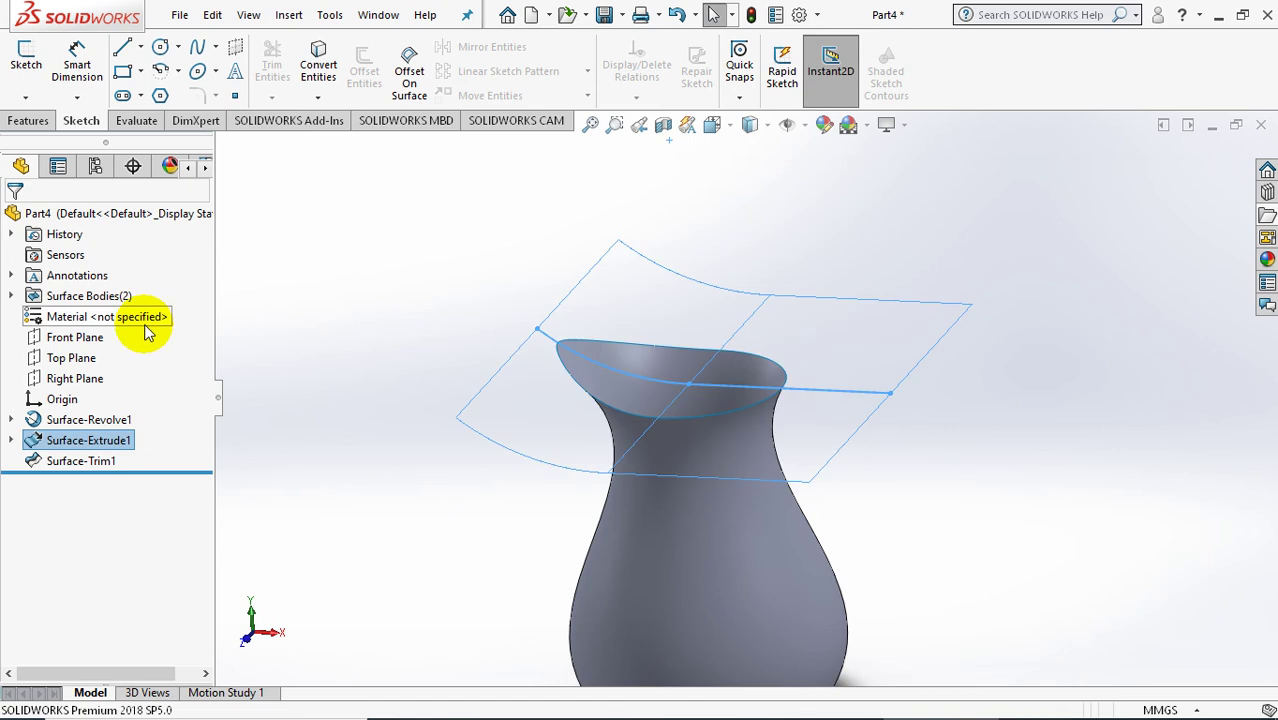
{"action": "left_click", "coordinate": [477, 322]}
{"action": "key", "text": "f"}
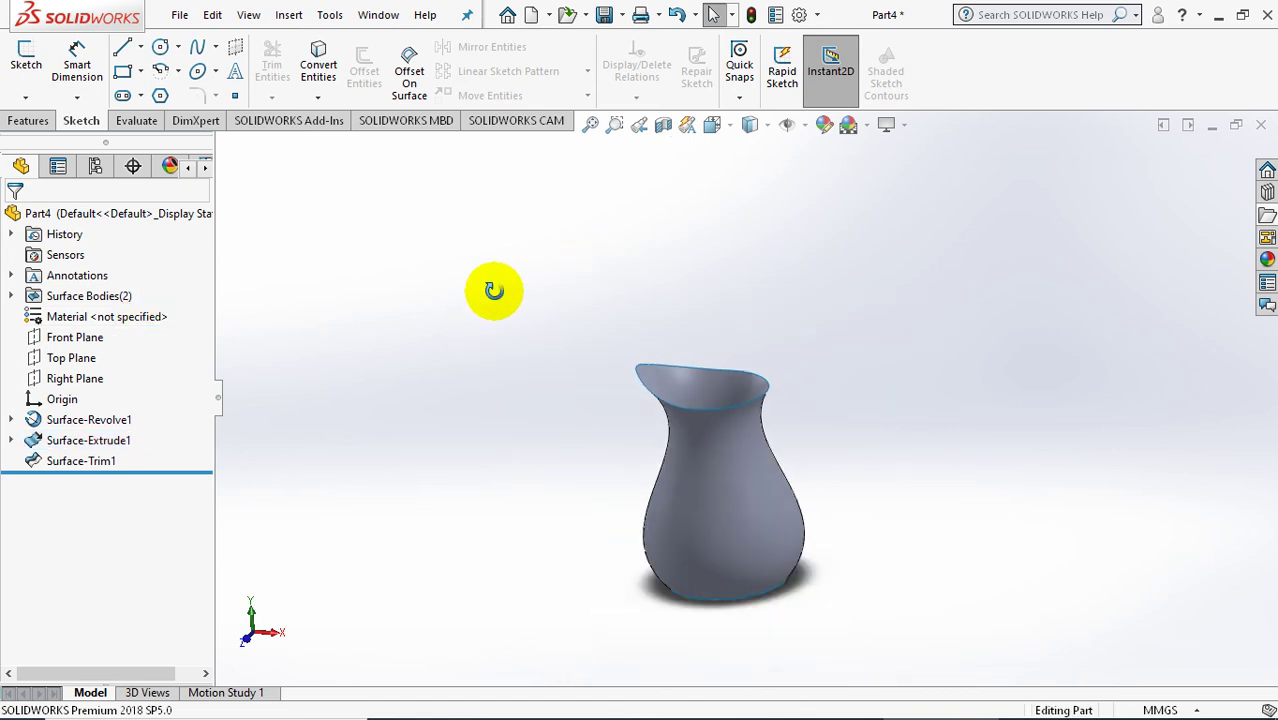
{"action": "middle_click_drag", "start_coordinate": [494, 292], "coordinate": [513, 316]}
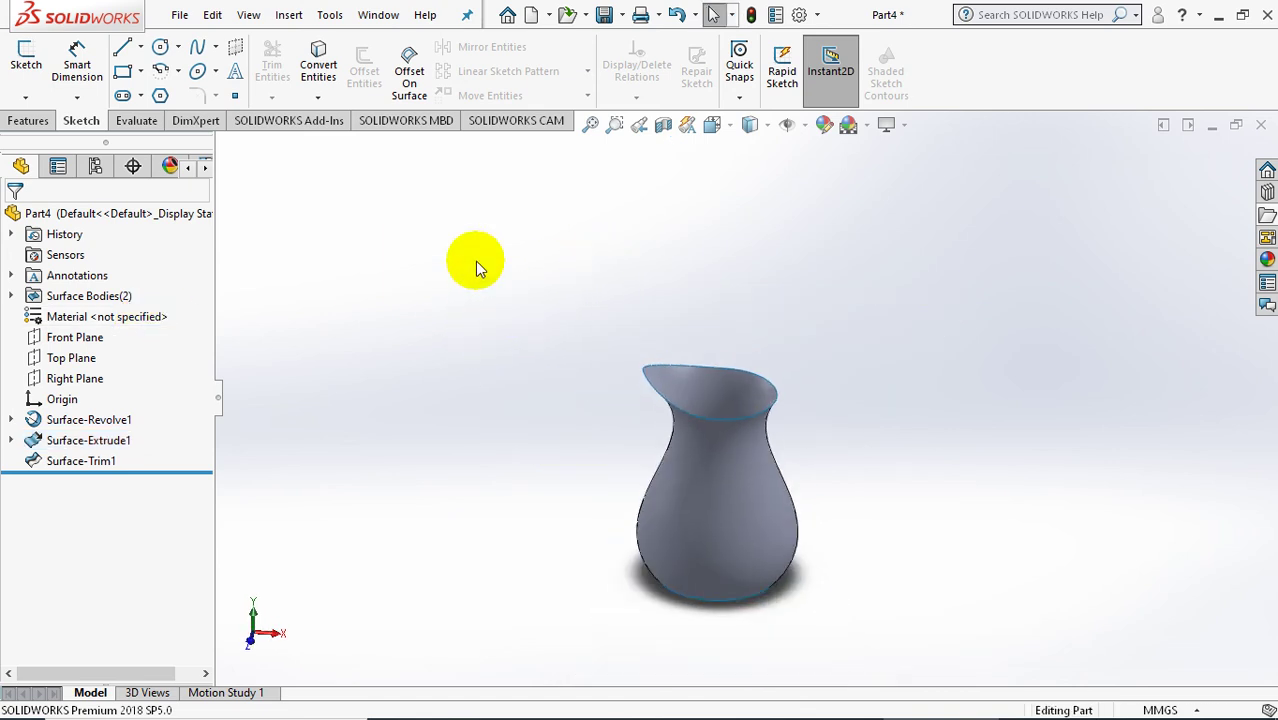
- Start a new sketch on the Front Plane and view it Normal To
{"action": "left_click", "coordinate": [75, 337]}
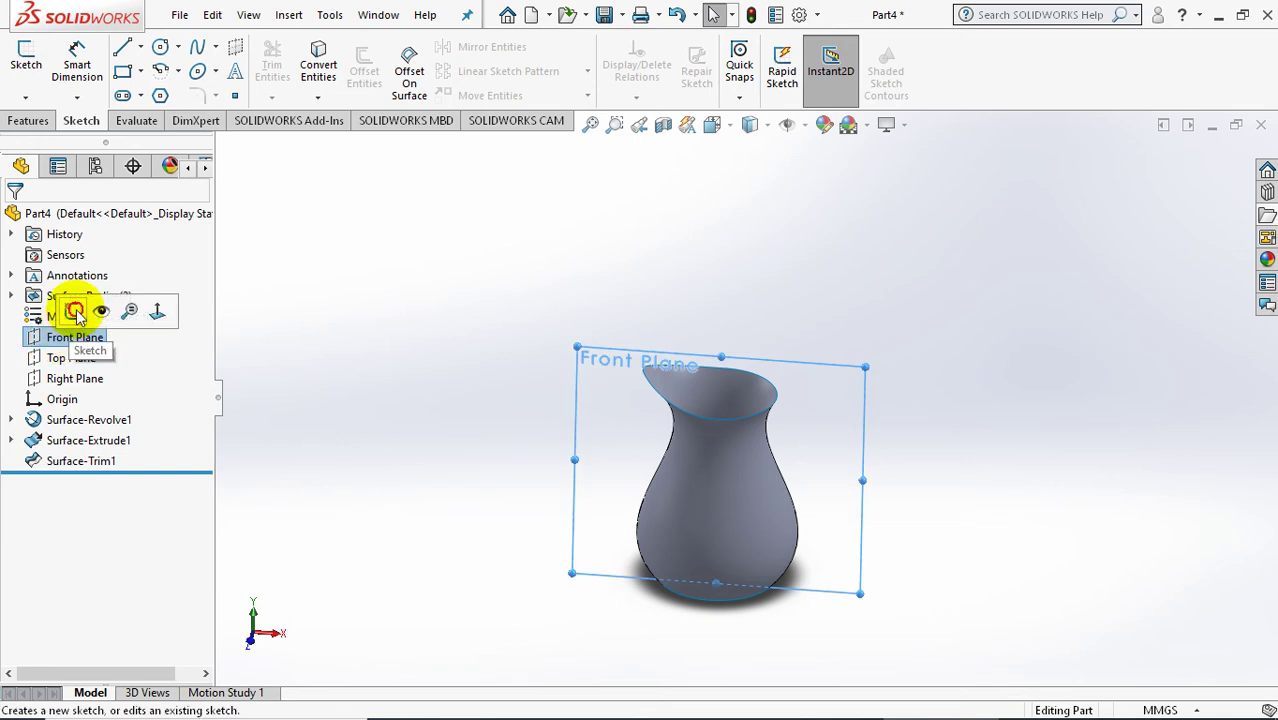
{"action": "left_click", "coordinate": [74, 312]}
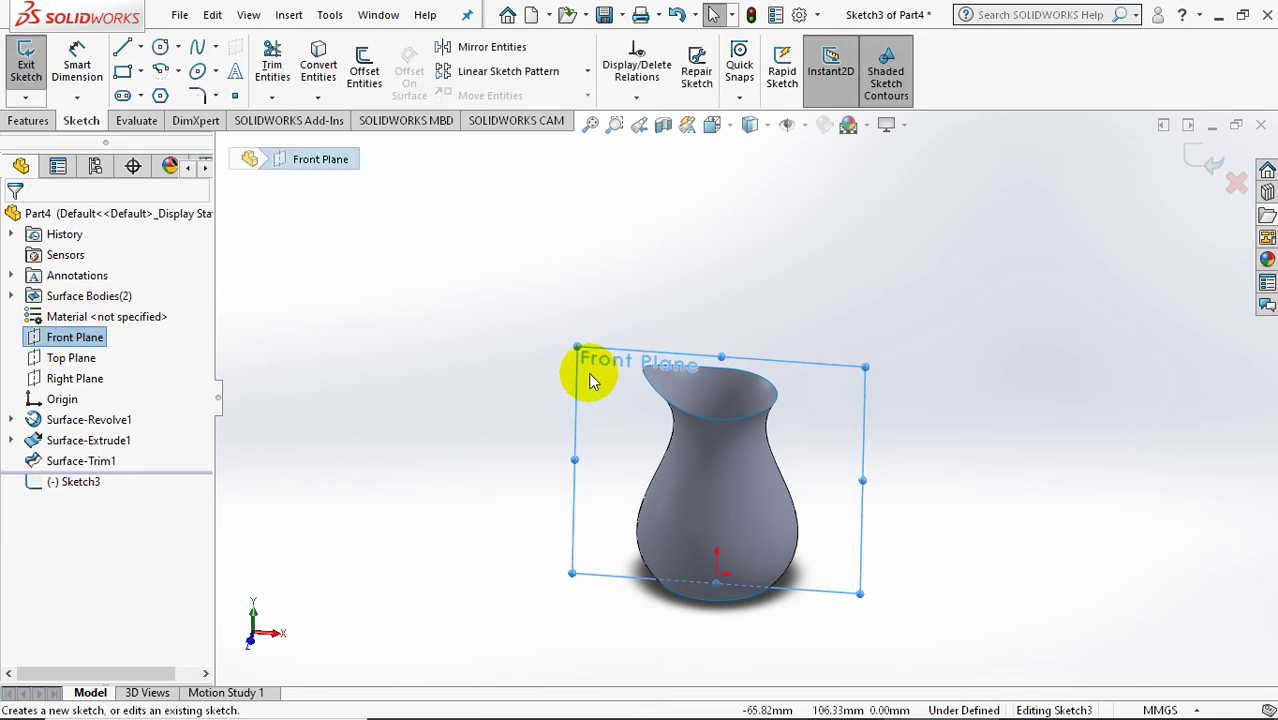
{"action": "key", "text": "space"}
{"action": "left_click", "coordinate": [767, 497]}
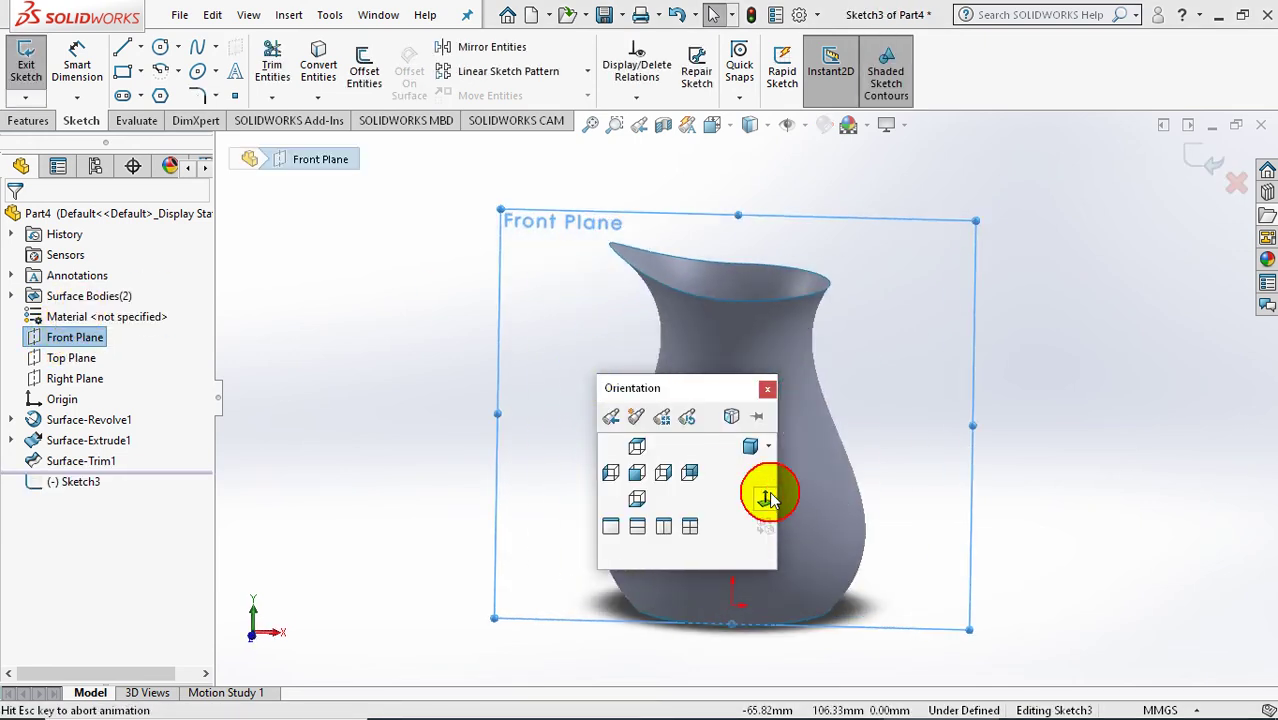
{"action": "left_click", "coordinate": [1089, 354]}
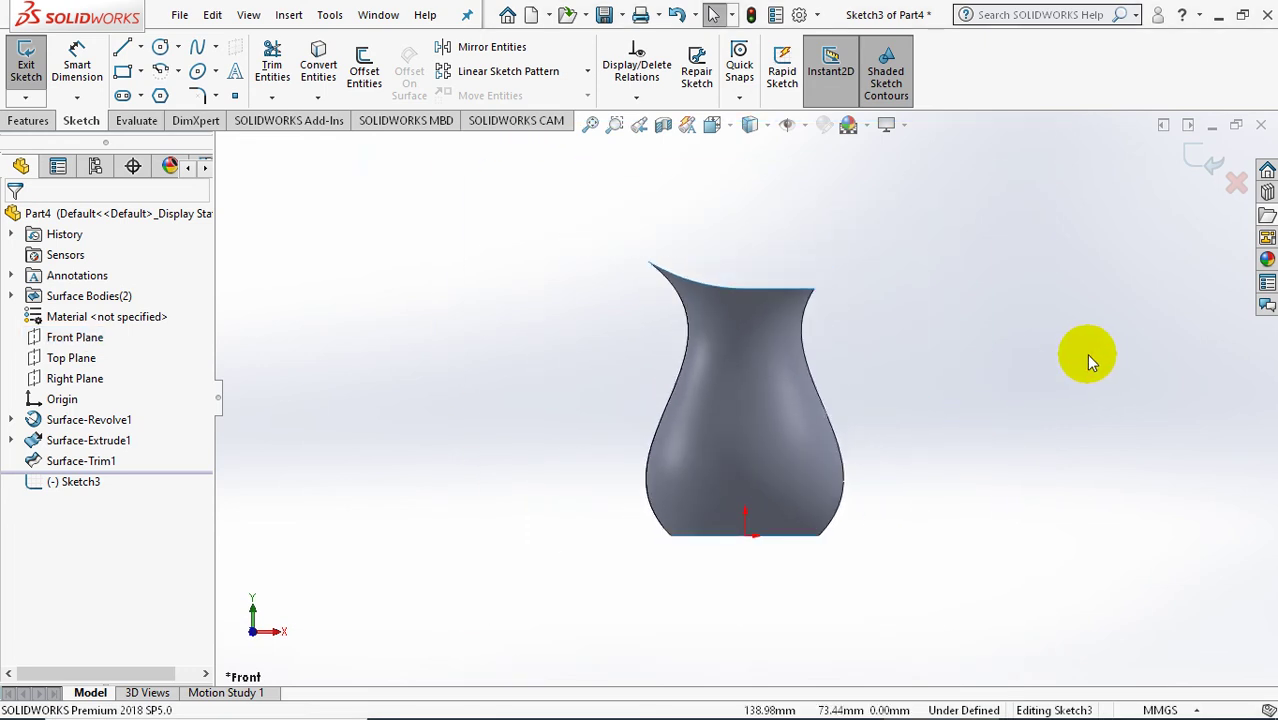
- Draw the handle path as an upper horizontal line, a 180° tangent arc and a lower return line
{"action": "left_click", "coordinate": [122, 47]}
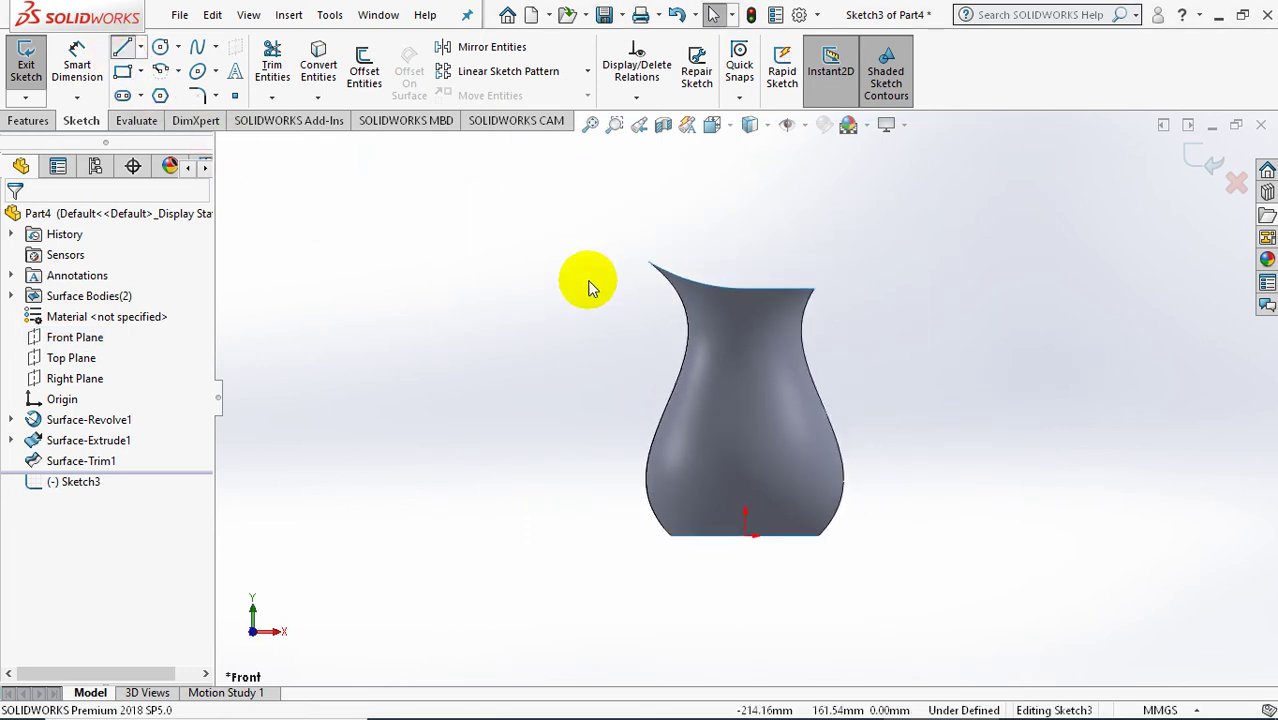
{"action": "left_click_drag", "start_coordinate": [705, 398], "coordinate": [897, 400]}
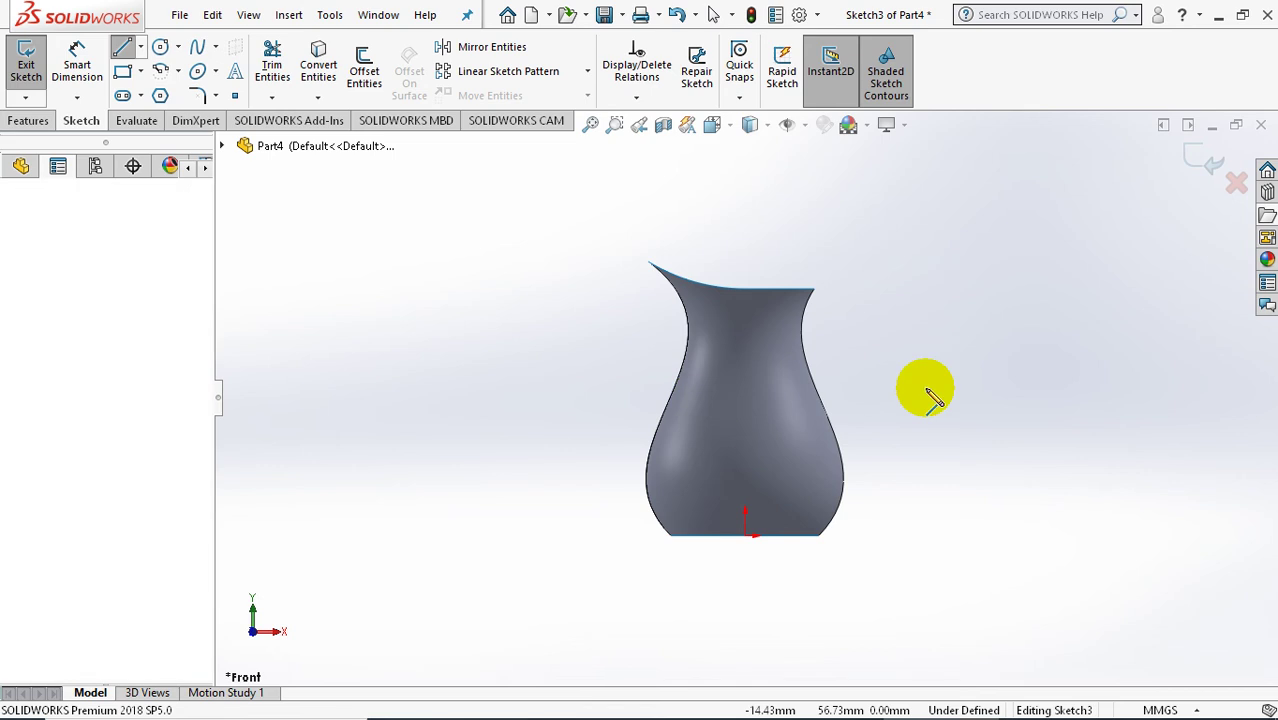
{"action": "left_click", "coordinate": [866, 395]}
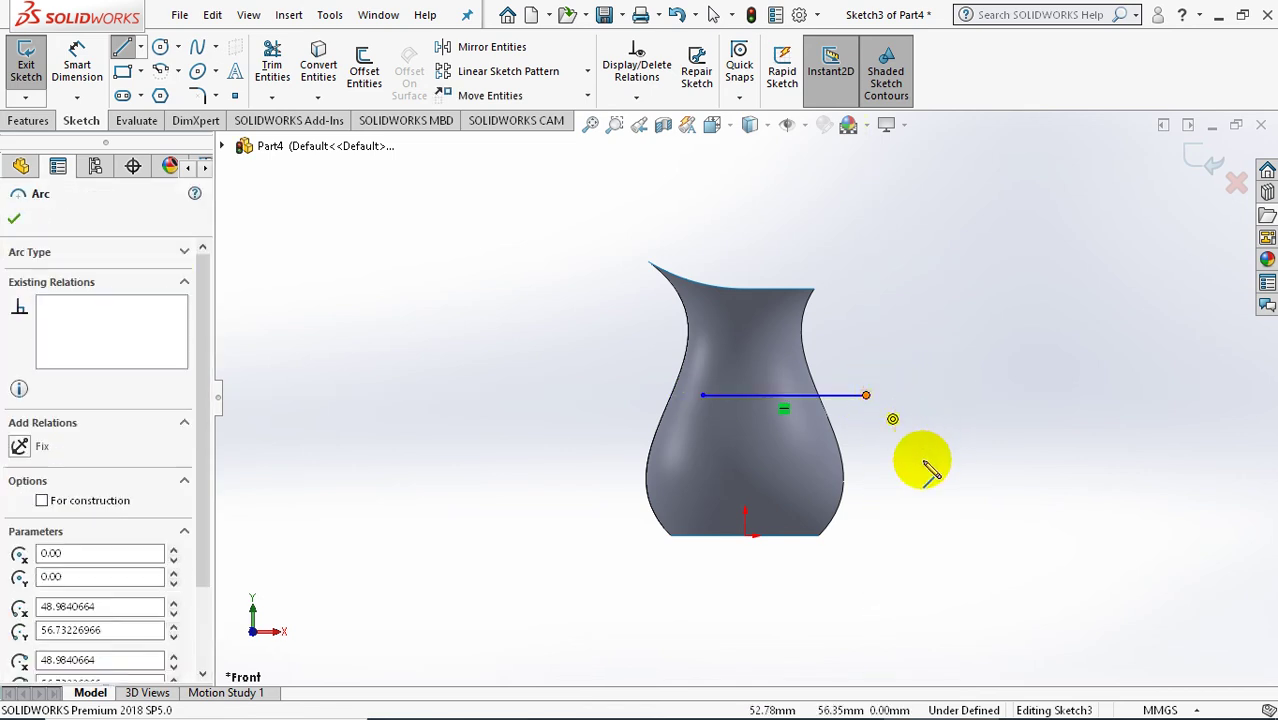
{"action": "left_click", "coordinate": [866, 502]}
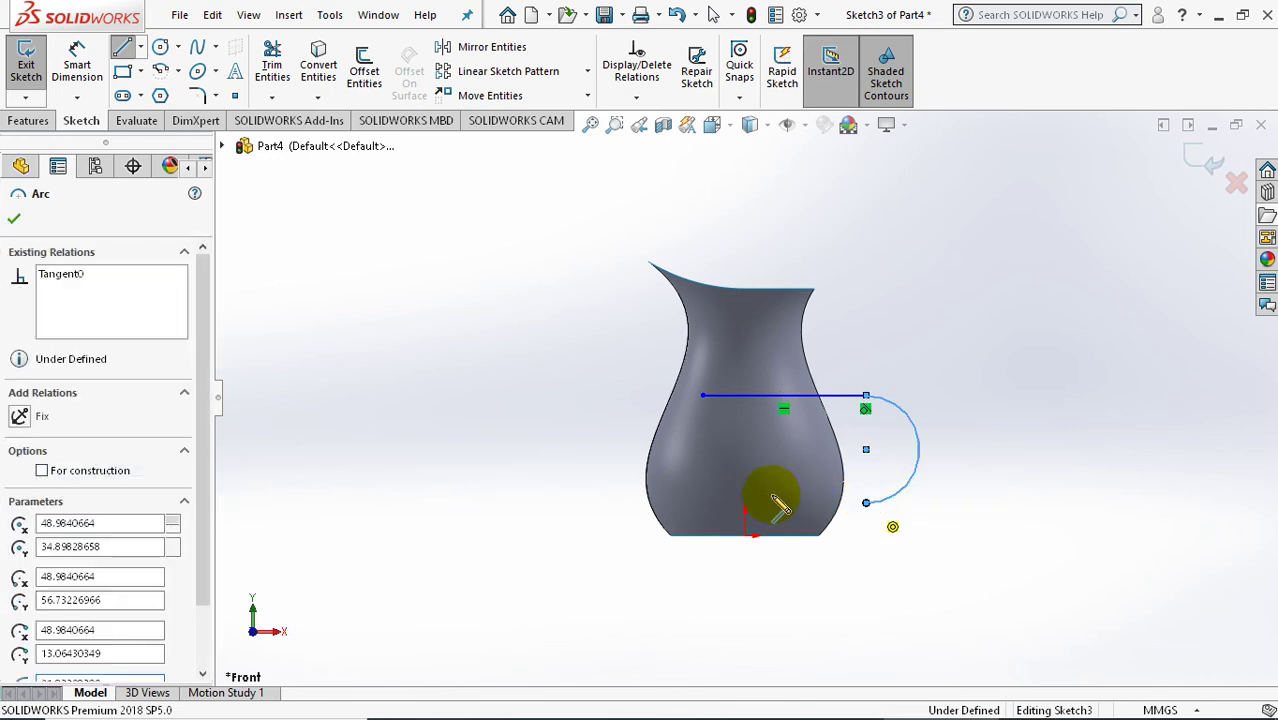
{"action": "left_click", "coordinate": [705, 503]}
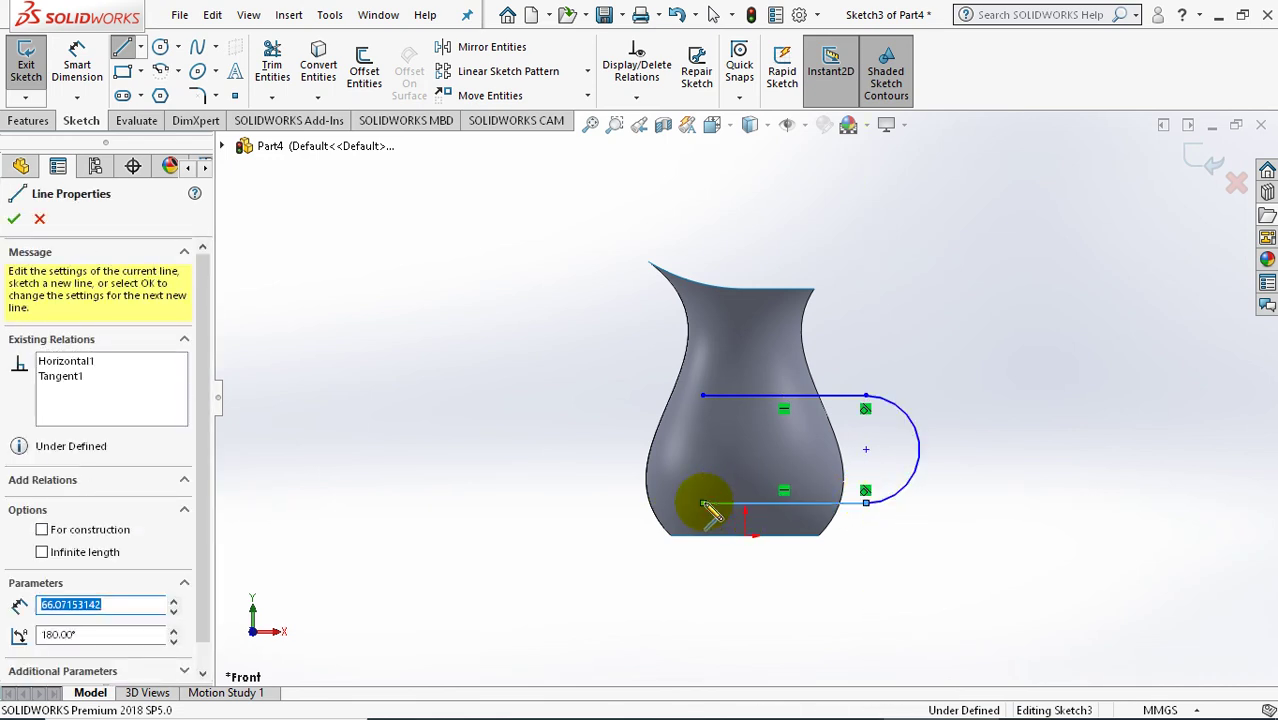
{"action": "key", "text": "Escape"}
{"action": "key", "text": "Escape"}
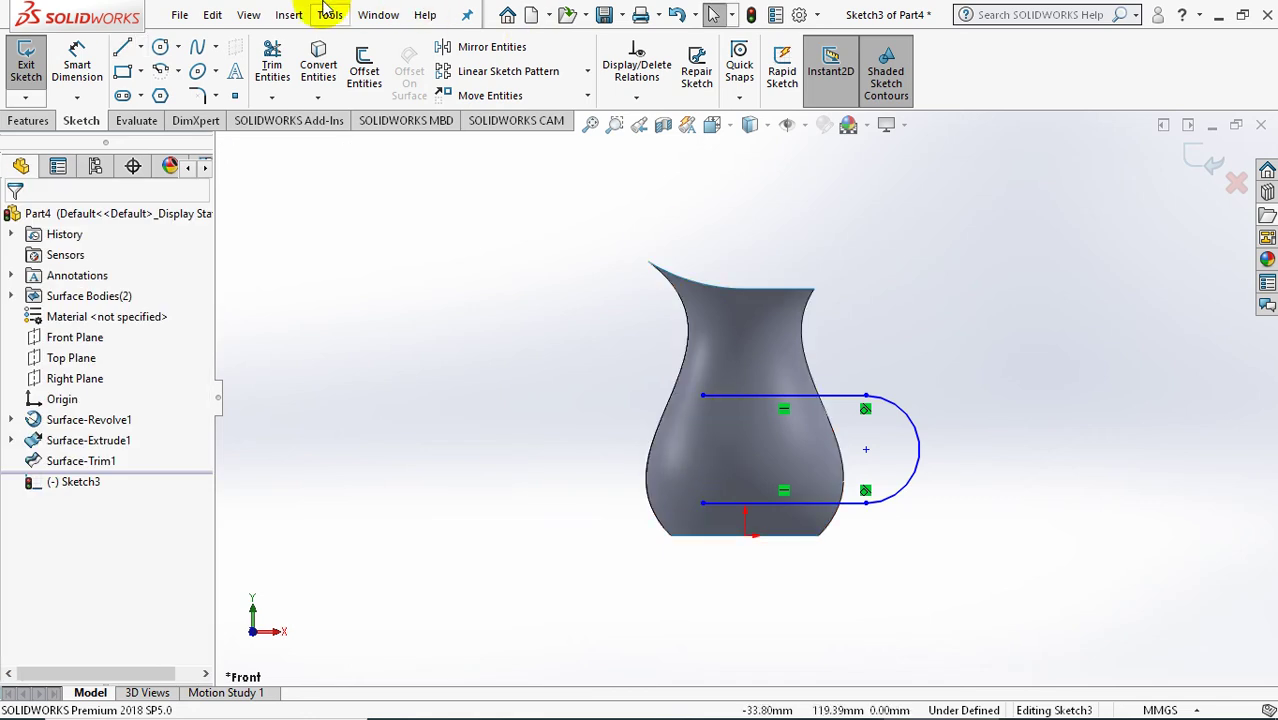
- Dimension the lower handle line 25 mm above the origin
{"action": "left_click", "coordinate": [80, 70]}
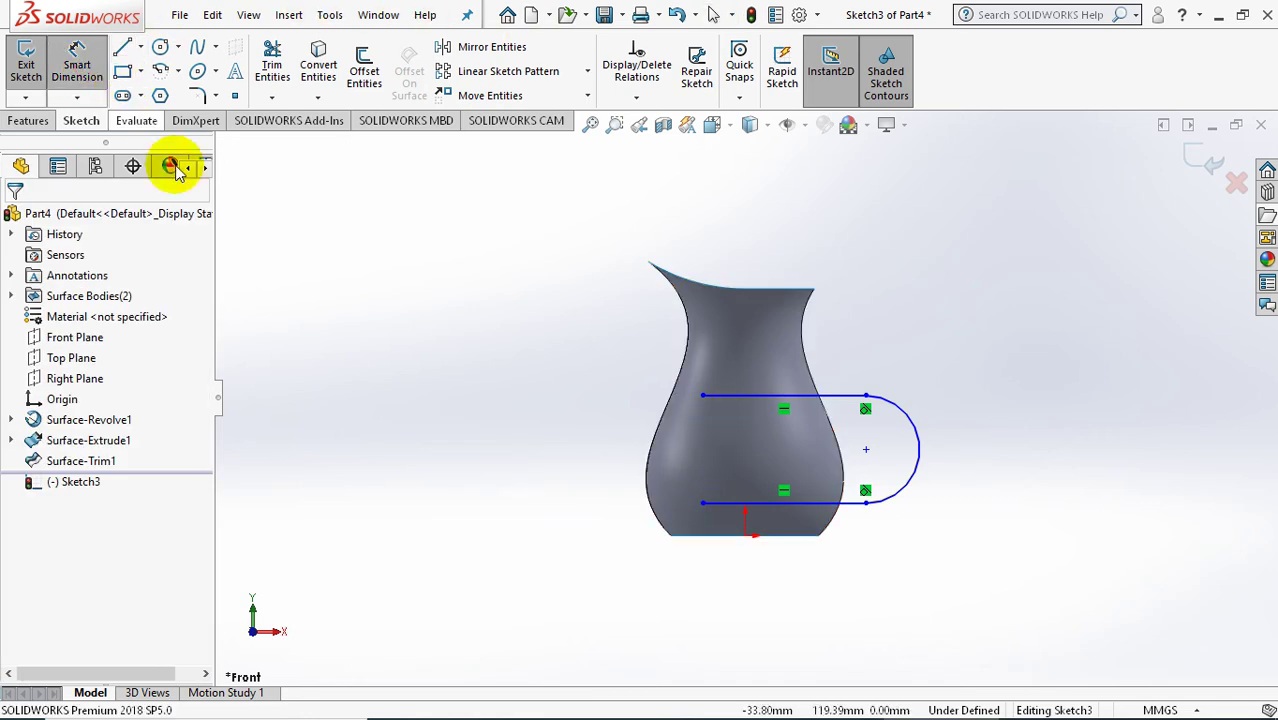
{"action": "left_click", "coordinate": [745, 536]}
{"action": "left_click", "coordinate": [770, 502]}
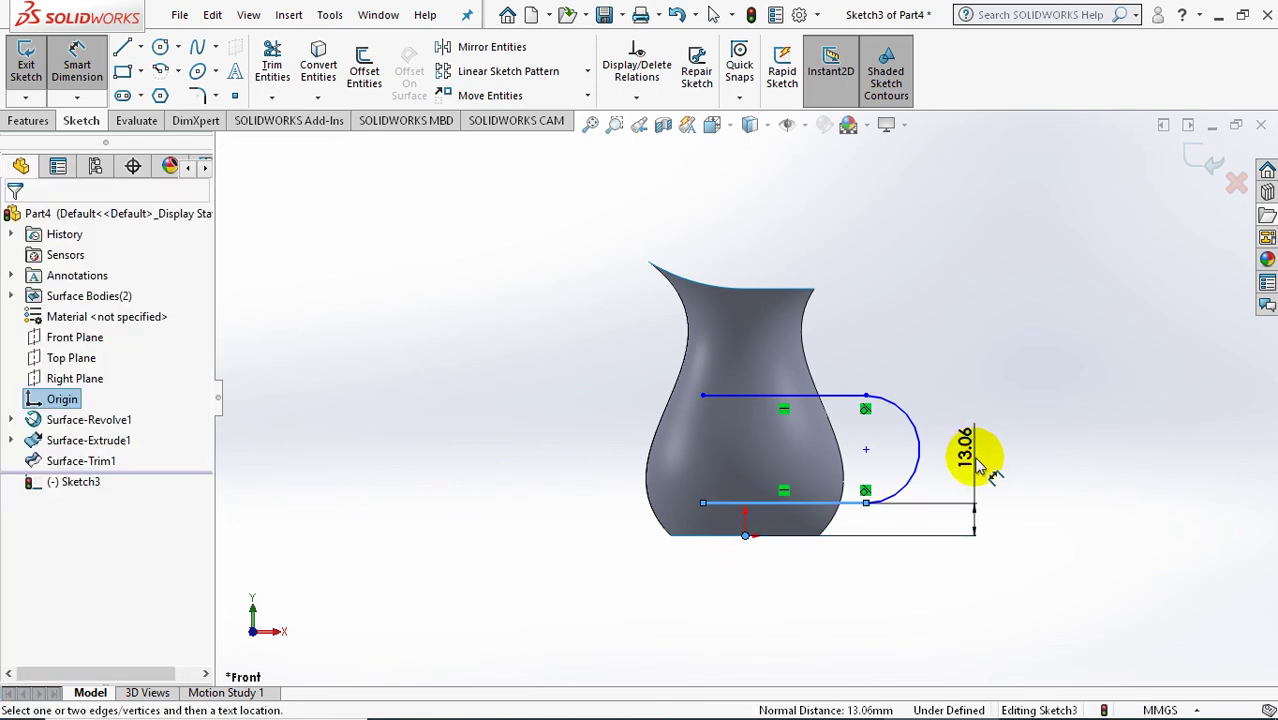
{"action": "left_click", "coordinate": [979, 465]}
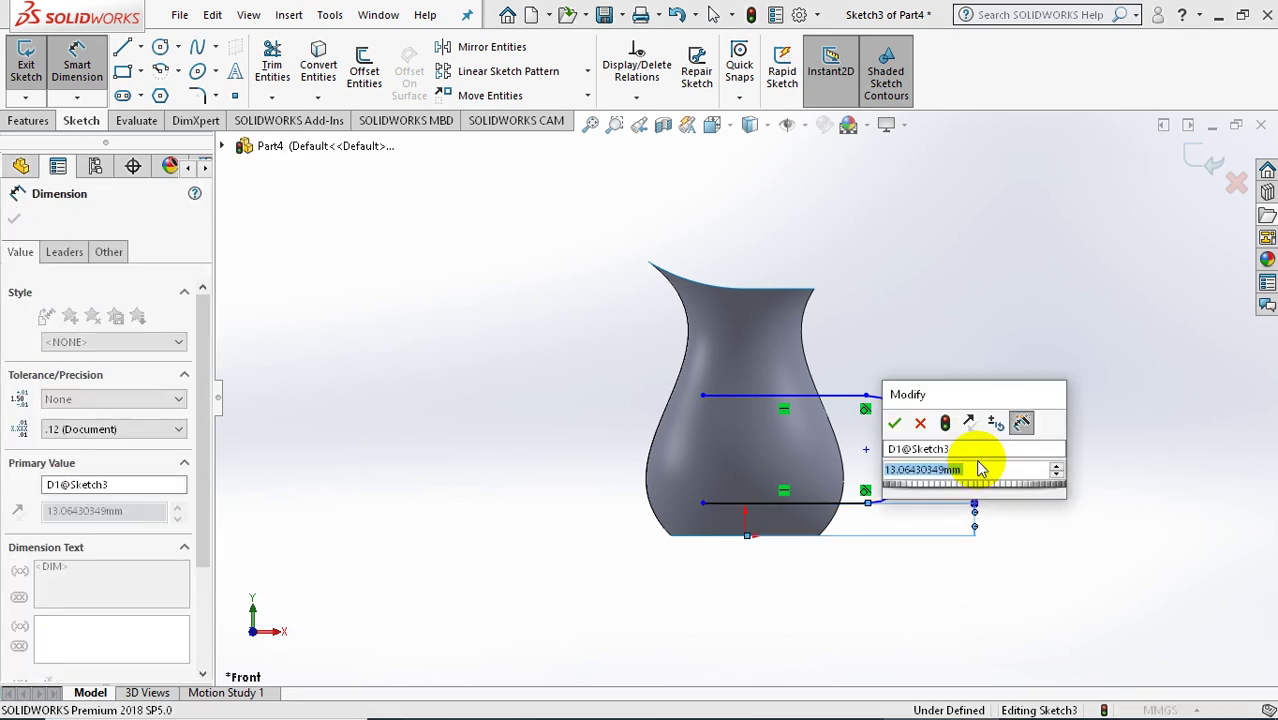
{"action": "type", "text": "25"}
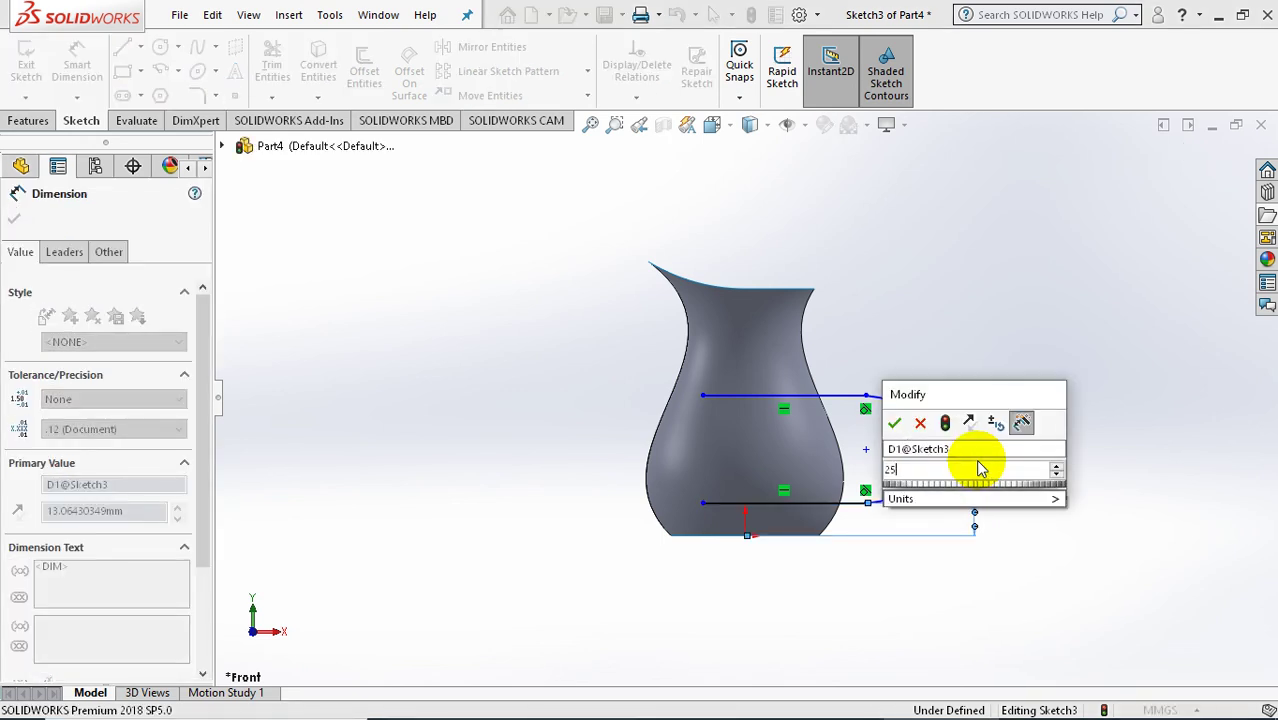
{"action": "key", "text": "Return"}
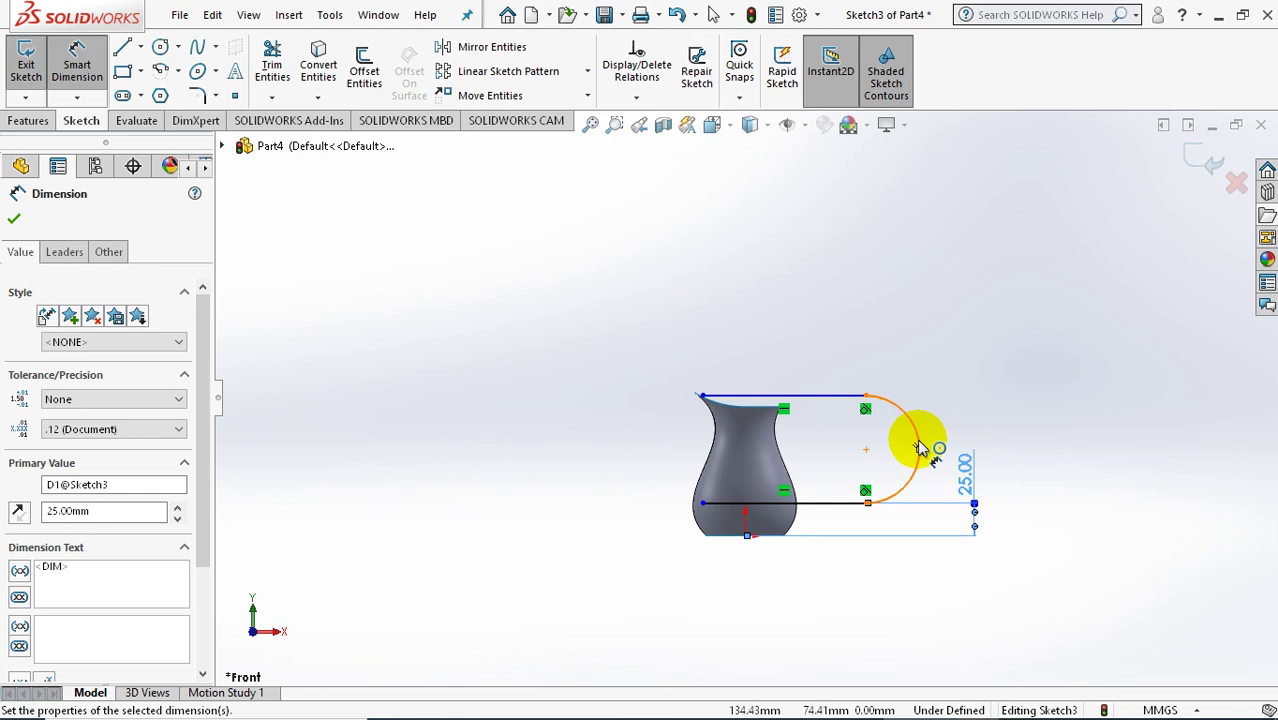
- Set 50 mm spacing between the upper and lower handle lines
{"action": "left_click", "coordinate": [845, 400]}
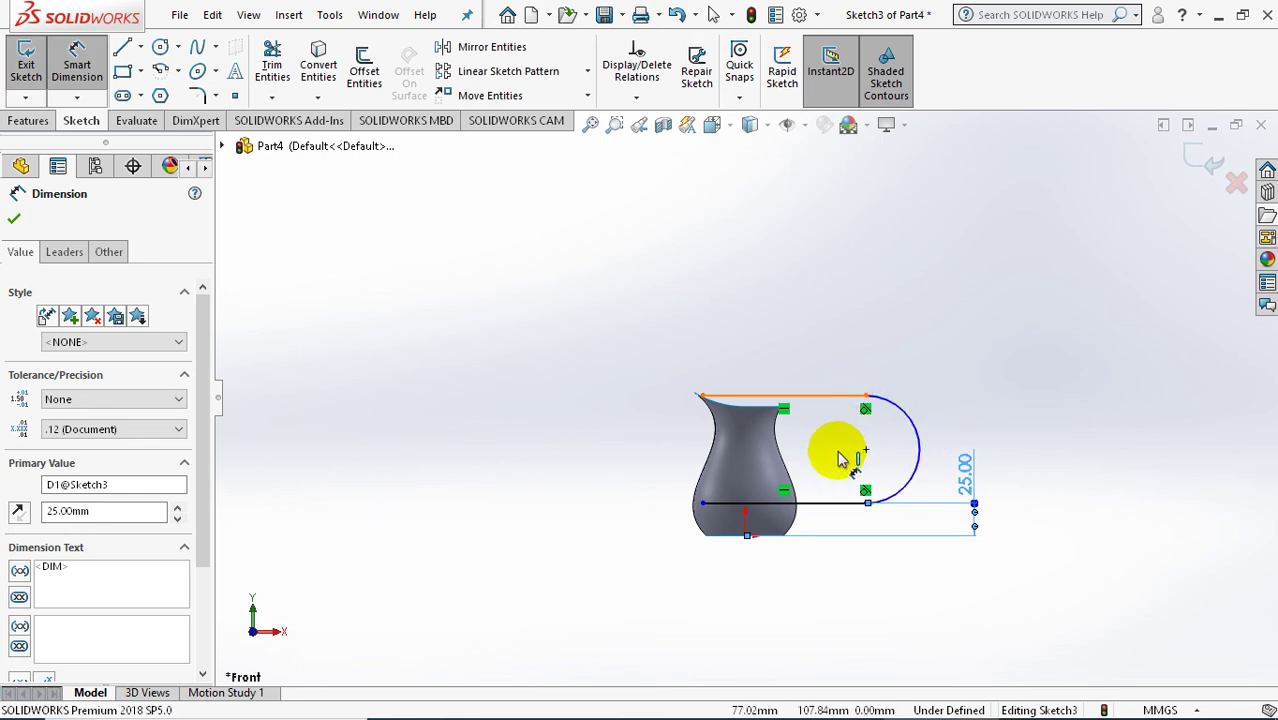
{"action": "left_click", "coordinate": [887, 502]}
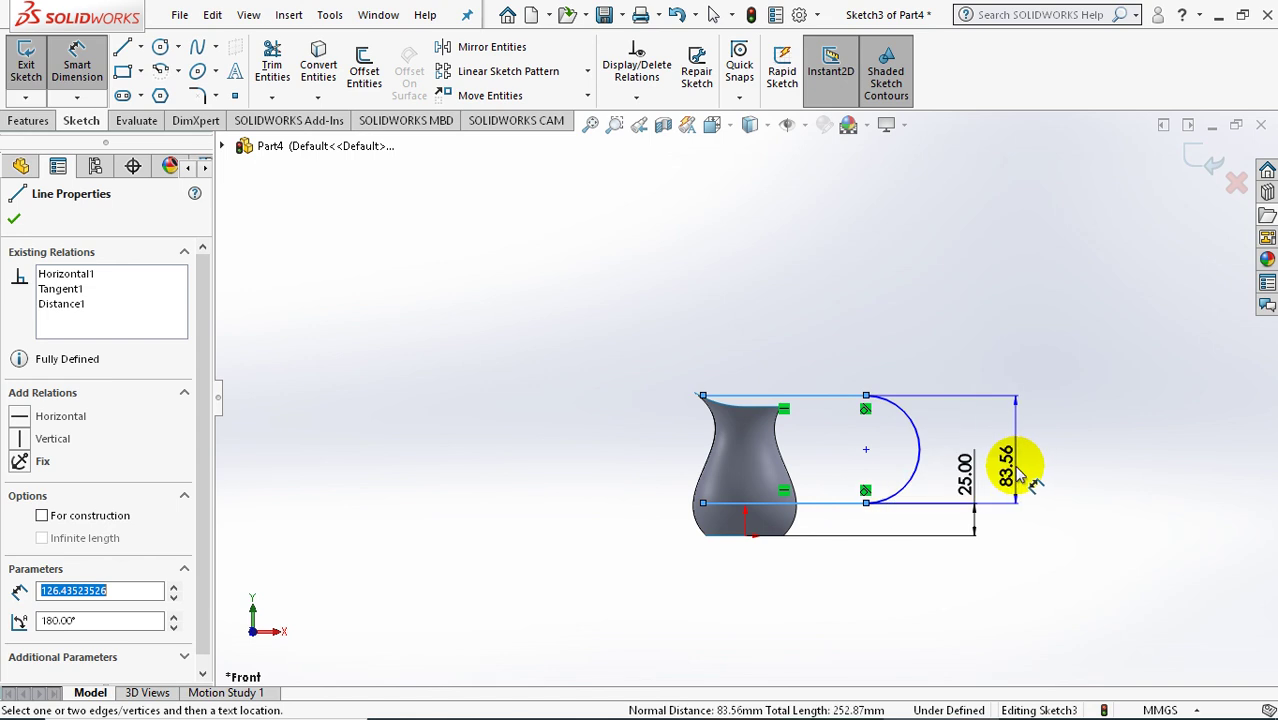
{"action": "left_click", "coordinate": [1033, 470]}
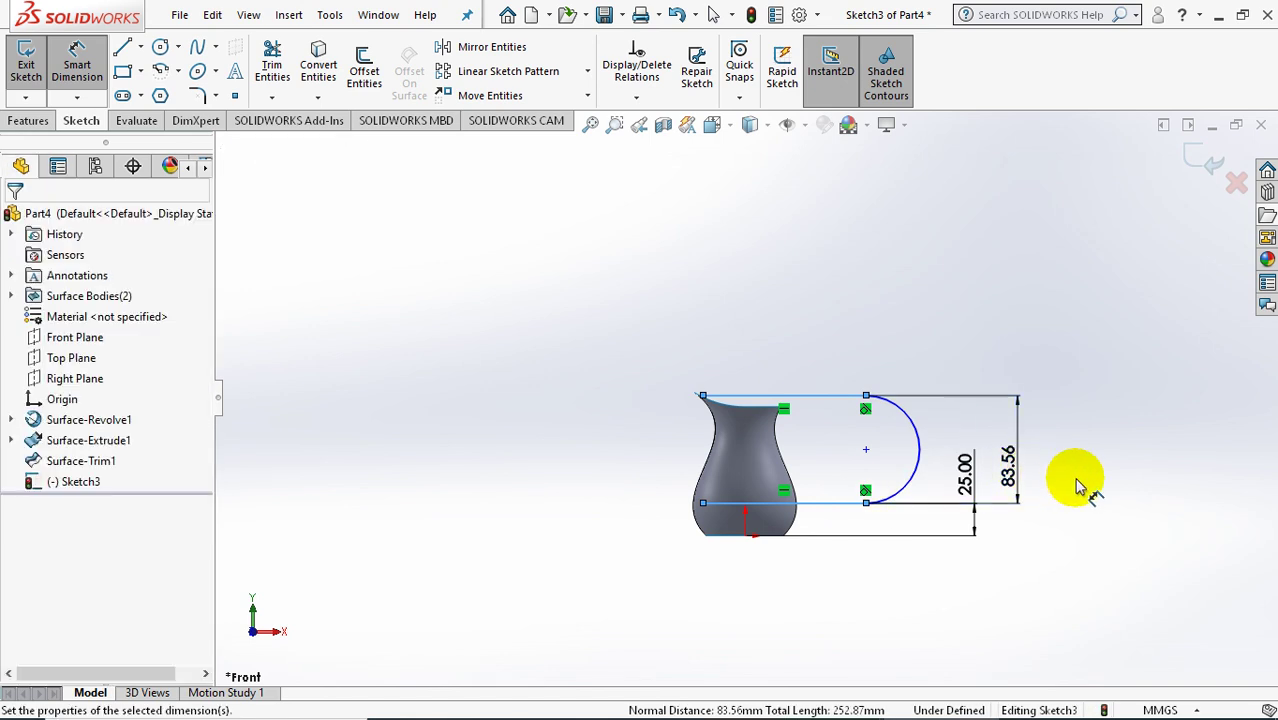
{"action": "type", "text": "50"}
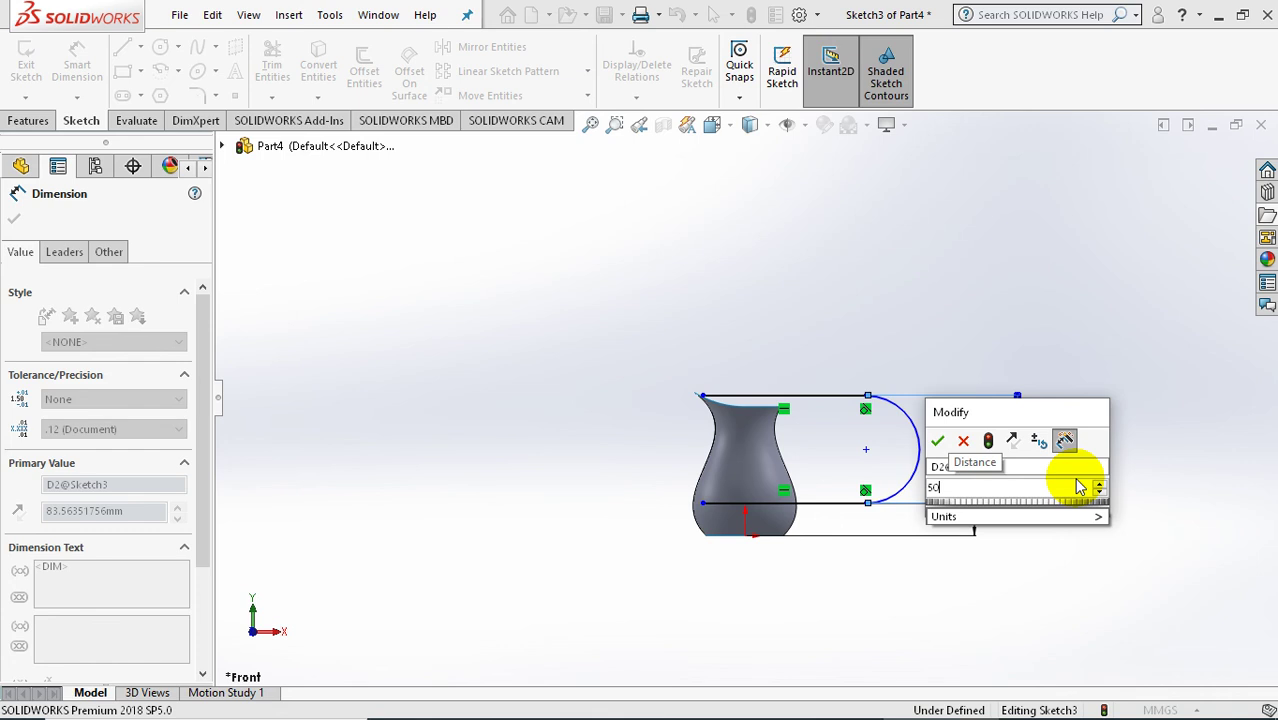
{"action": "key", "text": "Return"}
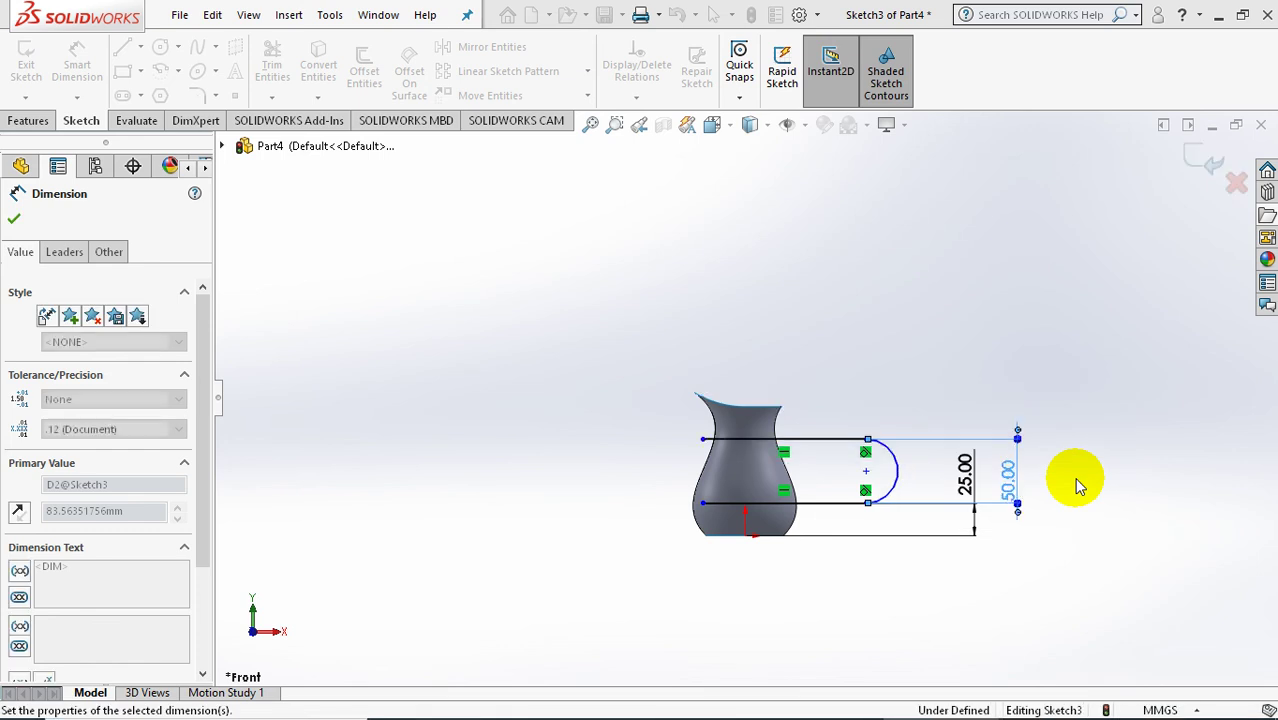
{"action": "left_click", "coordinate": [1078, 485]}
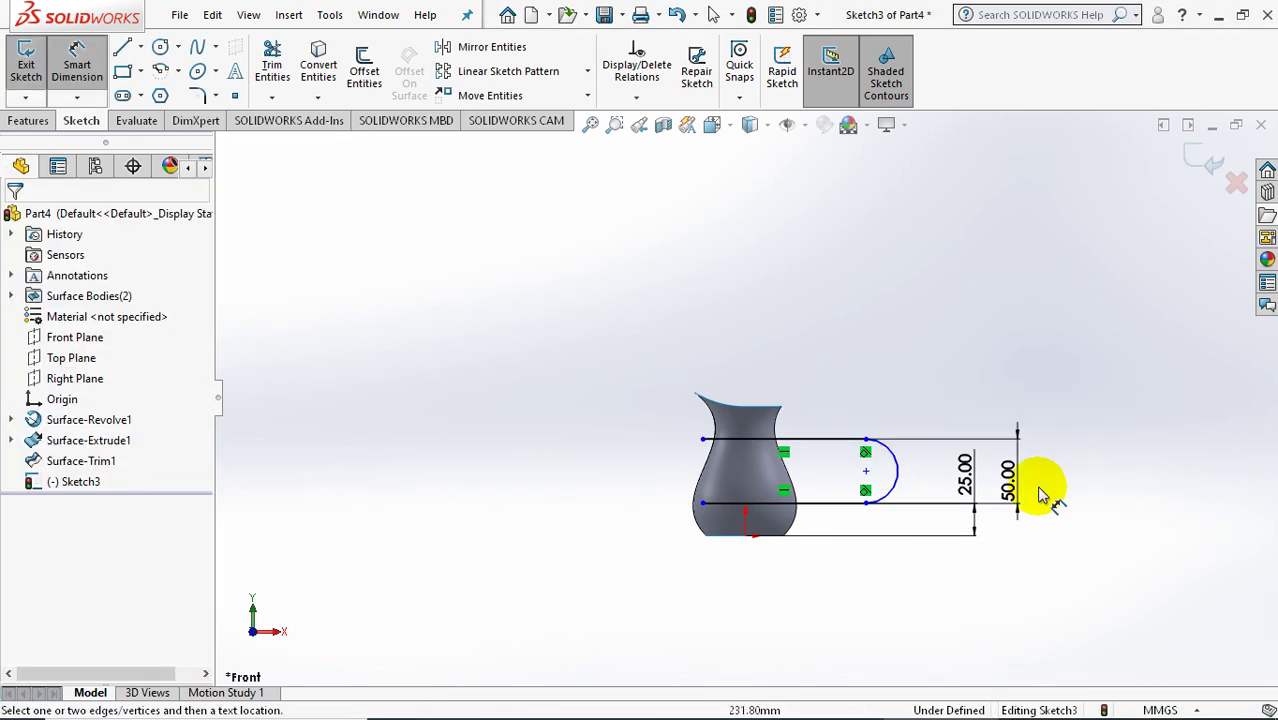
- Dimension the handle arc centre 70 mm horizontally from the origin
{"action": "scroll", "coordinate": [838, 475], "scroll_direction": "down", "scroll_amount": 1}
{"action": "scroll", "coordinate": [838, 475], "scroll_direction": "down", "scroll_amount": 1}
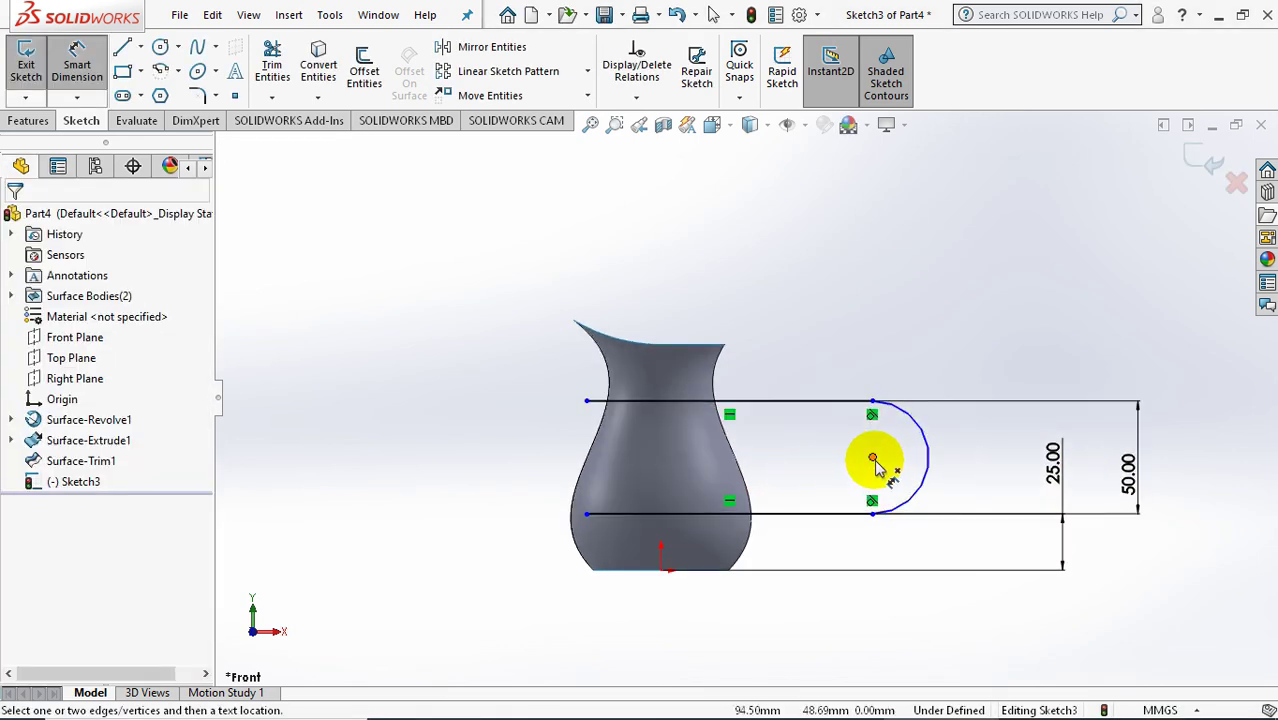
{"action": "left_click", "coordinate": [875, 460]}
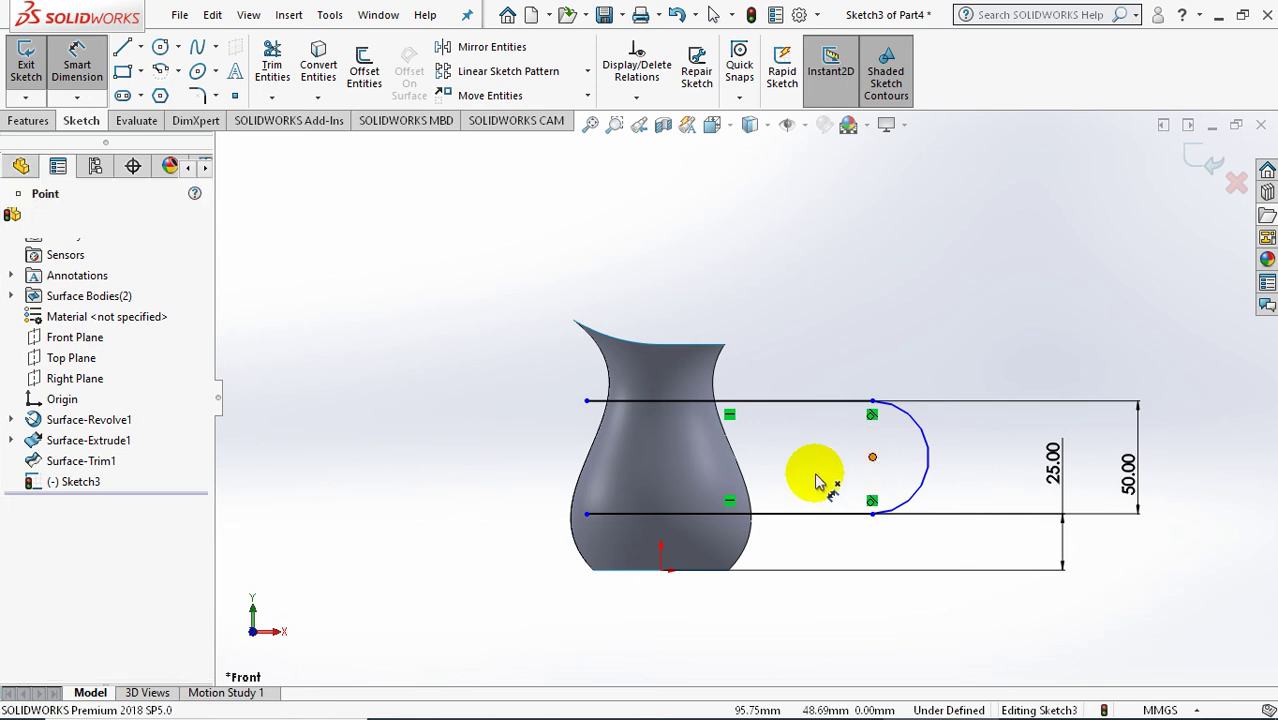
{"action": "left_click", "coordinate": [664, 574]}
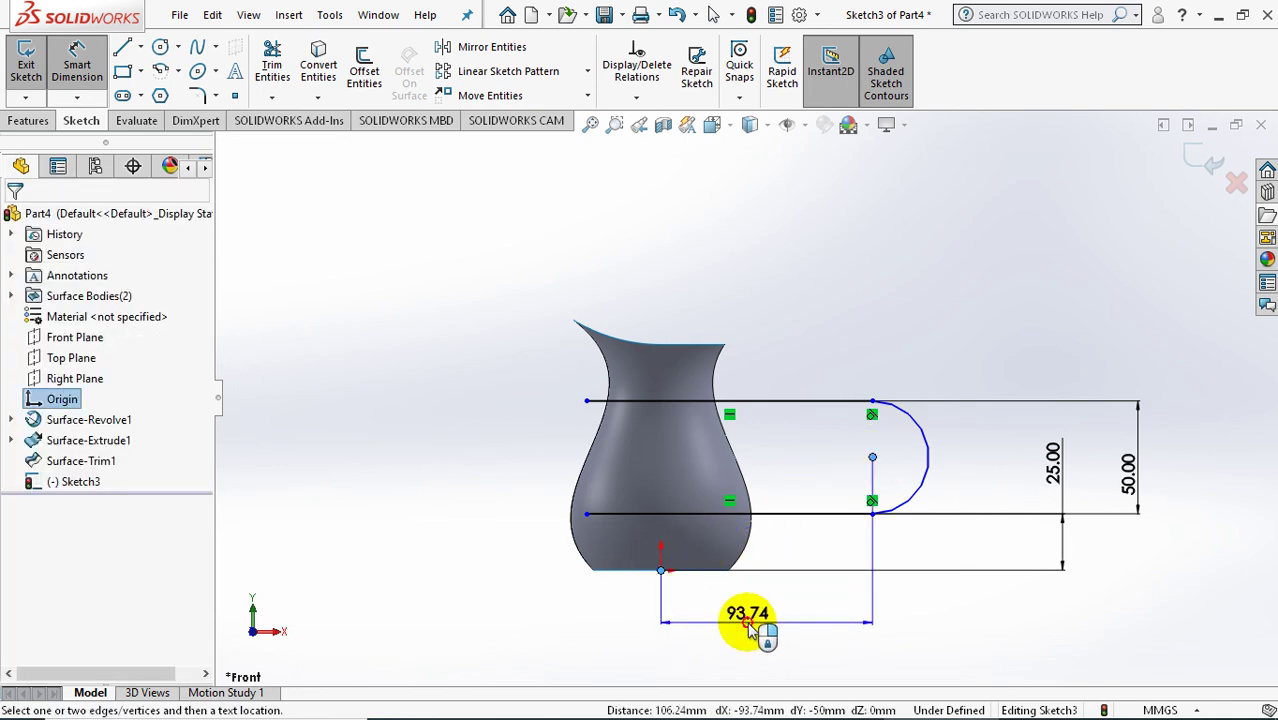
{"action": "left_click", "coordinate": [767, 660]}
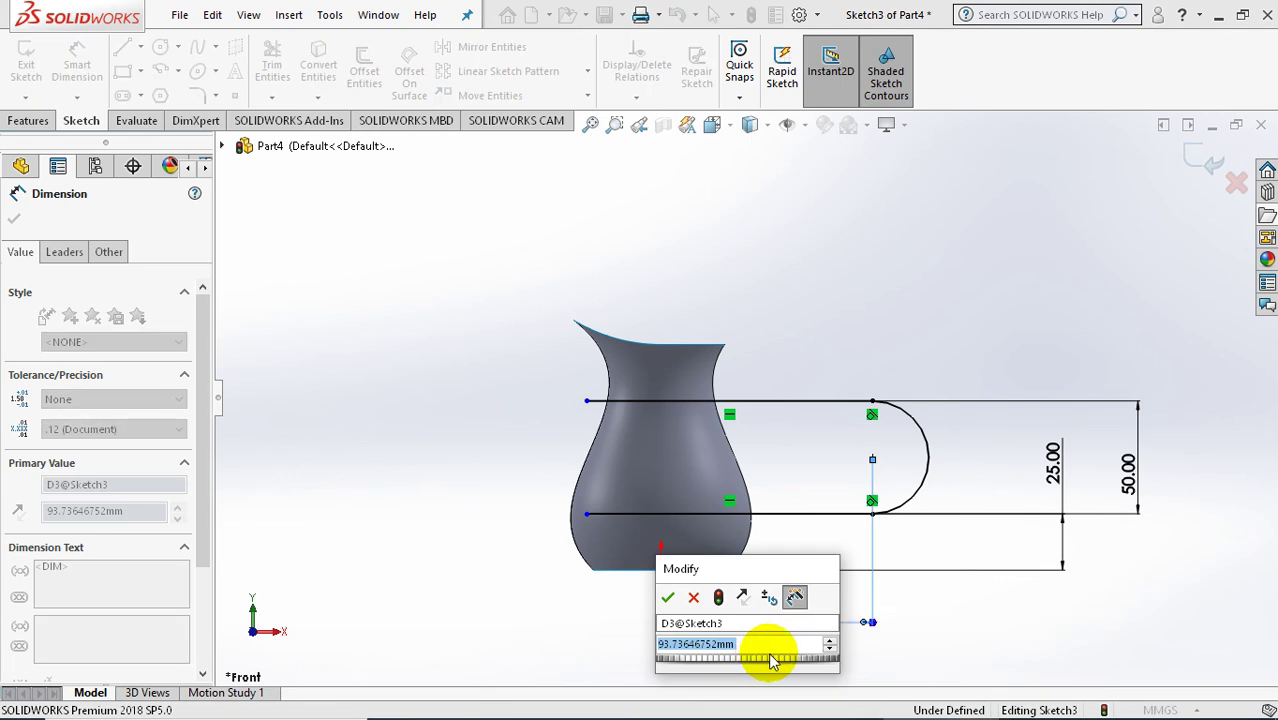
{"action": "type", "text": "70"}
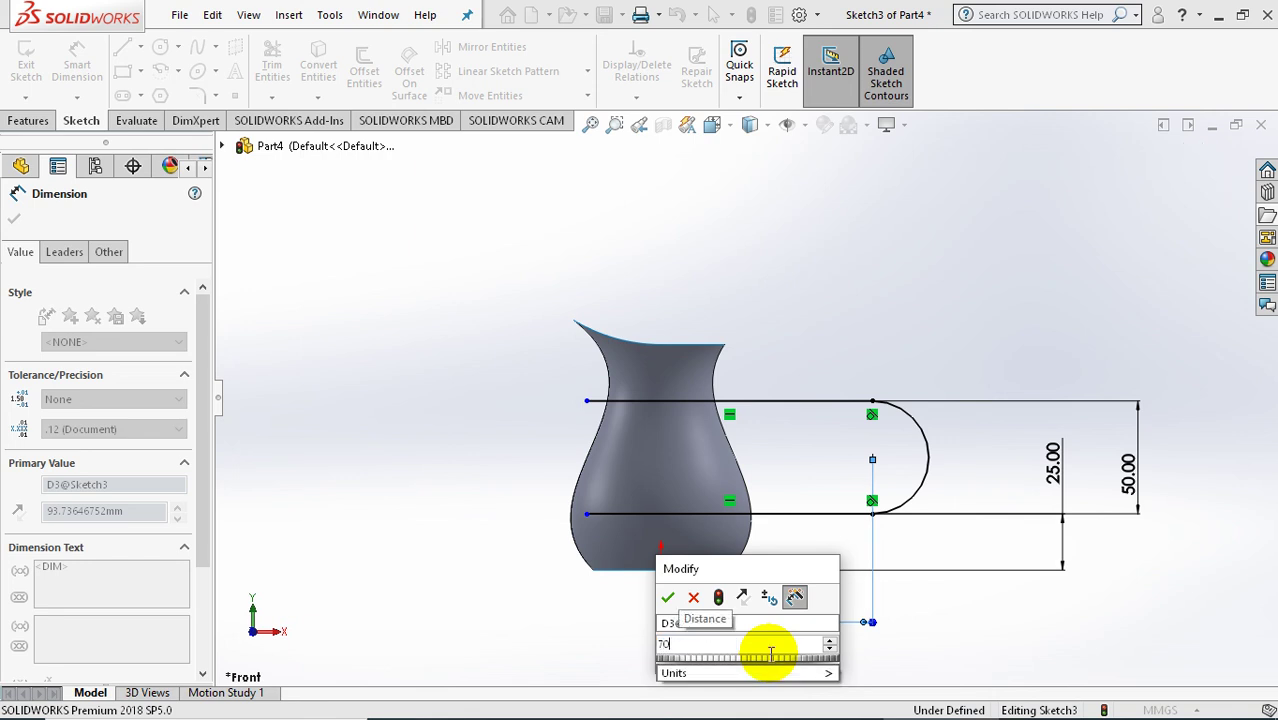
{"action": "key", "text": "Return"}
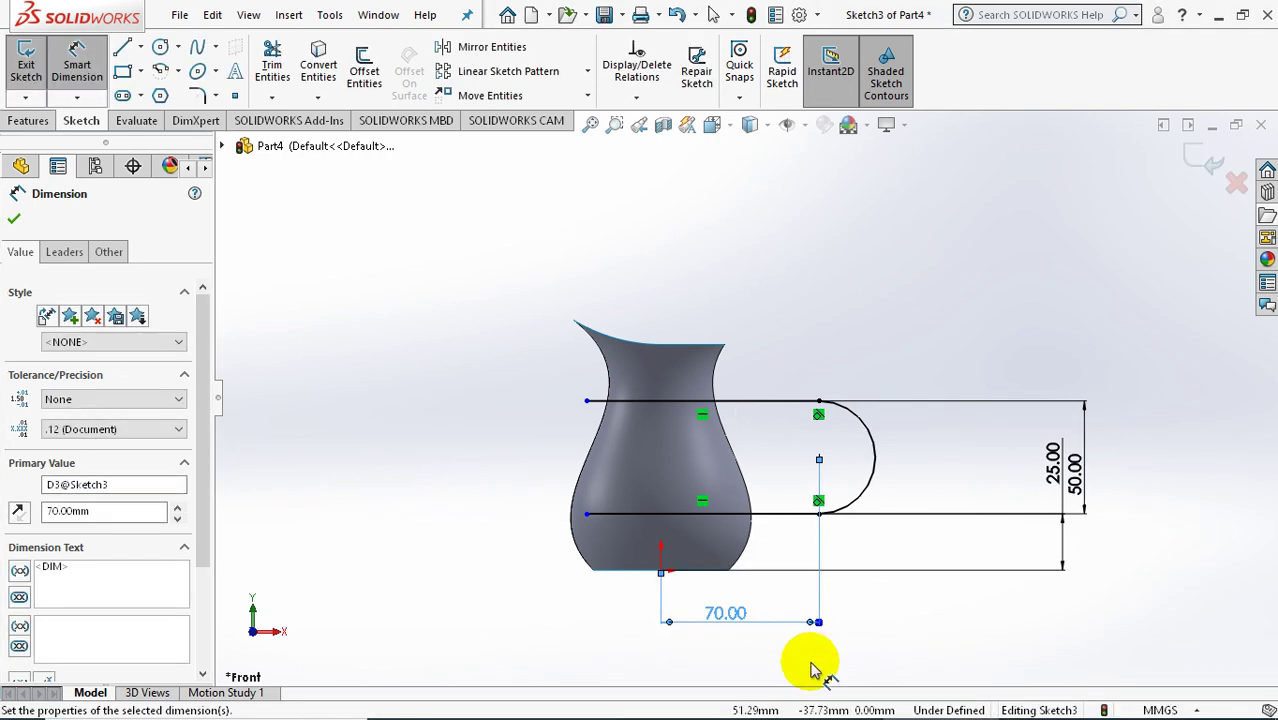
{"action": "left_click", "coordinate": [955, 667]}
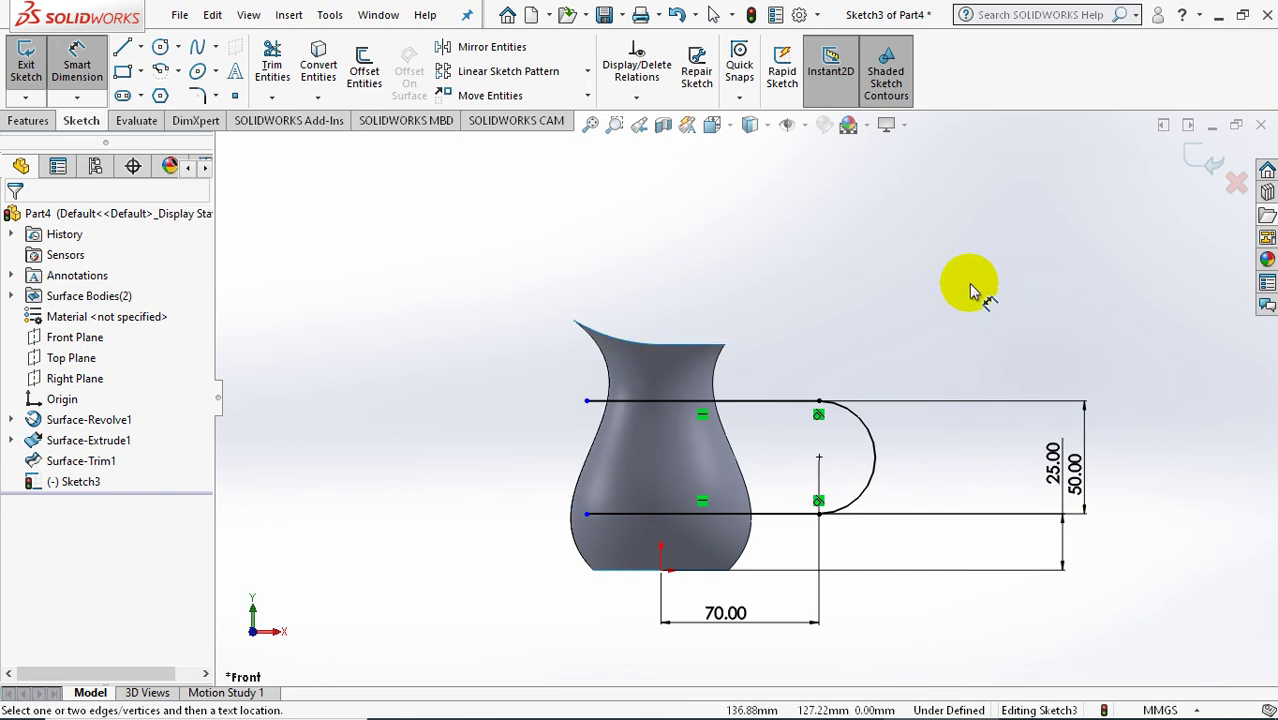
- Drag the top line's endpoint onto the vase side and exit Sketch3
{"action": "left_click", "coordinate": [78, 64]}
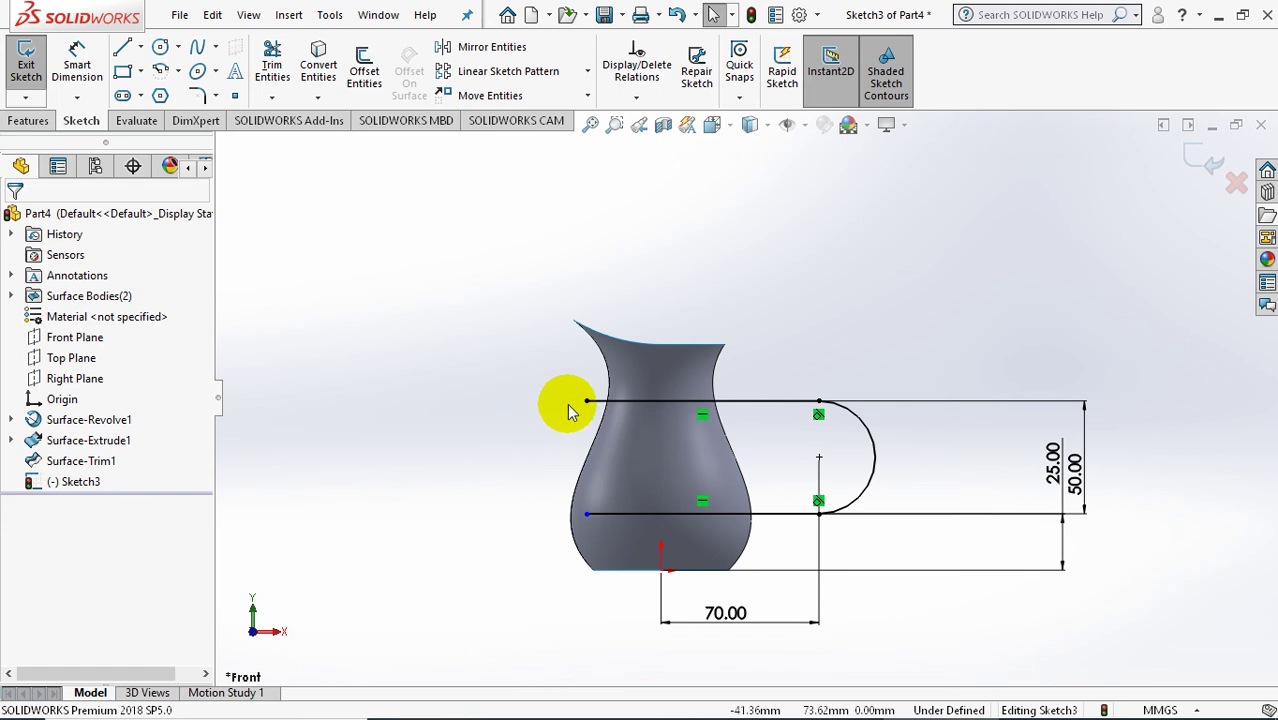
{"action": "left_click_drag", "start_coordinate": [588, 401], "coordinate": [636, 400]}
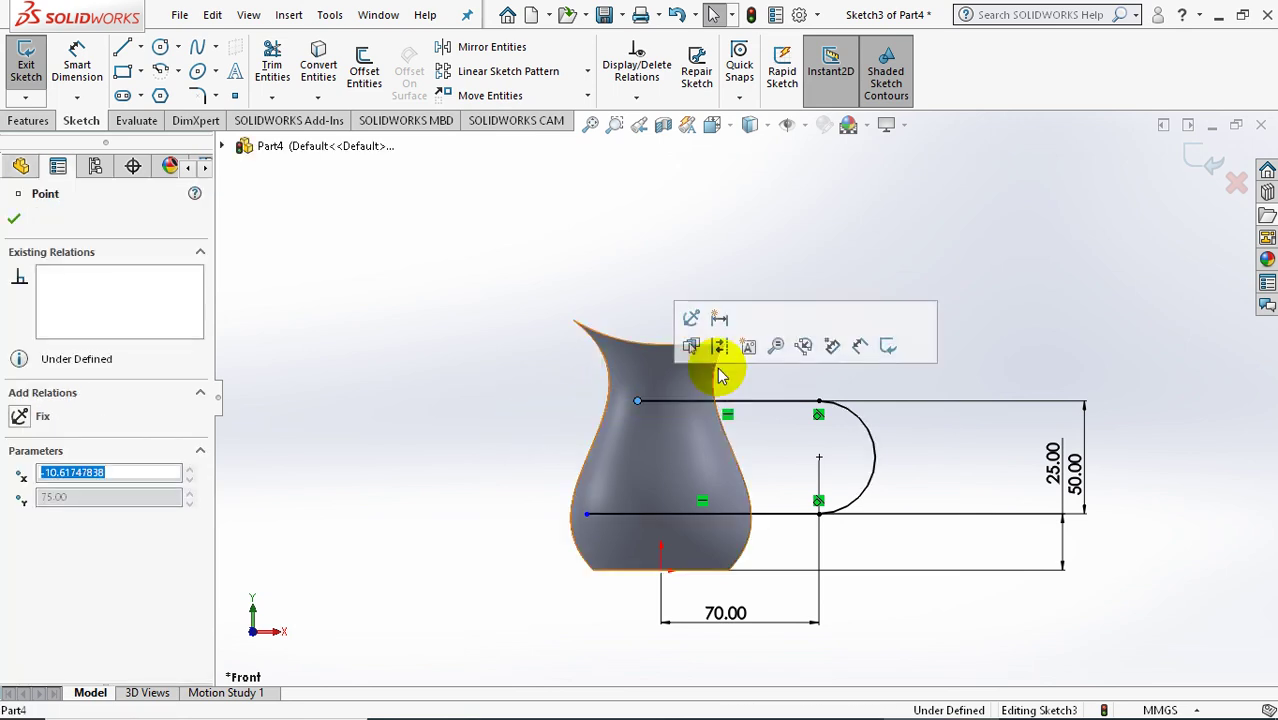
{"action": "left_click", "coordinate": [870, 250]}
{"action": "left_click", "coordinate": [1232, 172]}
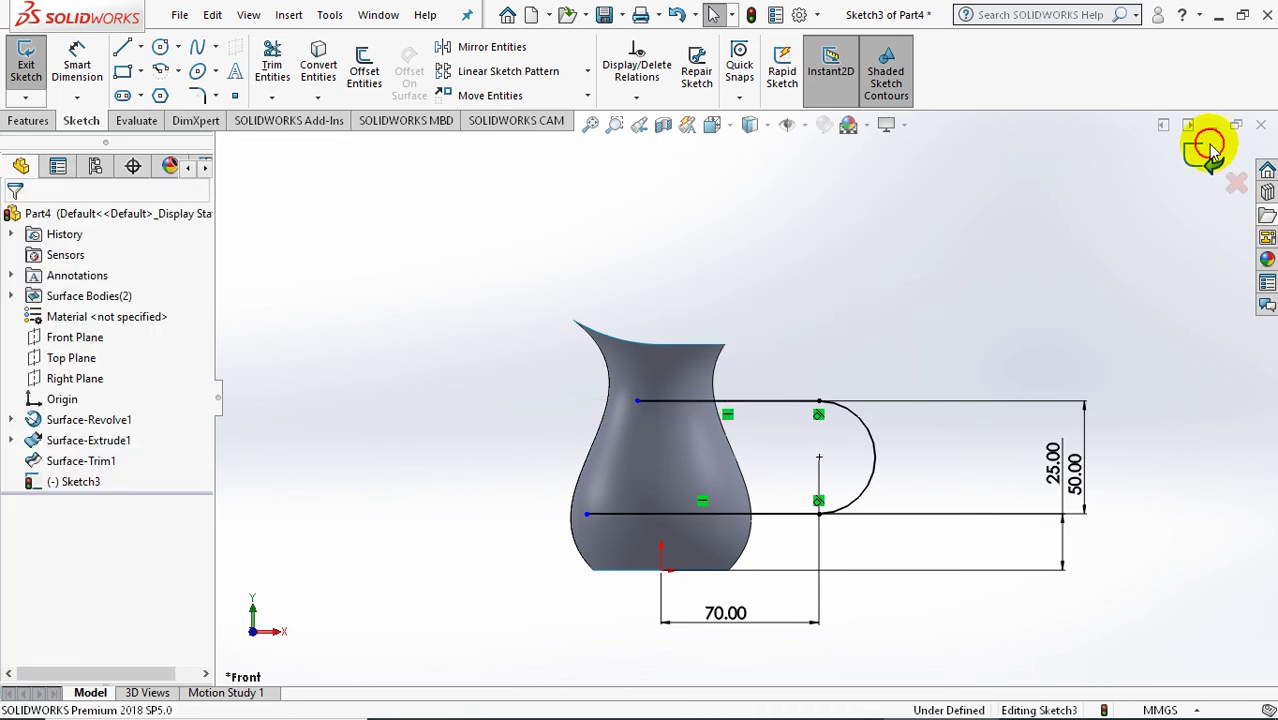
{"action": "mouse_move", "coordinate": [1078, 209]}
{"action": "middle_mouse_down"}
{"action": "mouse_move", "coordinate": [1025, 373]}
{"action": "mouse_move", "coordinate": [1003, 385]}
{"action": "mouse_move", "coordinate": [837, 378]}
{"action": "middle_mouse_up"}
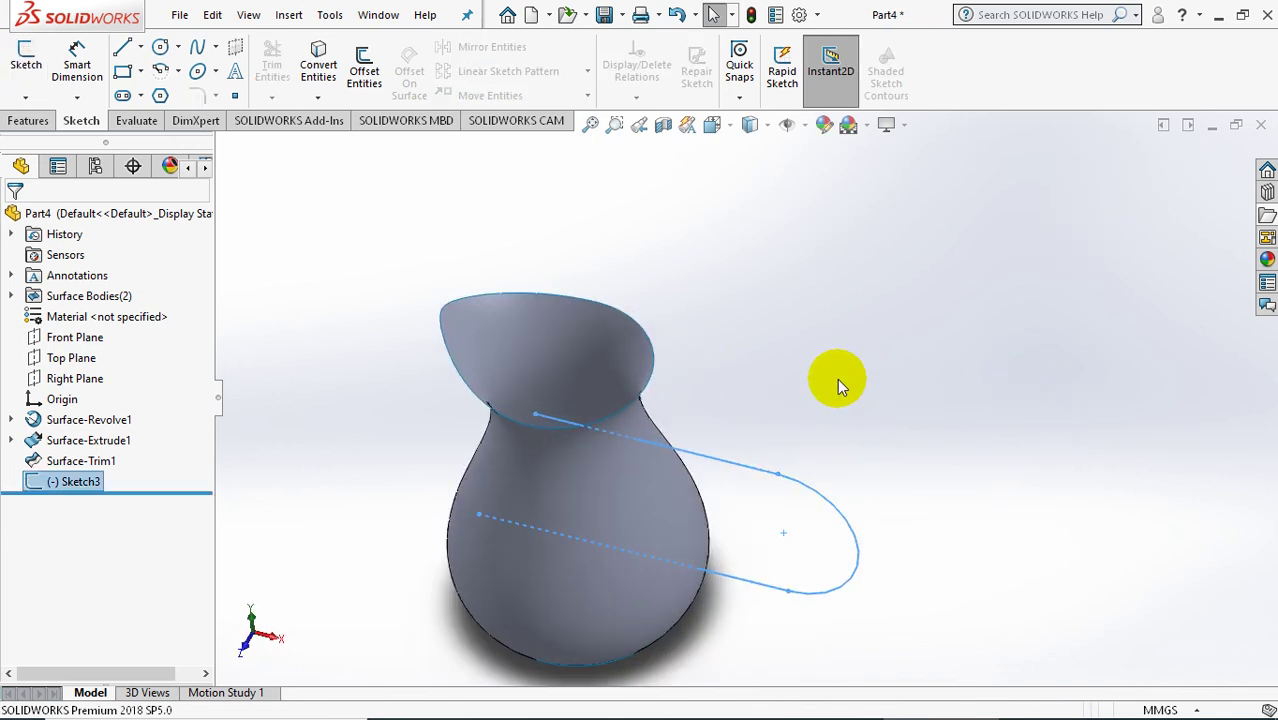
- Create a surface sweep with a 10 mm circular profile along Sketch3 for the handle tube
{"action": "left_click", "coordinate": [788, 368]}
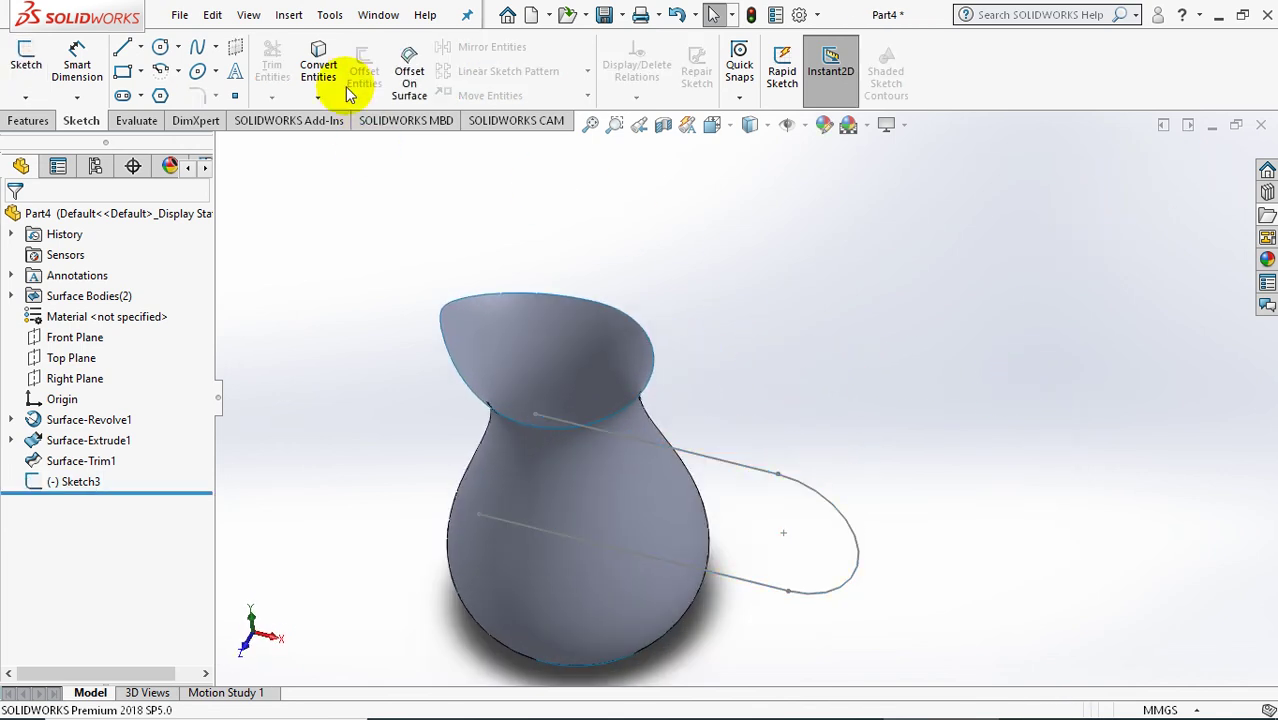
{"action": "left_click", "coordinate": [289, 14]}
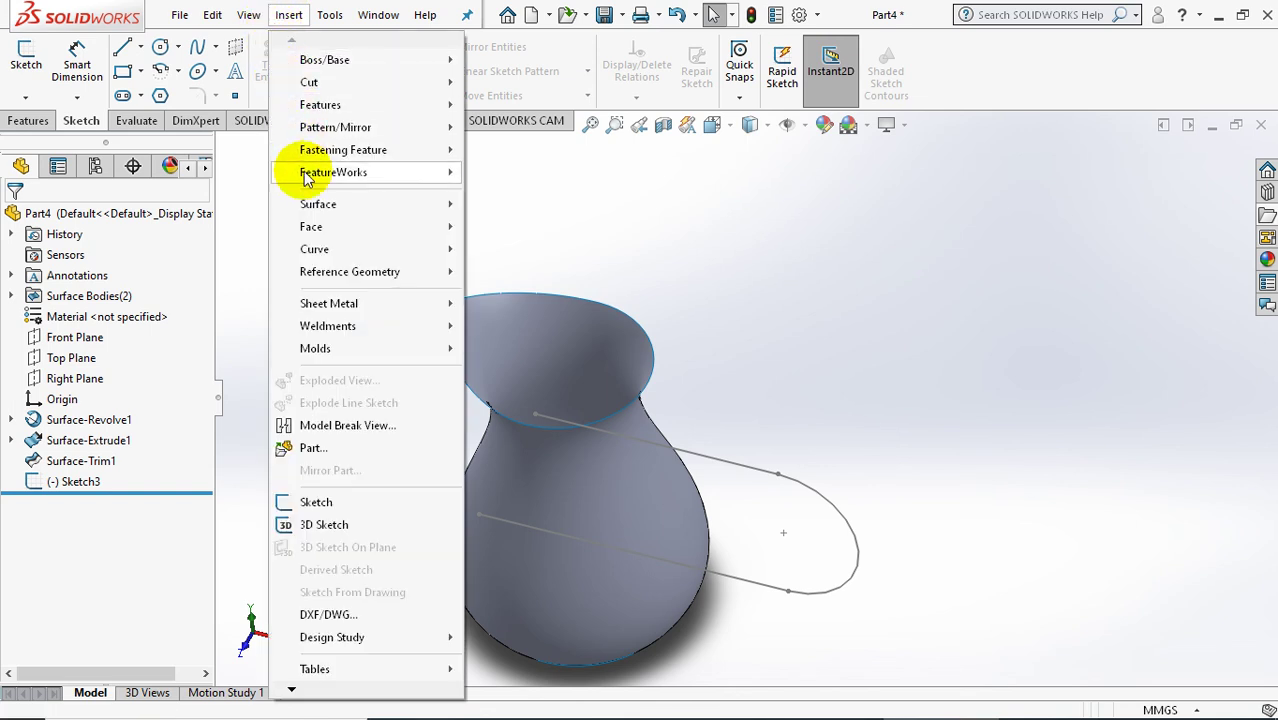
{"action": "mouse_move", "coordinate": [318, 204]}
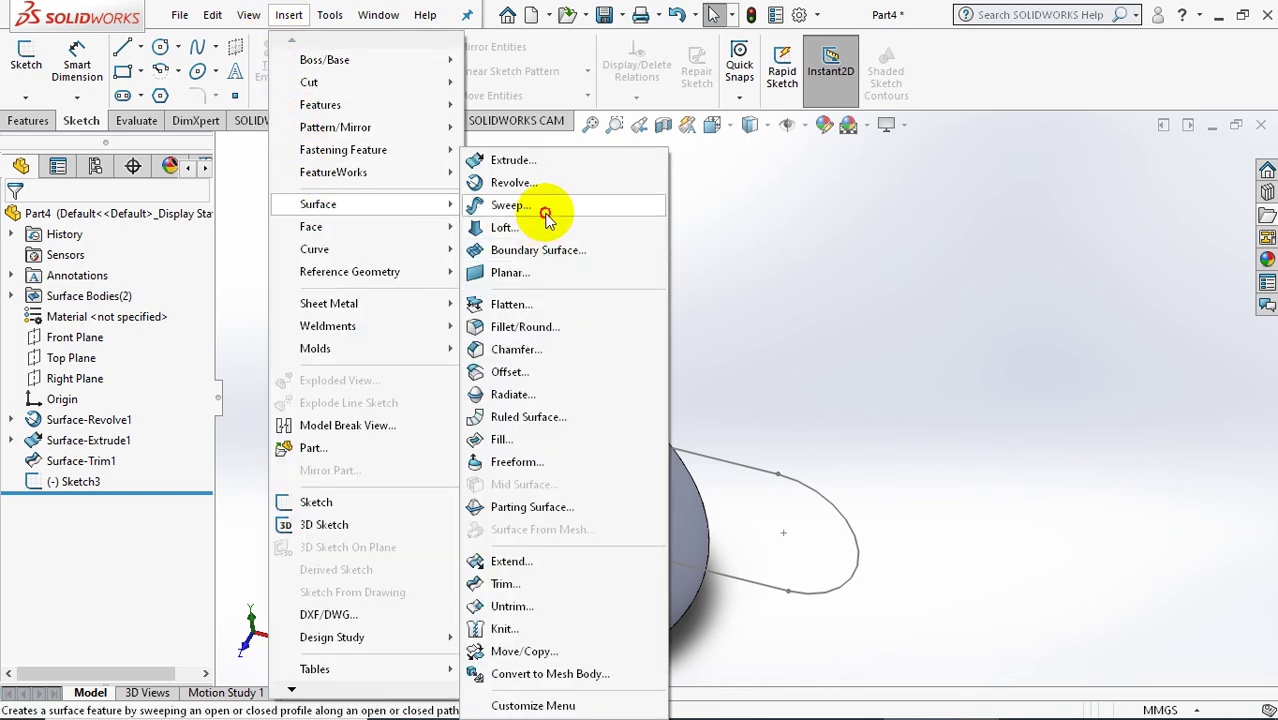
{"action": "left_click", "coordinate": [547, 218]}
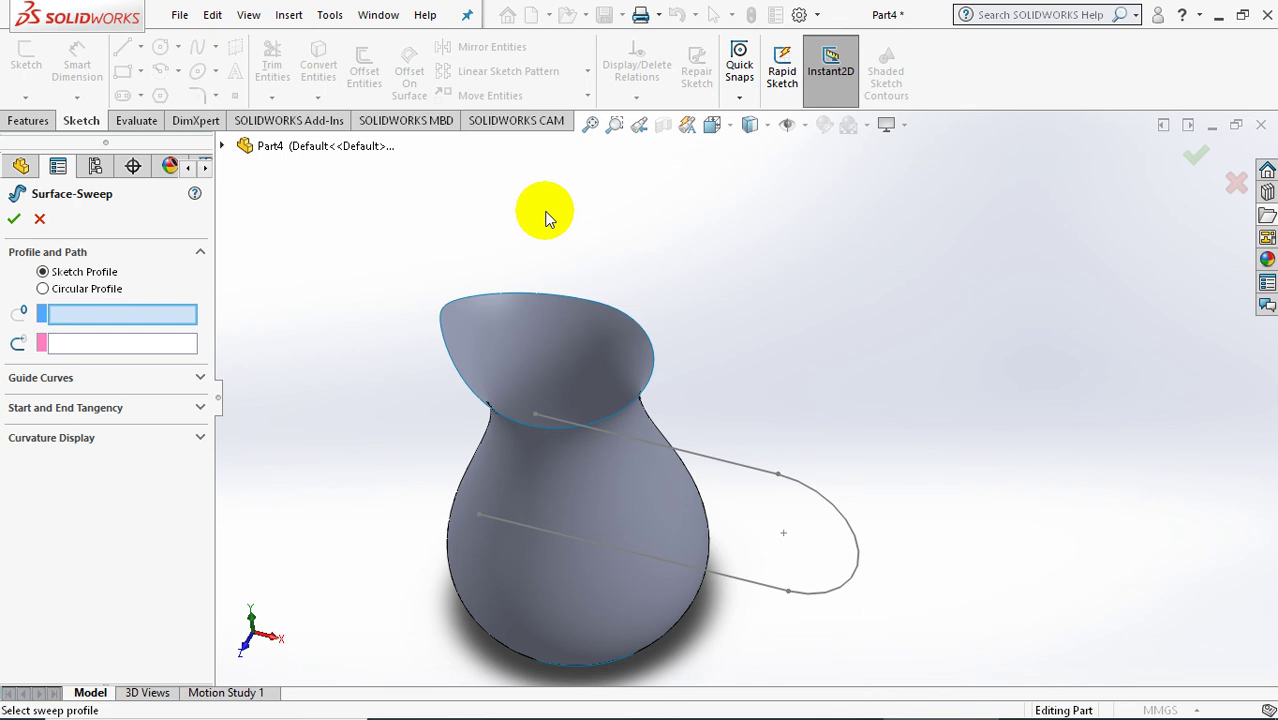
{"action": "left_click", "coordinate": [79, 291]}
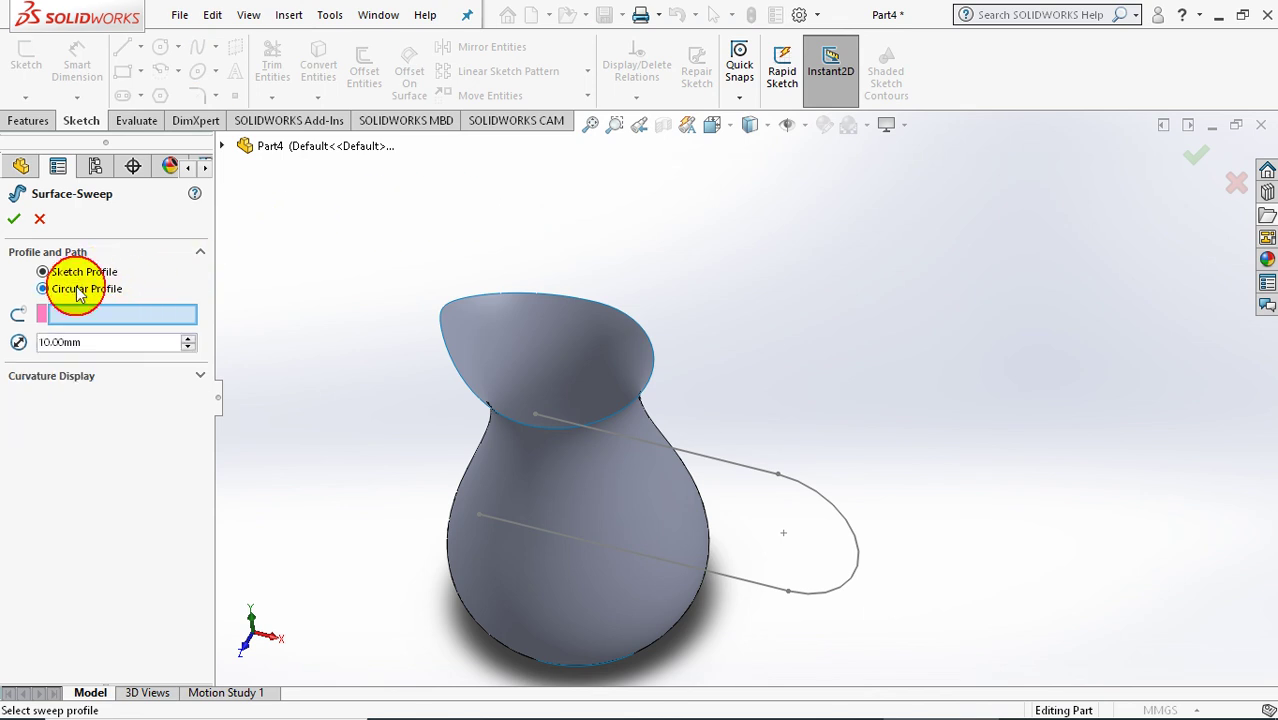
{"action": "left_click", "coordinate": [716, 462]}
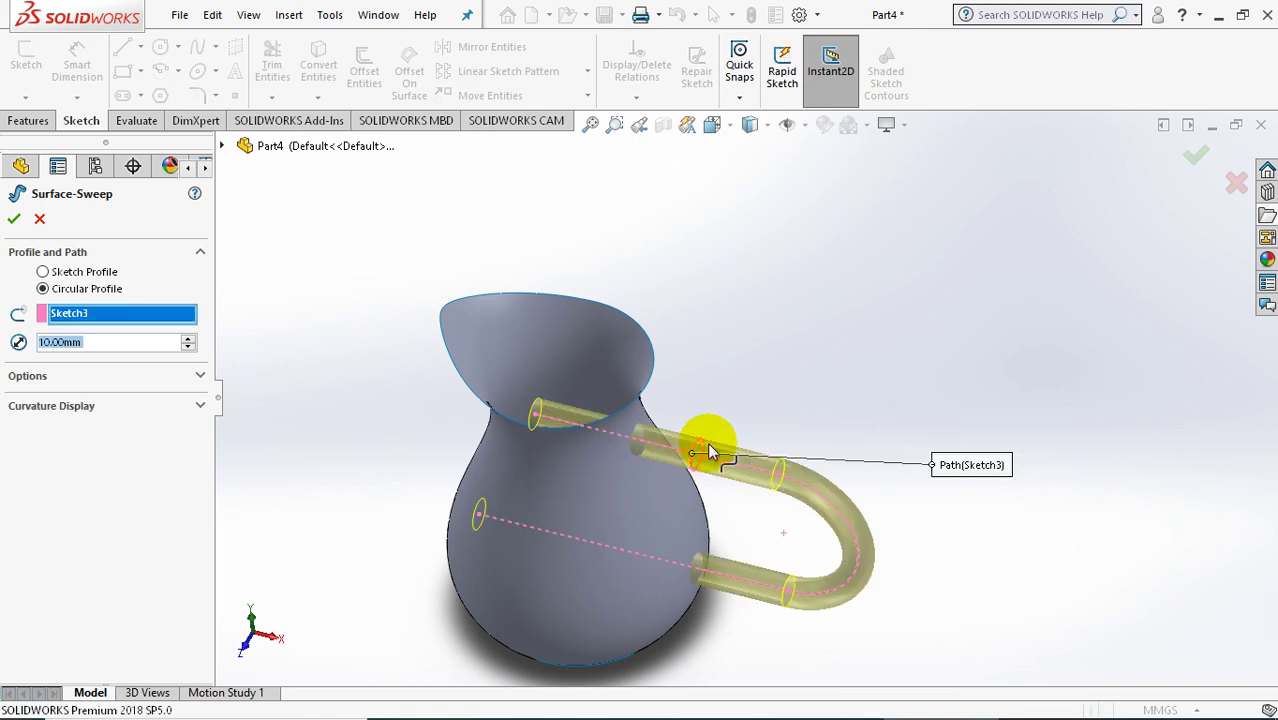
{"action": "left_click", "coordinate": [12, 219]}
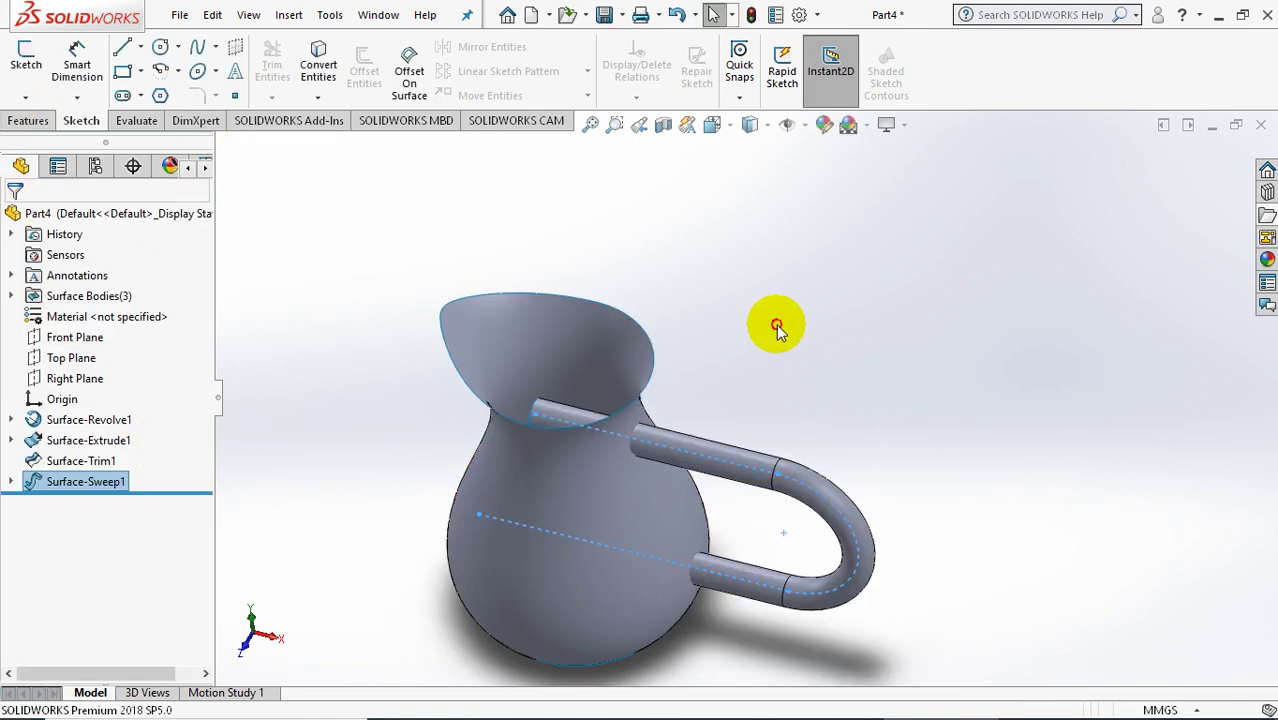
- Trim the handle tube using the trimmed pitcher body as the tool, keeping the outer handle portion
{"action": "left_click", "coordinate": [288, 14]}
{"action": "mouse_move", "coordinate": [318, 204]}
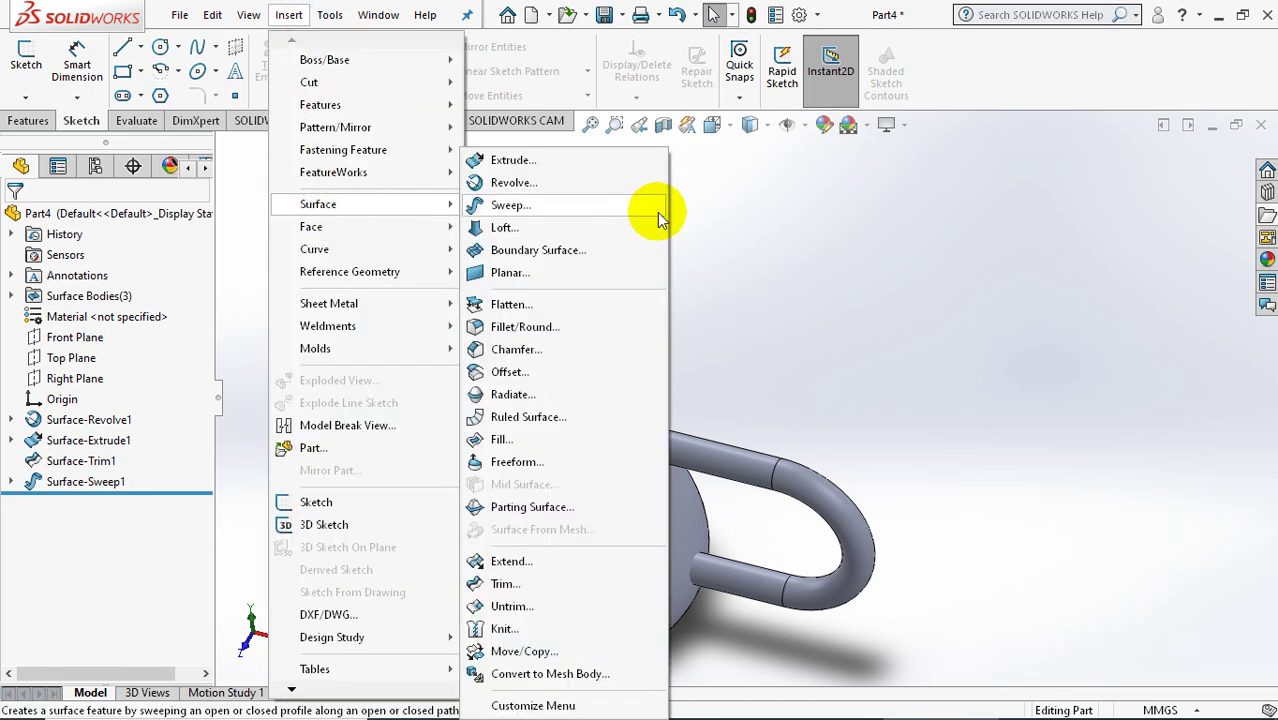
{"action": "left_click", "coordinate": [551, 585]}
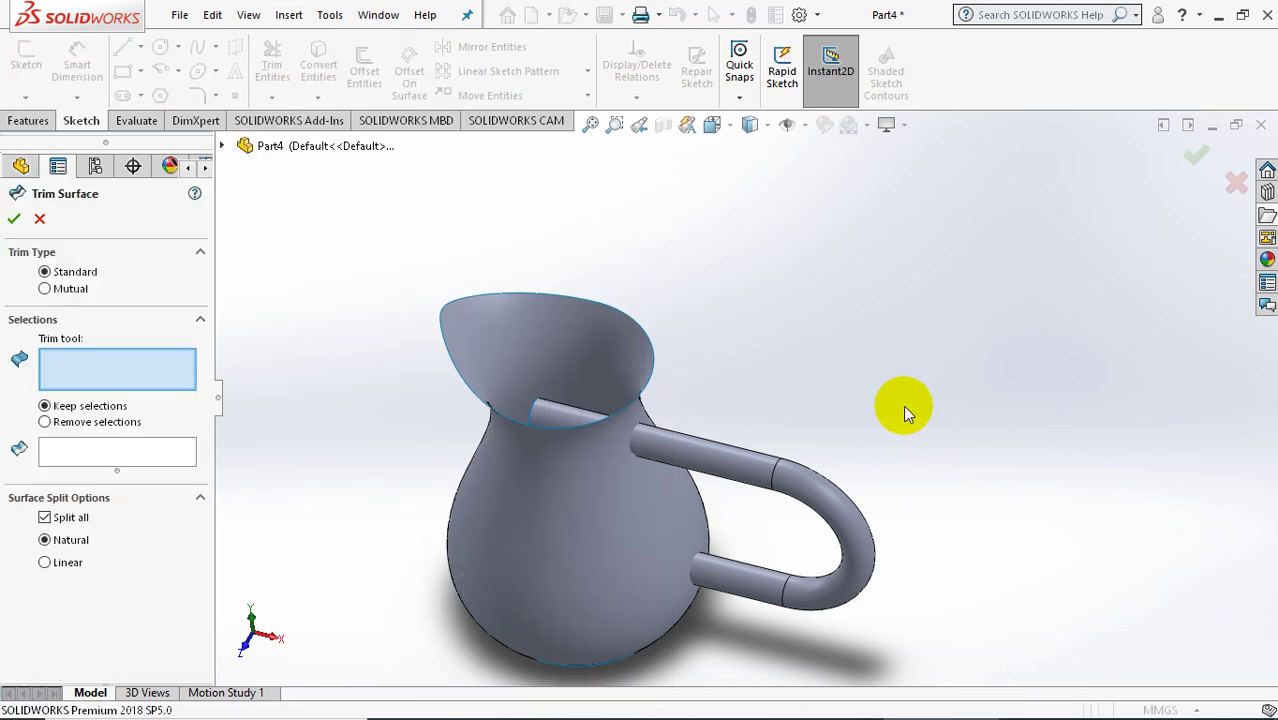
{"action": "left_click", "coordinate": [589, 508]}
{"action": "left_click", "coordinate": [807, 508]}
{"action": "left_click", "coordinate": [15, 220]}
{"action": "mouse_move", "coordinate": [369, 279]}
{"action": "middle_mouse_down"}
{"action": "mouse_move", "coordinate": [414, 348]}
{"action": "mouse_move", "coordinate": [414, 379]}
{"action": "mouse_move", "coordinate": [383, 293]}
{"action": "middle_mouse_up"}
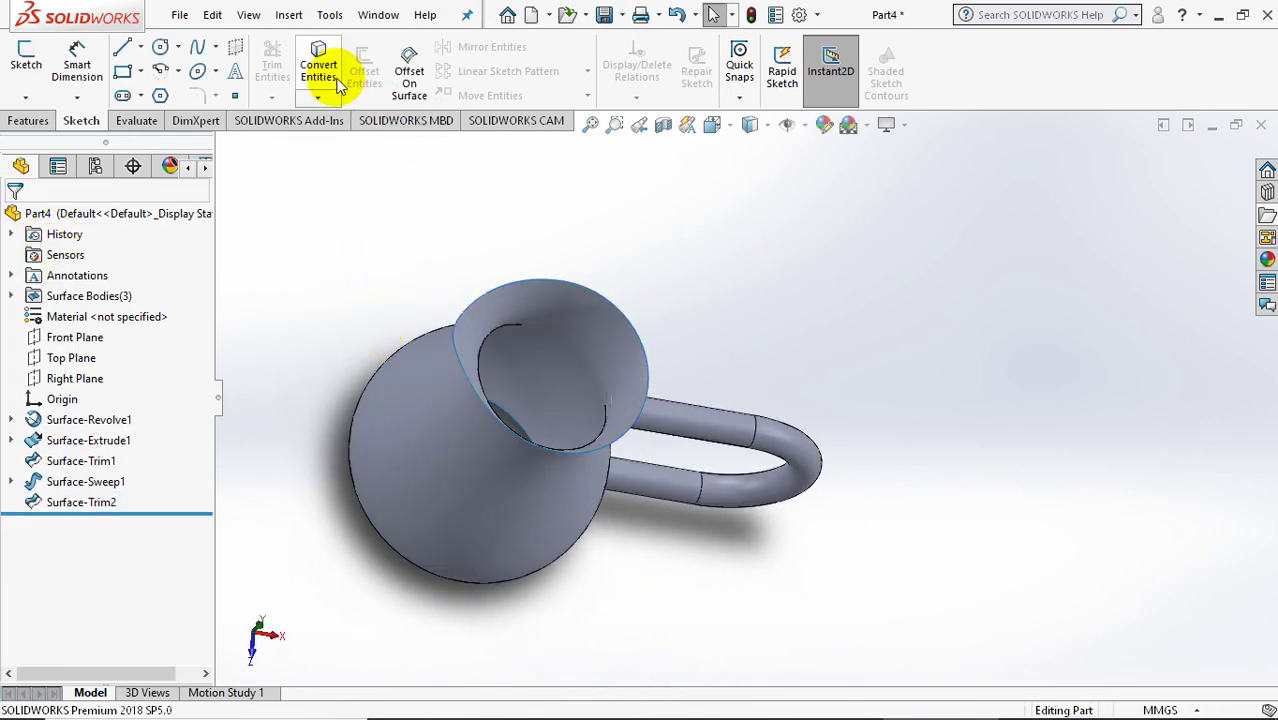
- Trim the pitcher body using the handle tube as the tool, keeping the body with two openings
{"action": "left_click", "coordinate": [292, 16]}
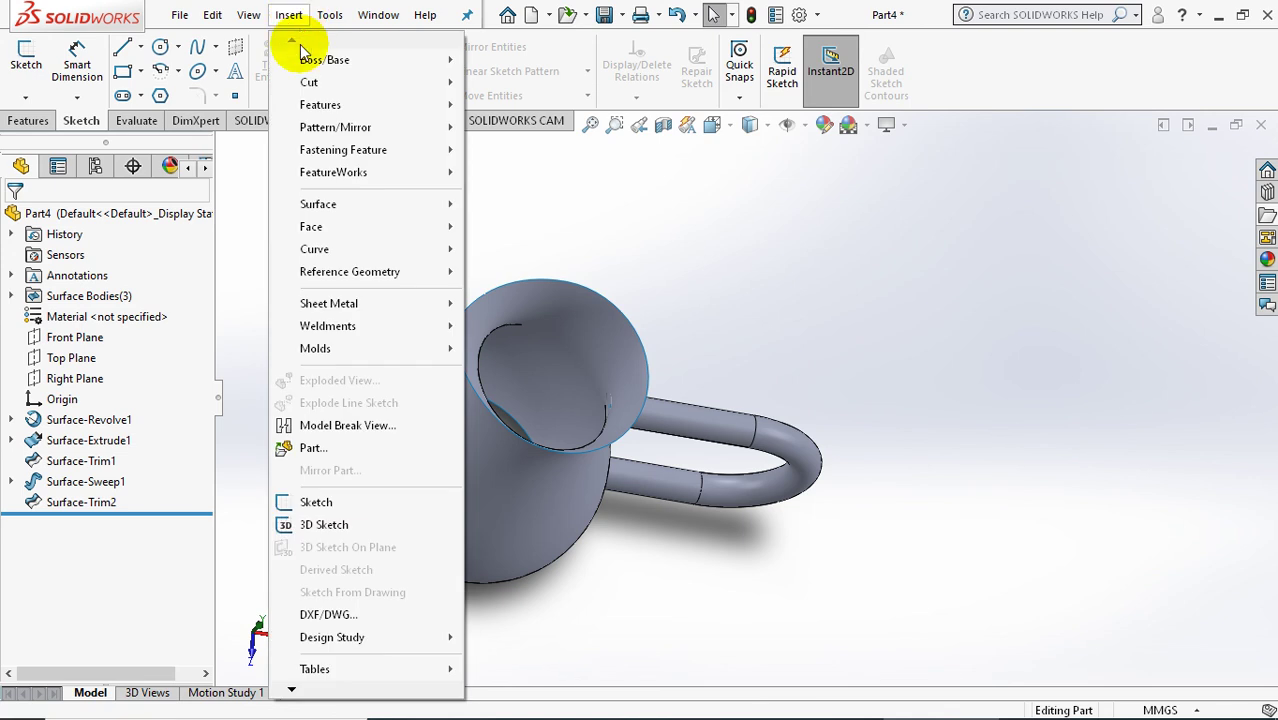
{"action": "mouse_move", "coordinate": [318, 204]}
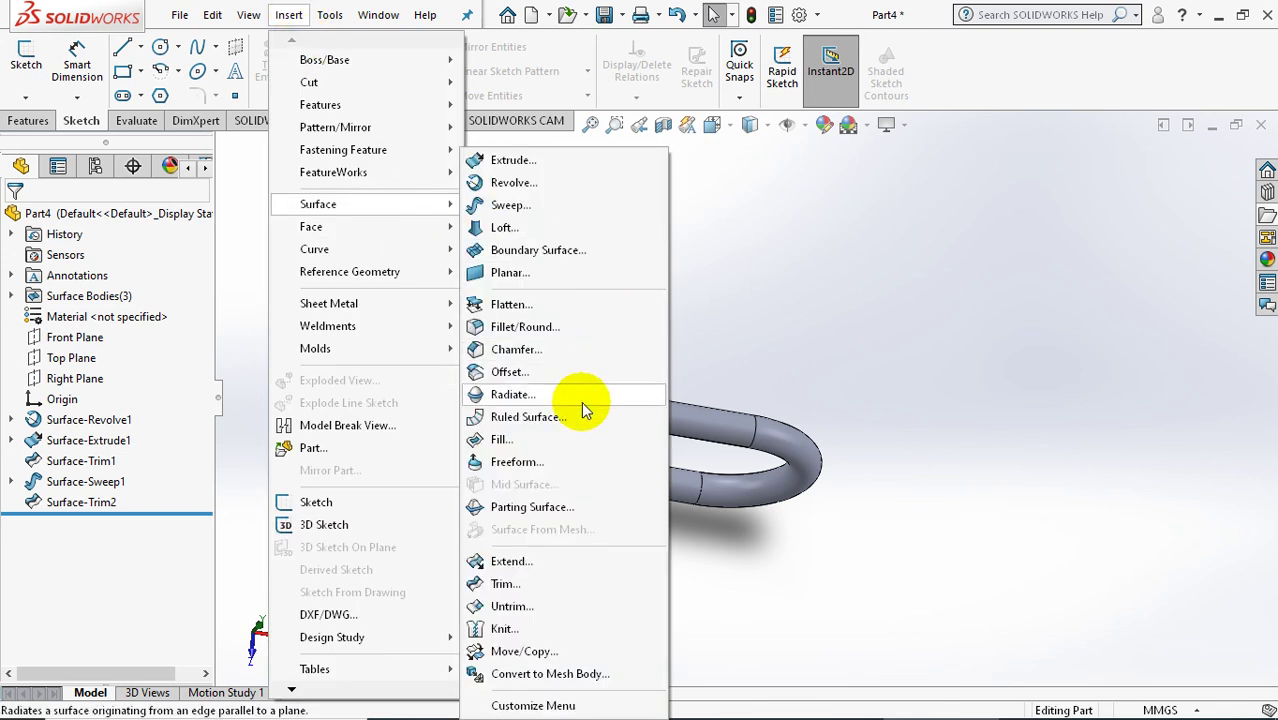
{"action": "left_click", "coordinate": [548, 584]}
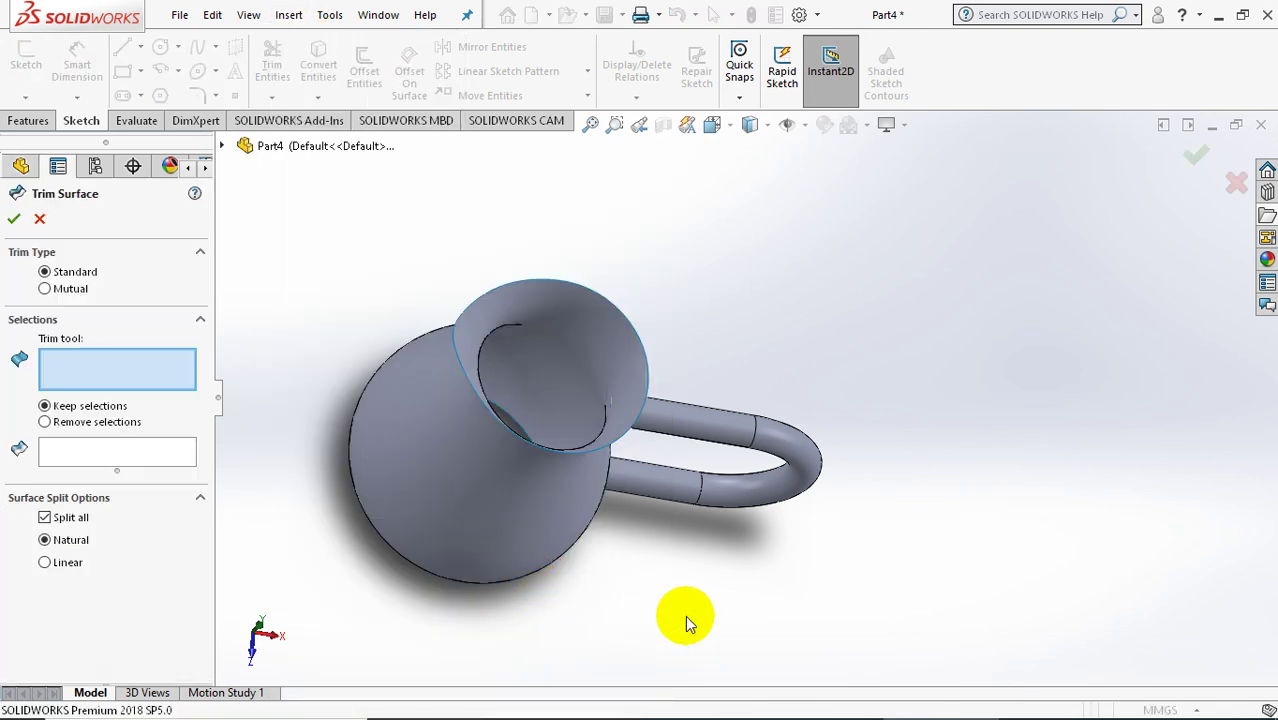
{"action": "left_click", "coordinate": [724, 436]}
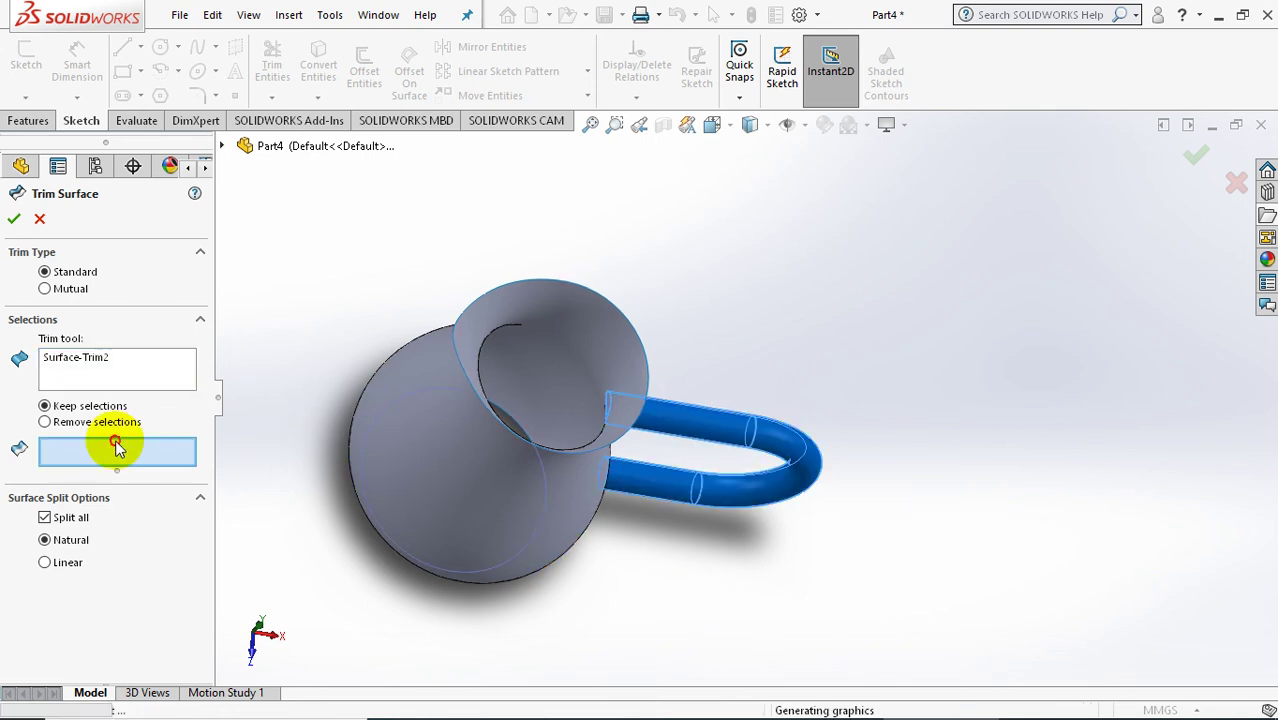
{"action": "left_click", "coordinate": [487, 395]}
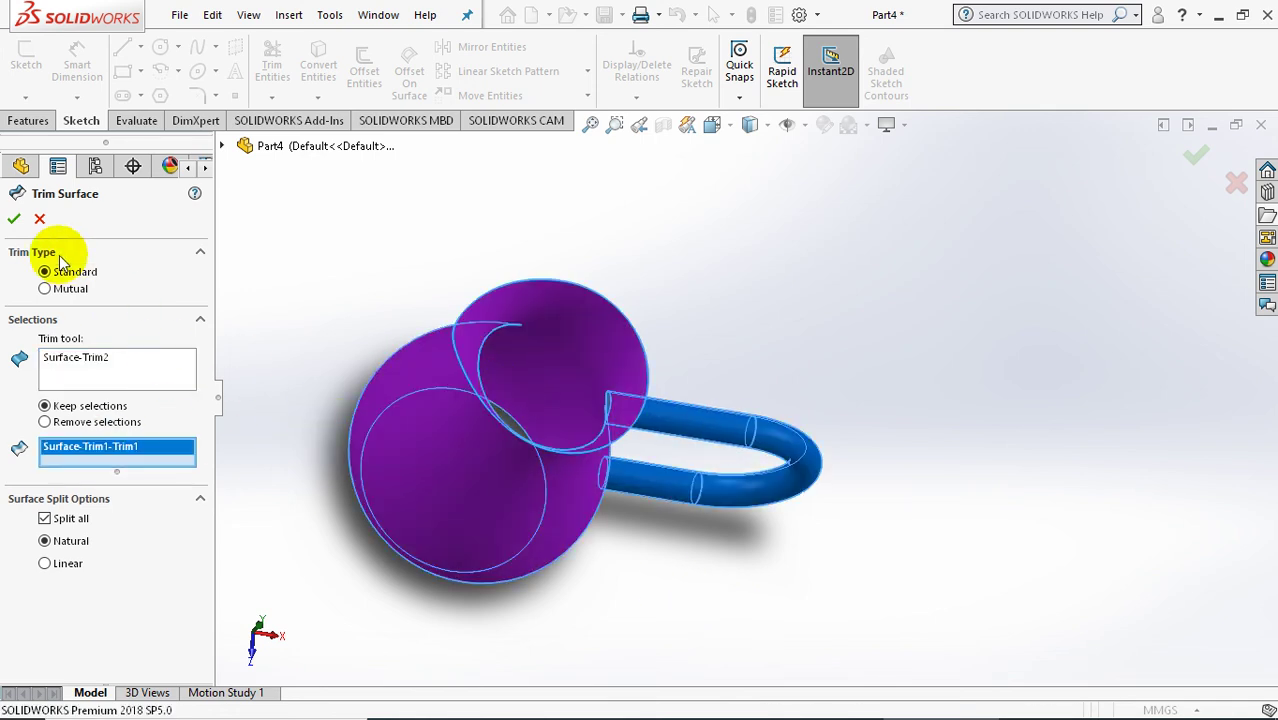
{"action": "left_click", "coordinate": [19, 220]}
{"action": "mouse_move", "coordinate": [342, 280]}
{"action": "middle_mouse_down"}
{"action": "mouse_move", "coordinate": [465, 328]}
{"action": "mouse_move", "coordinate": [390, 370]}
{"action": "mouse_move", "coordinate": [513, 255]}
{"action": "middle_mouse_up"}
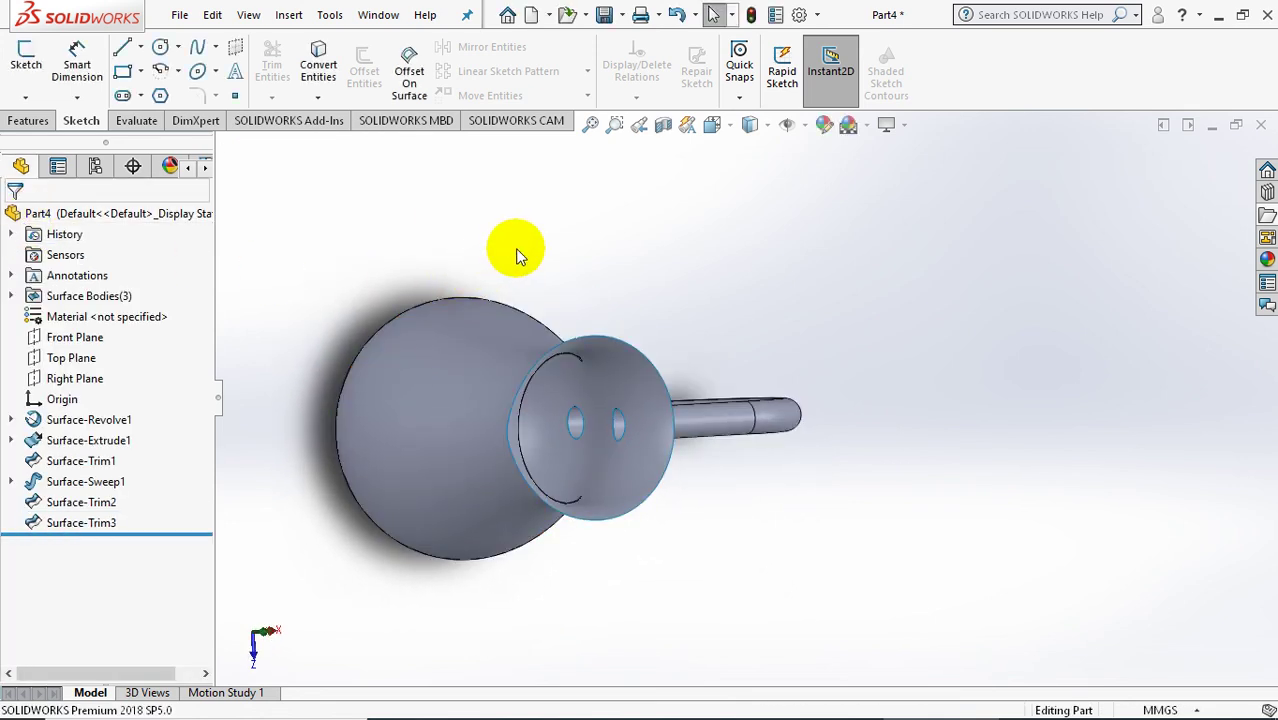
- Knit Surface-Trim2 and Surface-Trim3 into Surface-Knit1
{"action": "left_click", "coordinate": [289, 17]}
{"action": "mouse_move", "coordinate": [318, 204]}
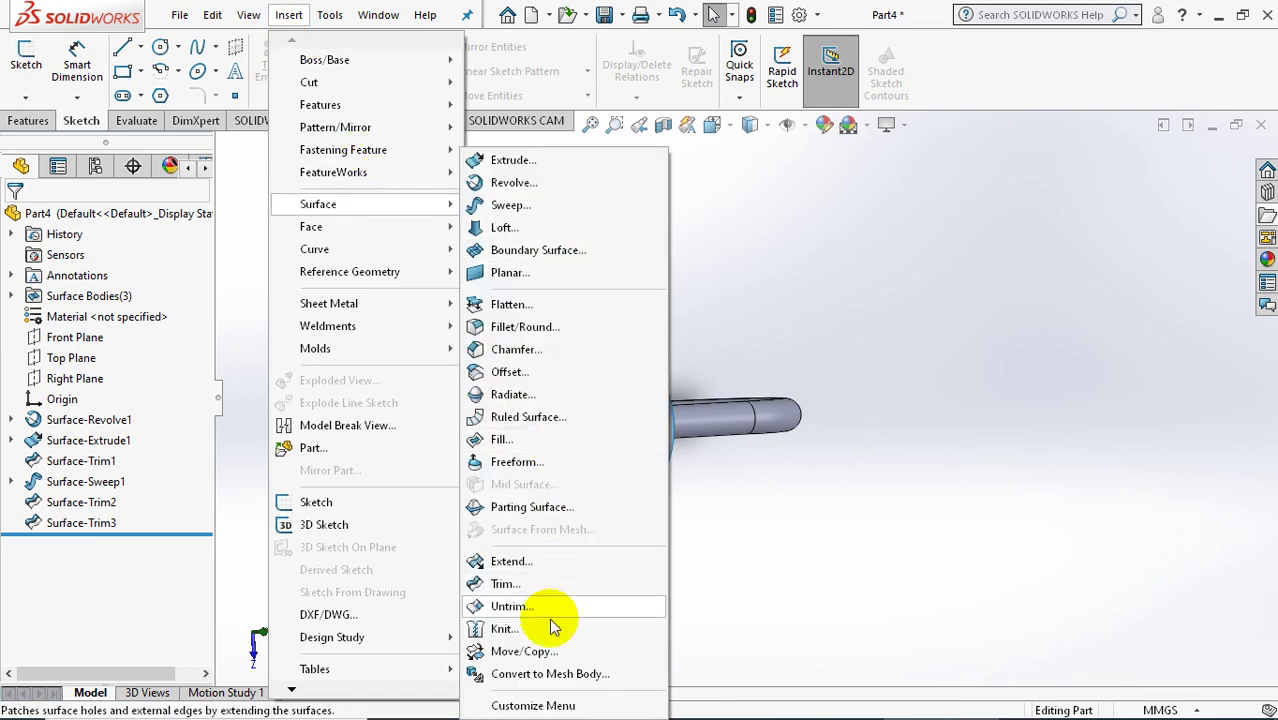
{"action": "left_click", "coordinate": [515, 628]}
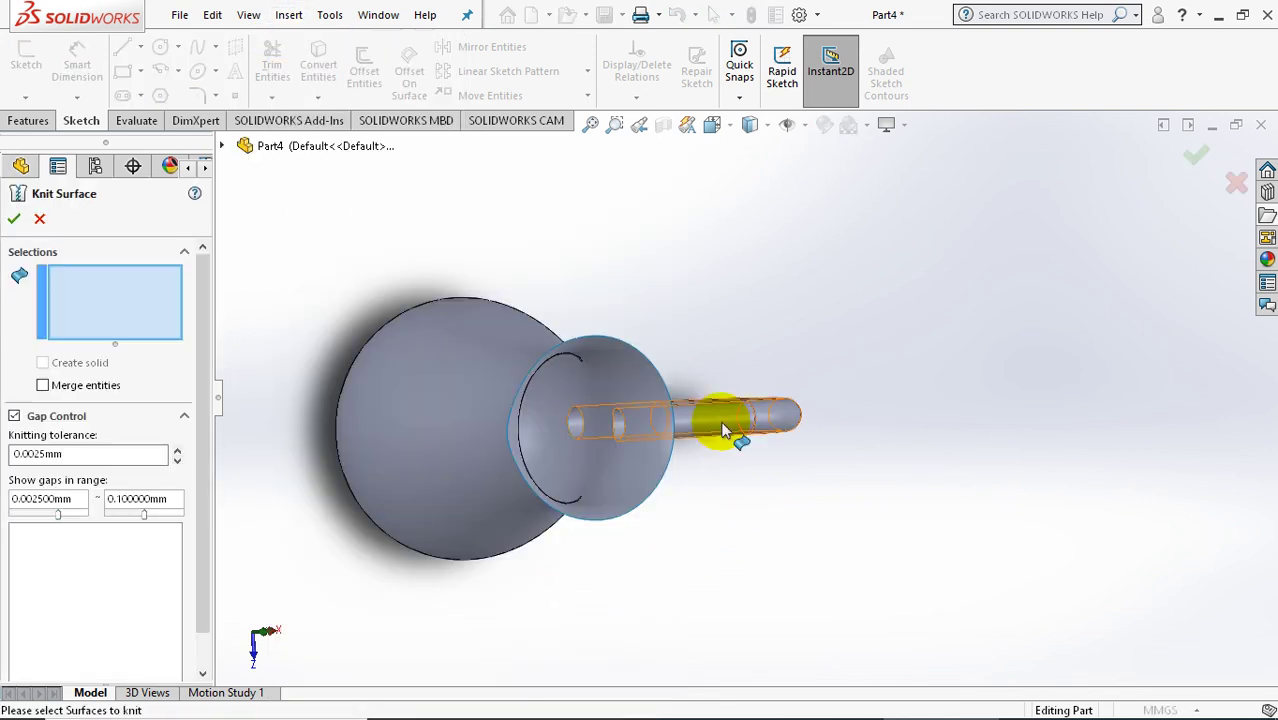
{"action": "left_click", "coordinate": [657, 457]}
{"action": "left_click", "coordinate": [627, 470]}
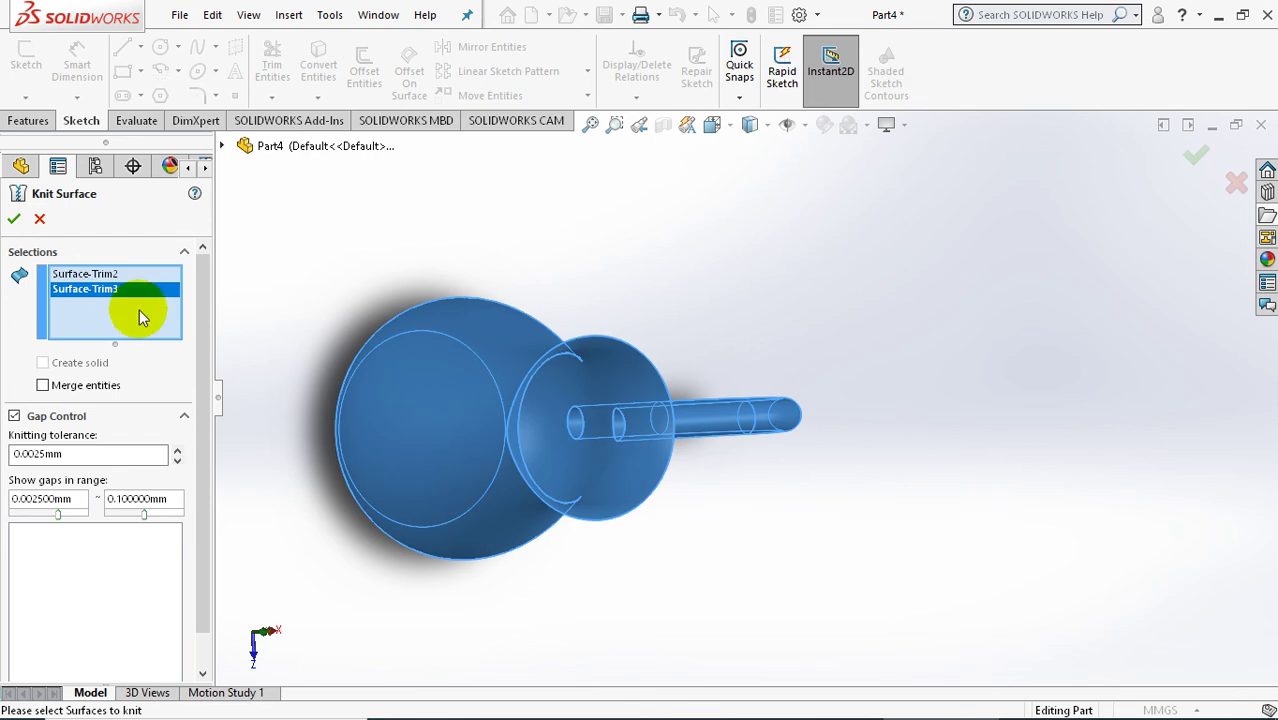
{"action": "left_click", "coordinate": [16, 220]}
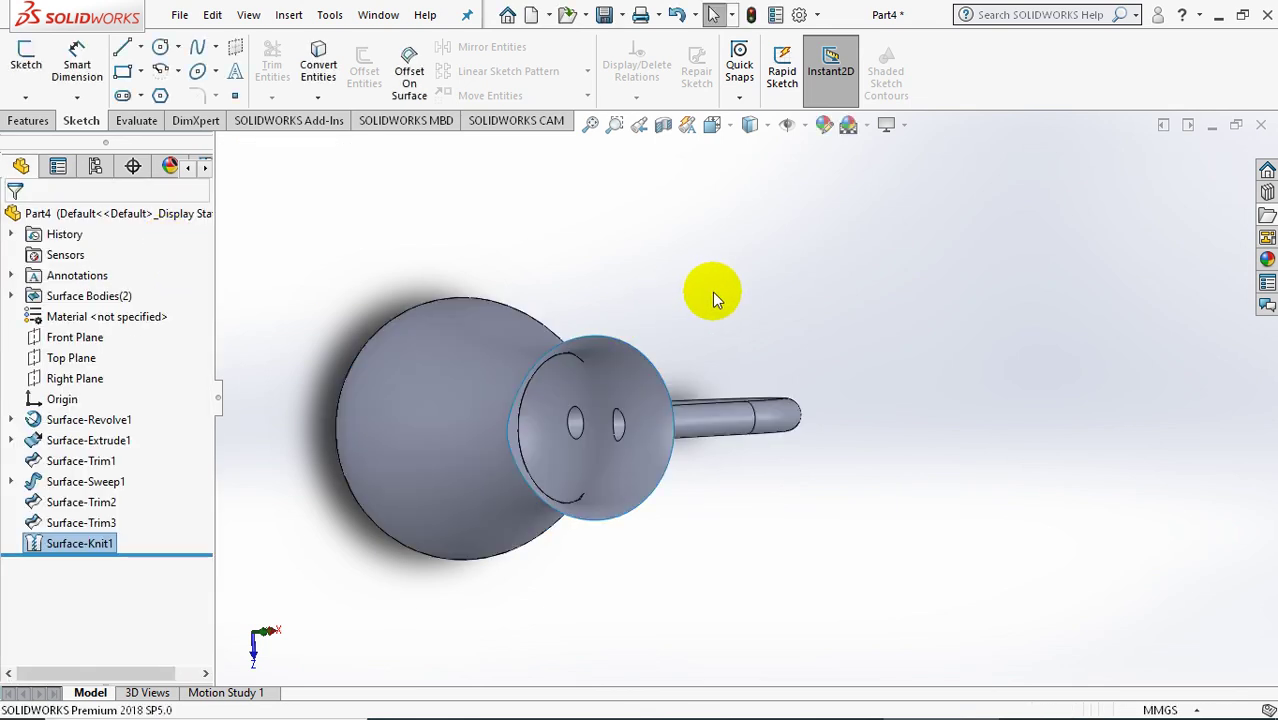
{"action": "mouse_move", "coordinate": [762, 332]}
{"action": "middle_mouse_down"}
{"action": "mouse_move", "coordinate": [608, 391]}
{"action": "mouse_move", "coordinate": [536, 380]}
{"action": "mouse_move", "coordinate": [508, 360]}
{"action": "middle_mouse_up"}
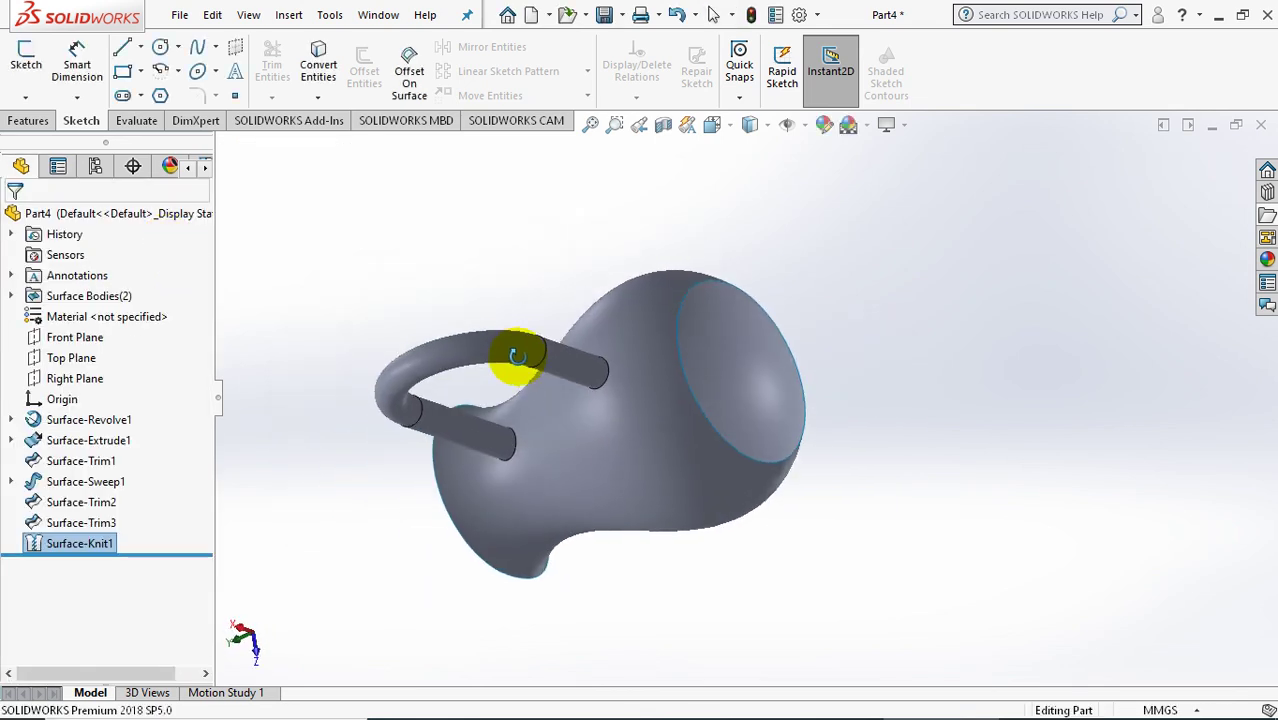
{"action": "left_click", "coordinate": [290, 15]}
{"action": "mouse_move", "coordinate": [318, 204]}
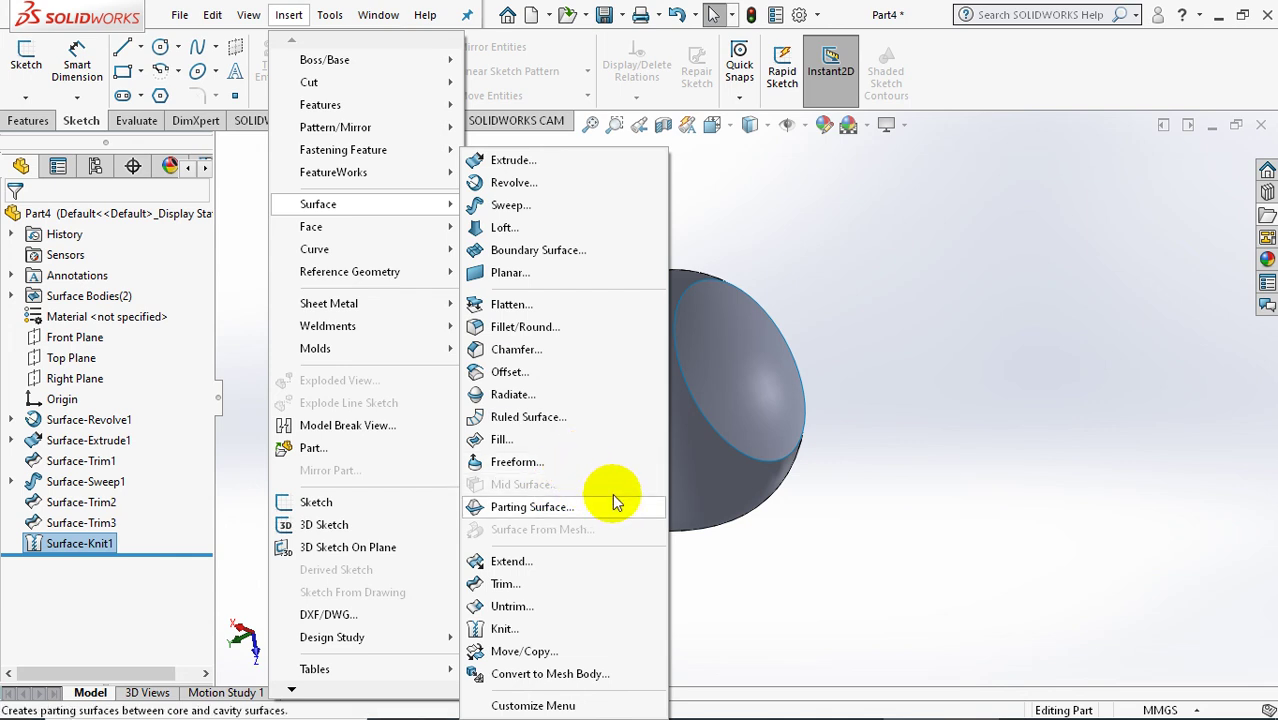
- Fill the circular bottom opening with a fill surface, Surface-Fill1
{"action": "left_click", "coordinate": [598, 441]}
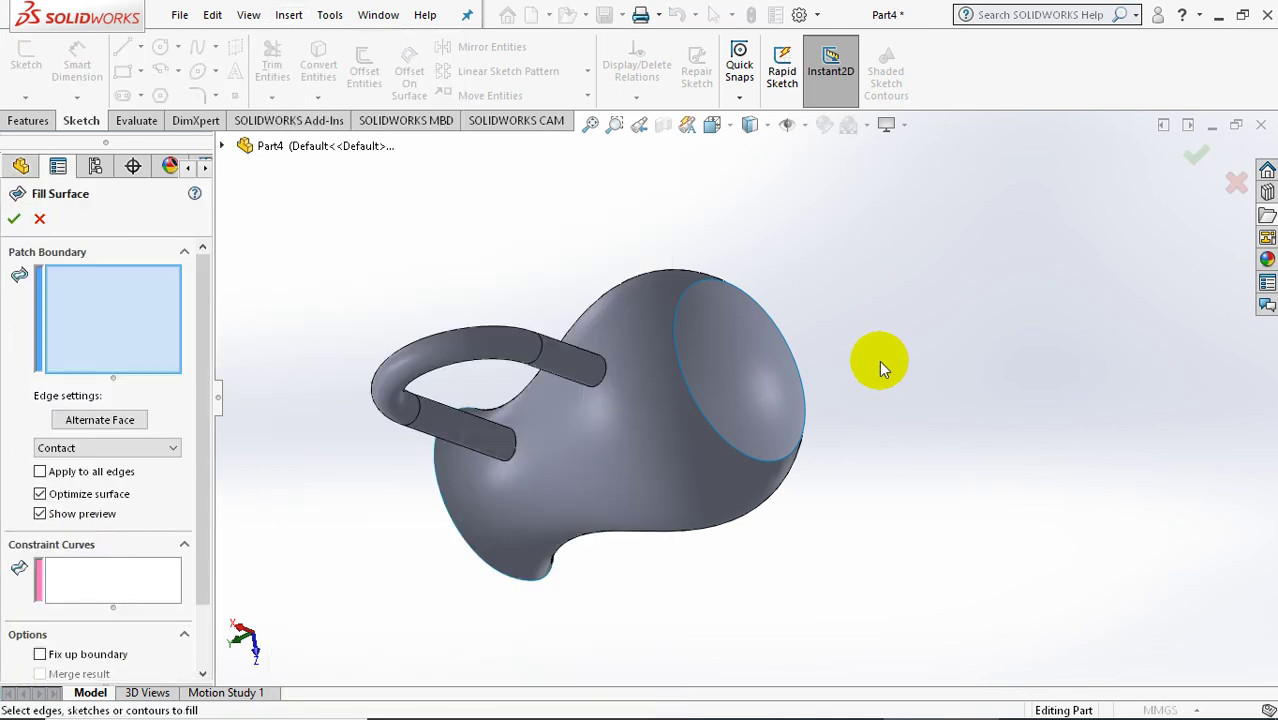
{"action": "left_click", "coordinate": [734, 447]}
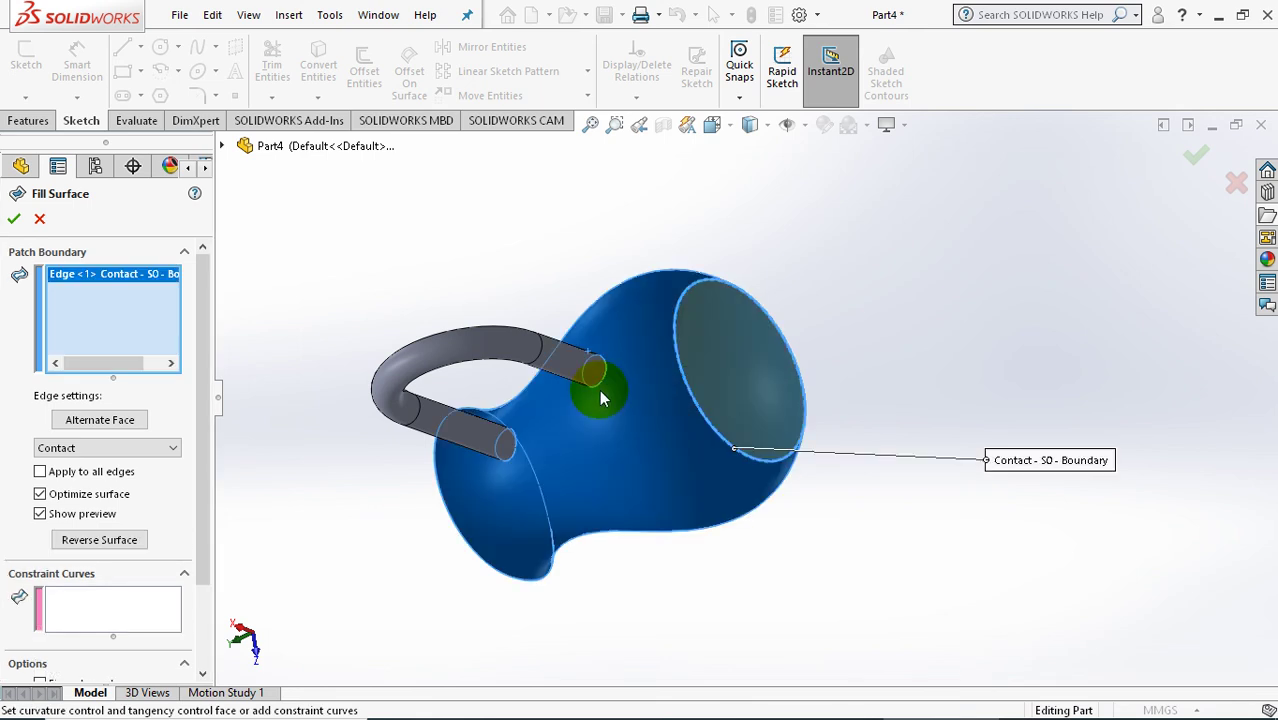
{"action": "left_click", "coordinate": [14, 219]}
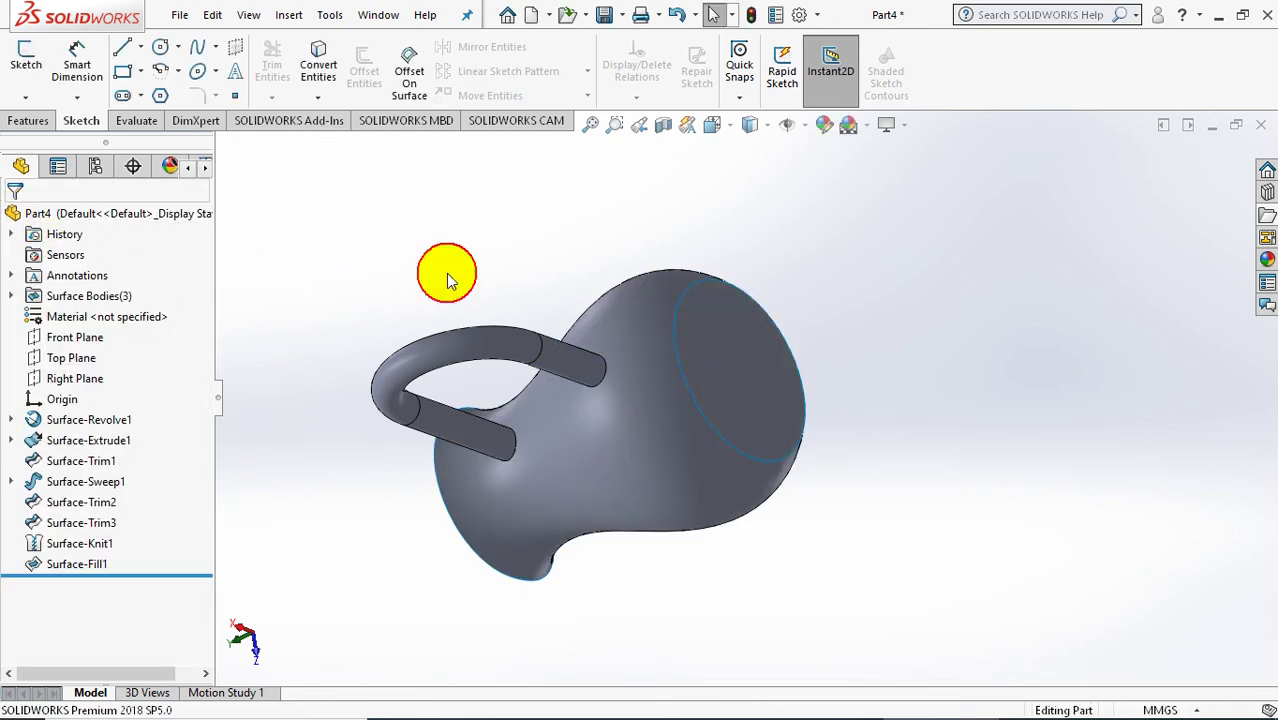
{"action": "mouse_move", "coordinate": [448, 282]}
{"action": "middle_mouse_down"}
{"action": "mouse_move", "coordinate": [649, 178]}
{"action": "mouse_move", "coordinate": [673, 345]}
{"action": "mouse_move", "coordinate": [688, 354]}
{"action": "mouse_move", "coordinate": [634, 271]}
{"action": "middle_mouse_up"}
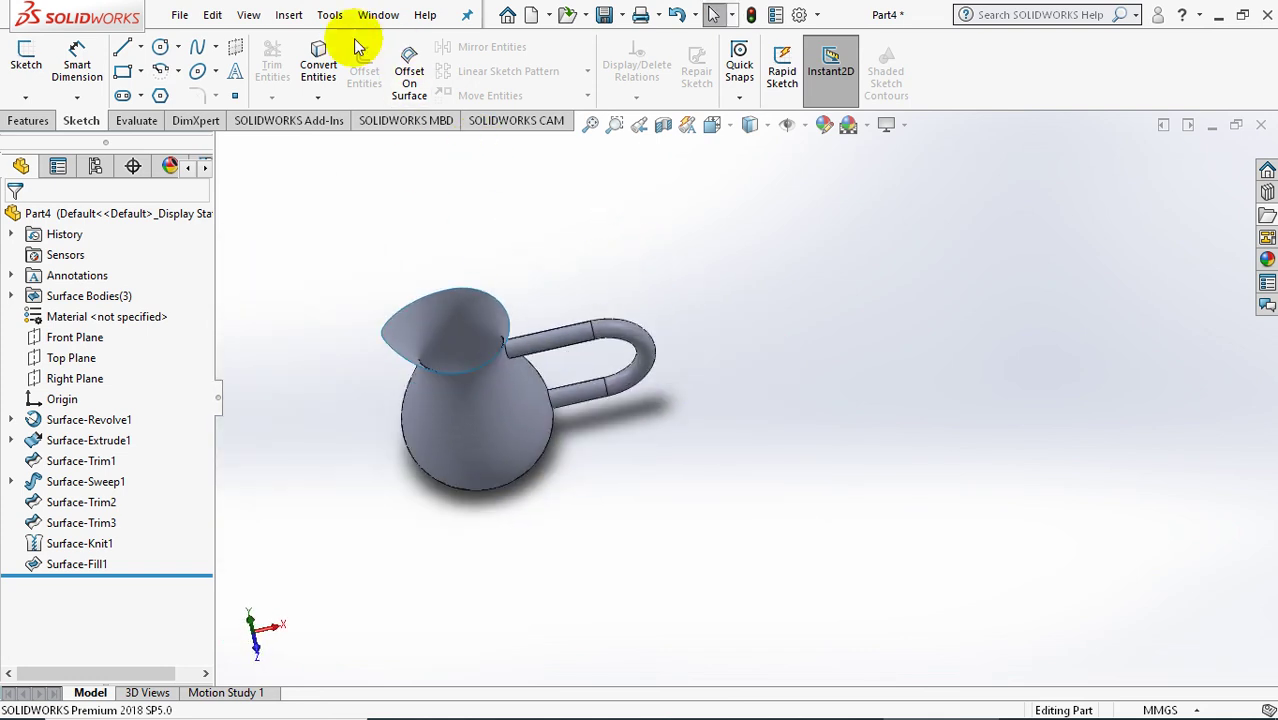
- Knit Surface-Knit1 and Surface-Fill1 together into Surface-Knit2
{"action": "left_click", "coordinate": [288, 14]}
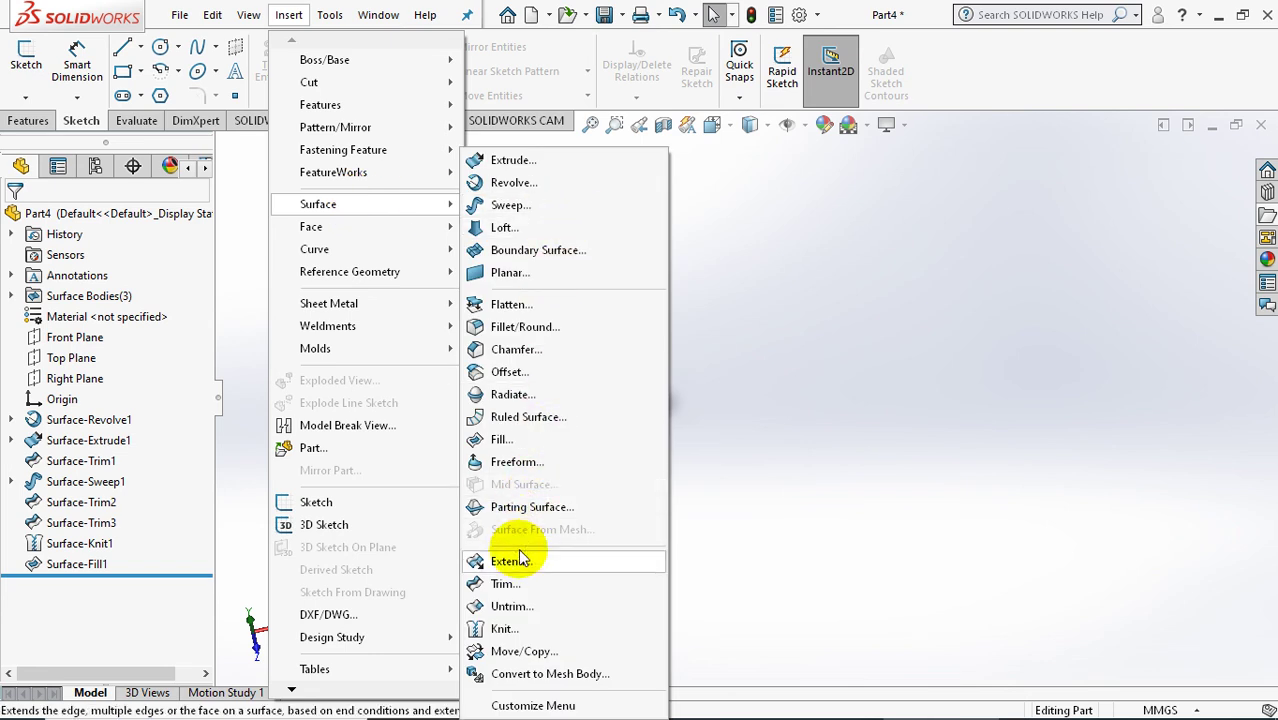
{"action": "left_click", "coordinate": [505, 628]}
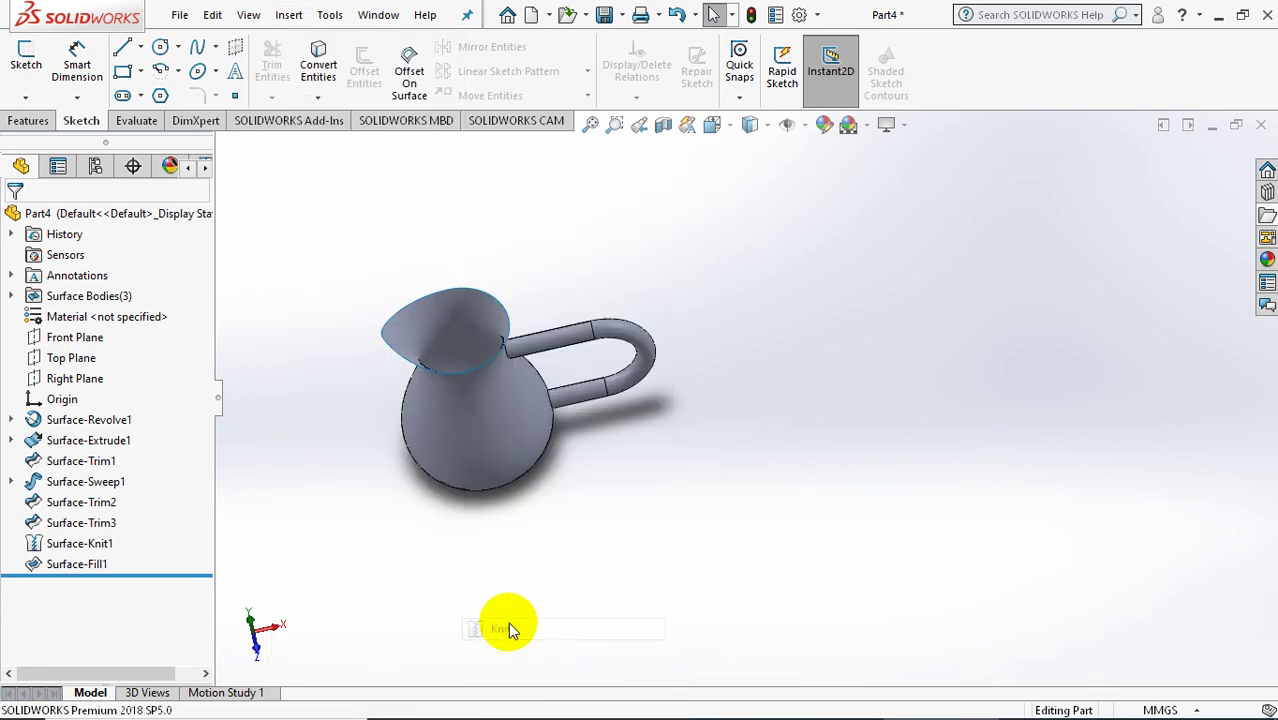
{"action": "left_click", "coordinate": [516, 460]}
{"action": "middle_click_drag", "start_coordinate": [516, 458], "coordinate": [527, 438]}
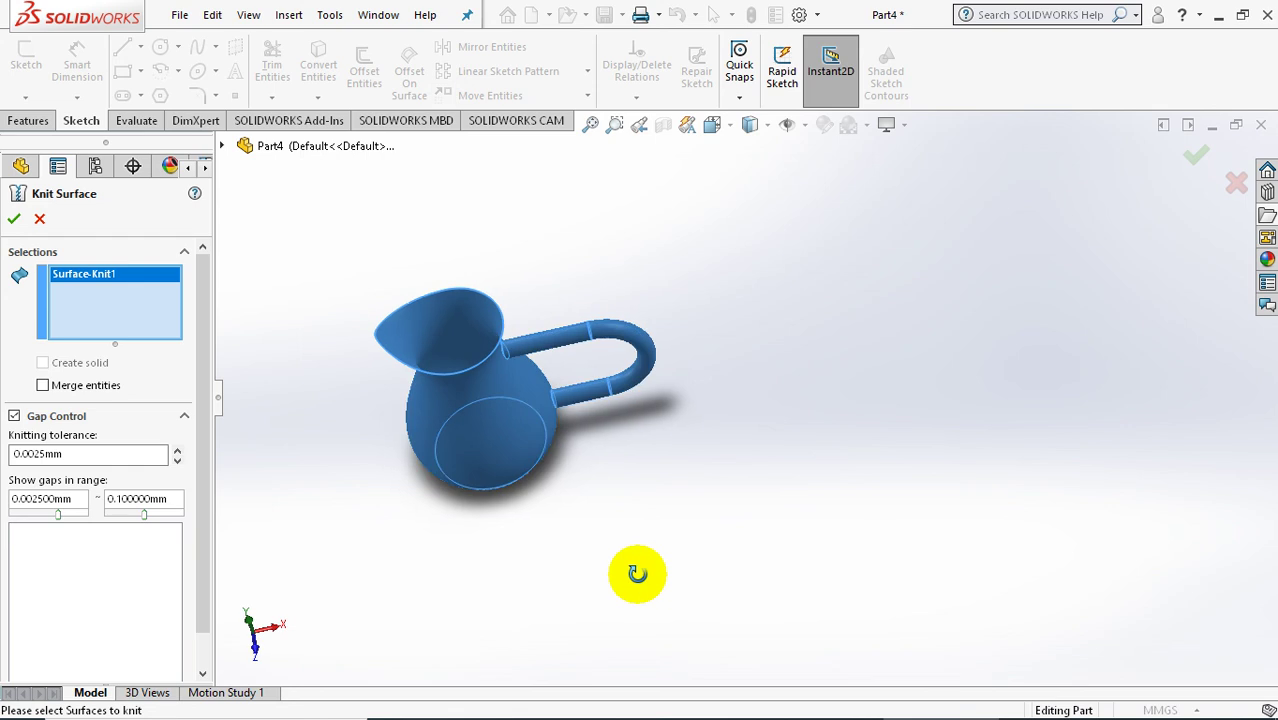
{"action": "left_click", "coordinate": [527, 438]}
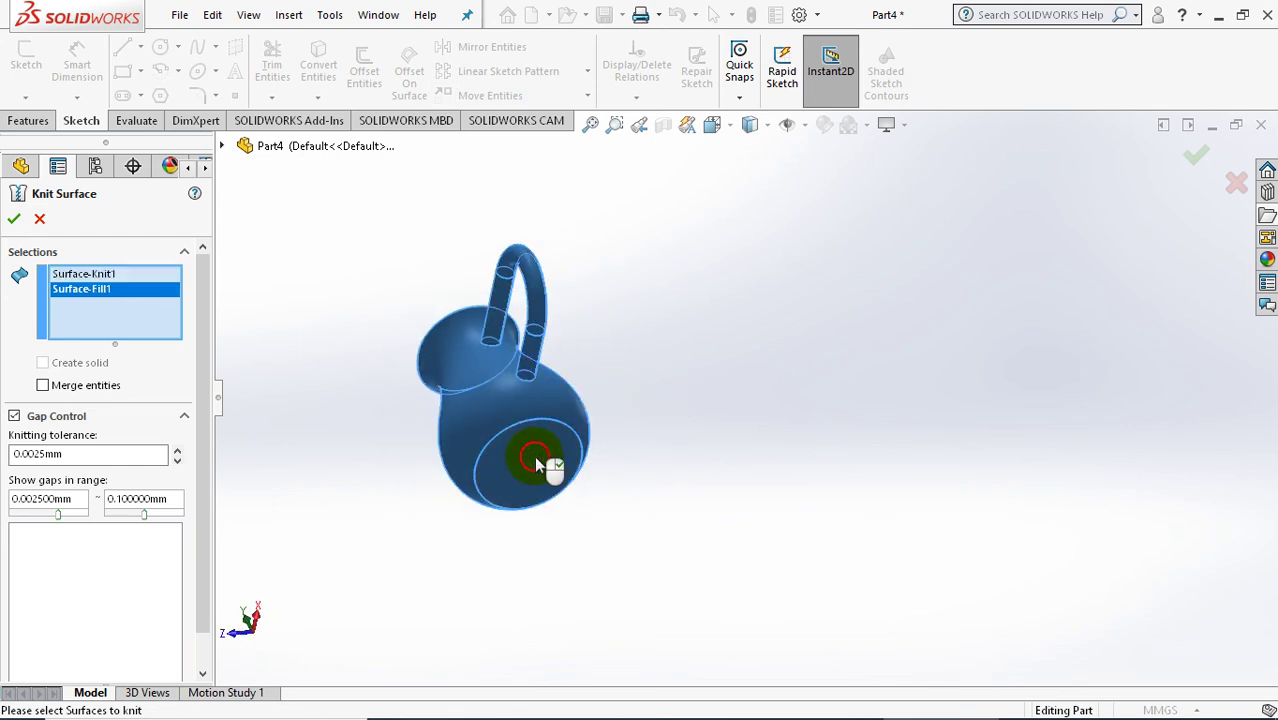
{"action": "left_click", "coordinate": [20, 221]}
{"action": "scroll", "coordinate": [352, 272], "scroll_direction": "down", "scroll_amount": 3}
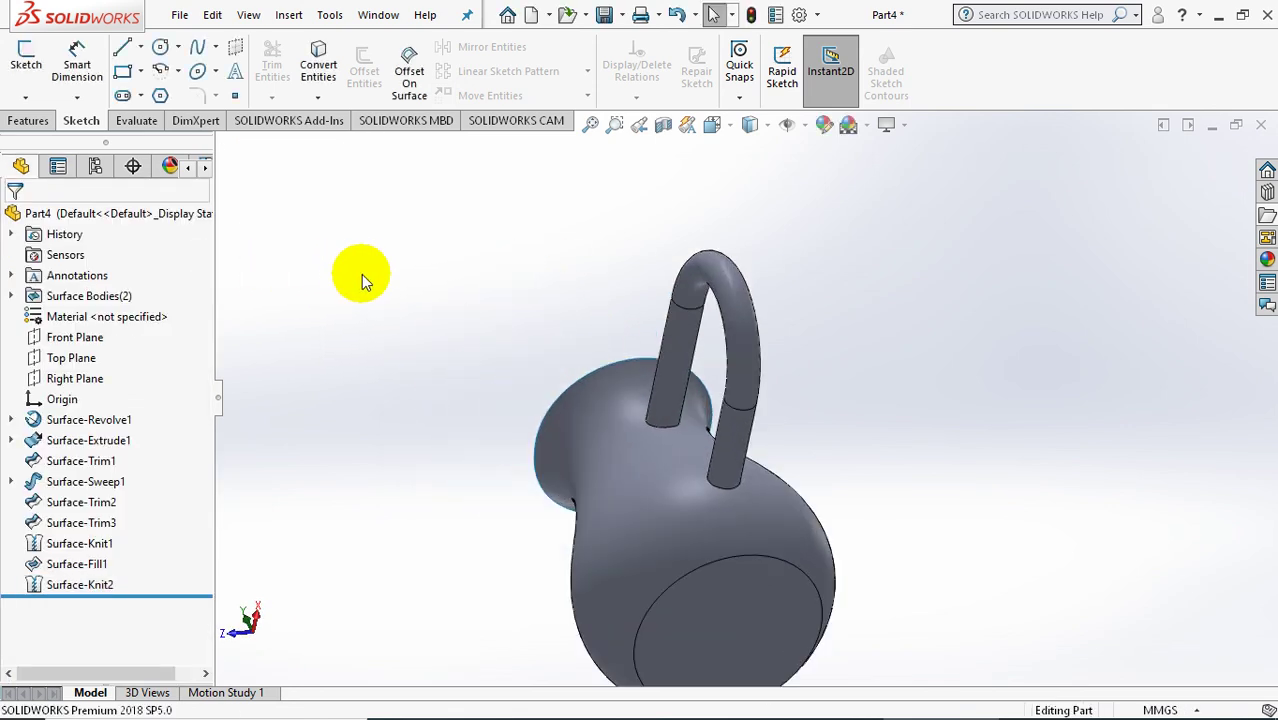
- Fillet the upper and lower handle joint edges with a 10 mm radius
{"action": "left_click", "coordinate": [287, 16]}
{"action": "mouse_move", "coordinate": [318, 204]}
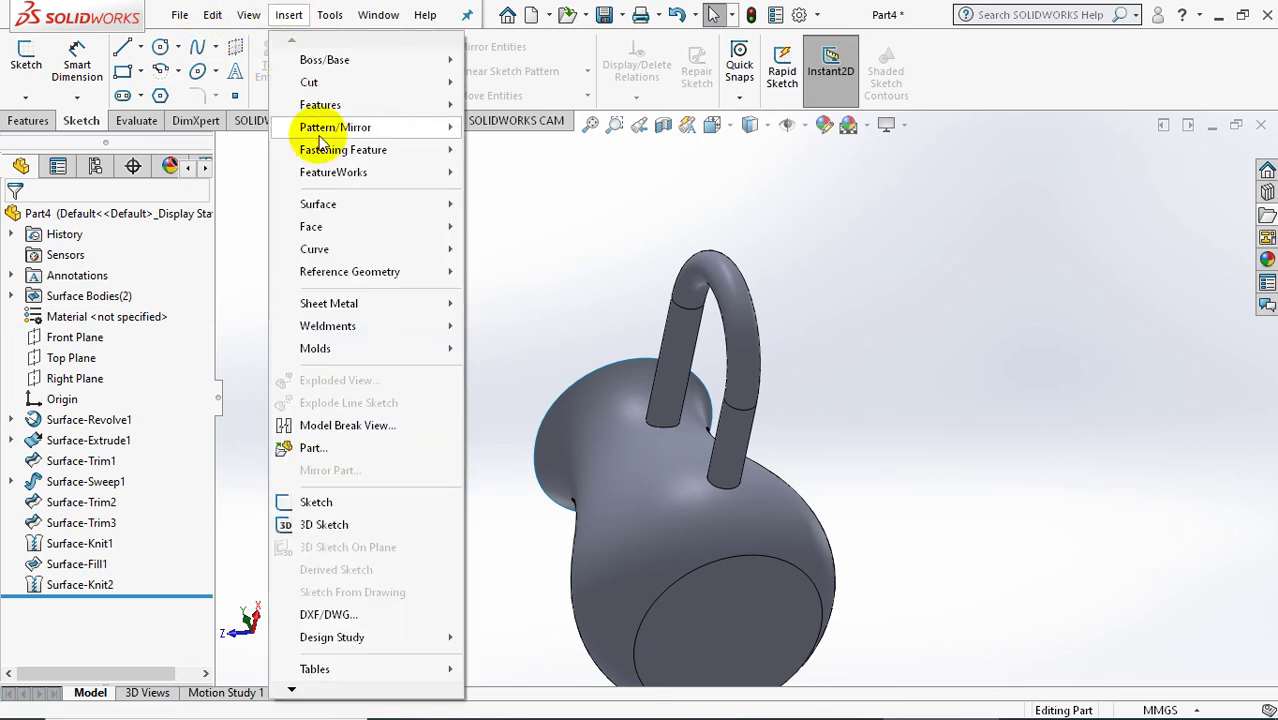
{"action": "left_click", "coordinate": [550, 327]}
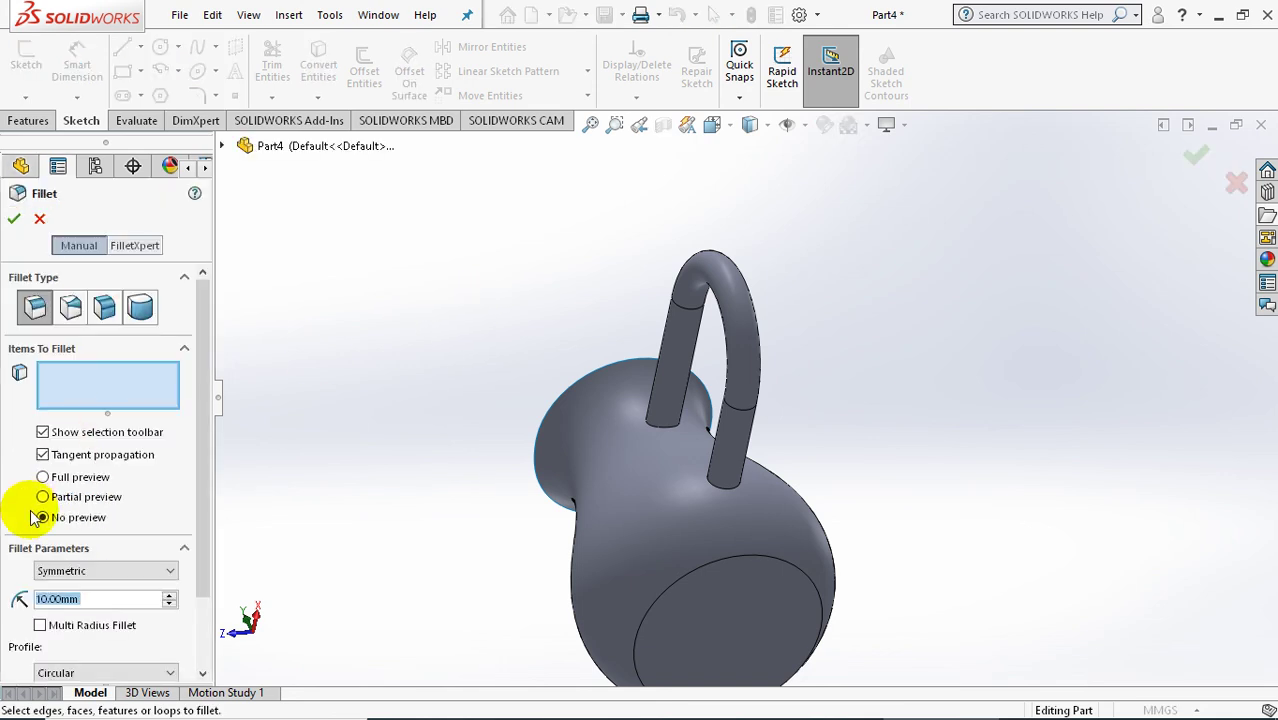
{"action": "left_click", "coordinate": [665, 440]}
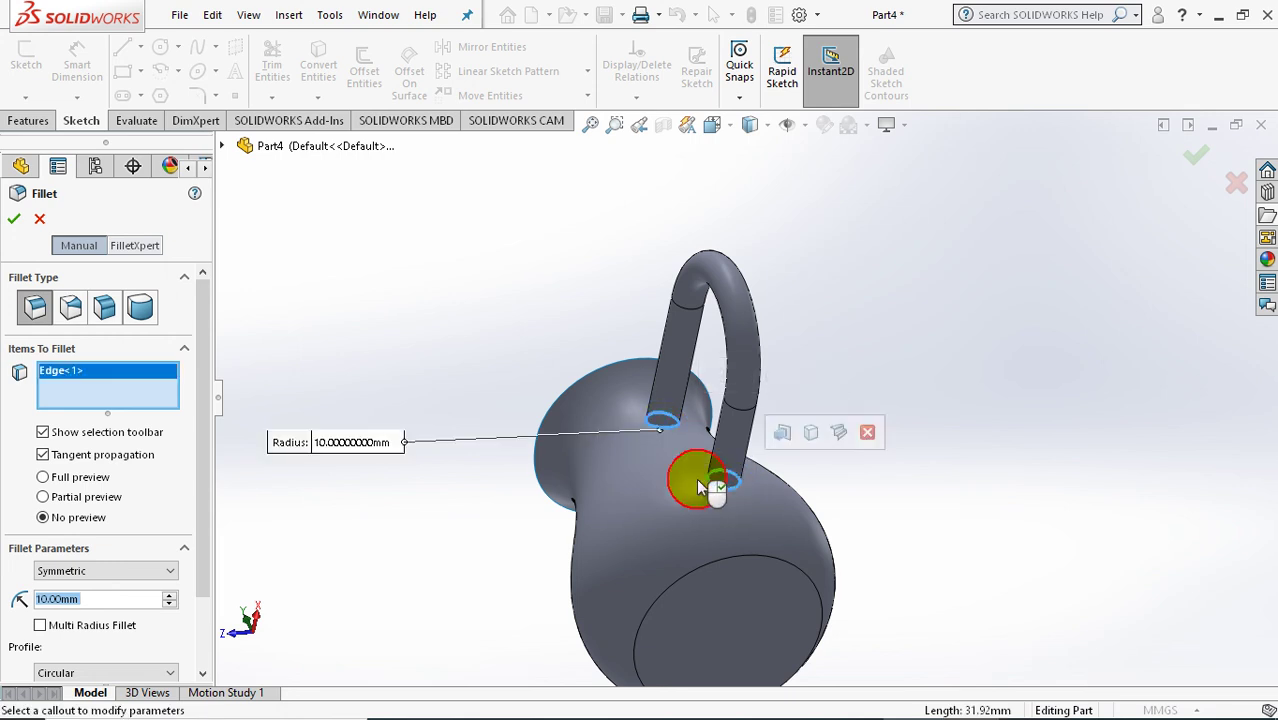
{"action": "left_click", "coordinate": [726, 484]}
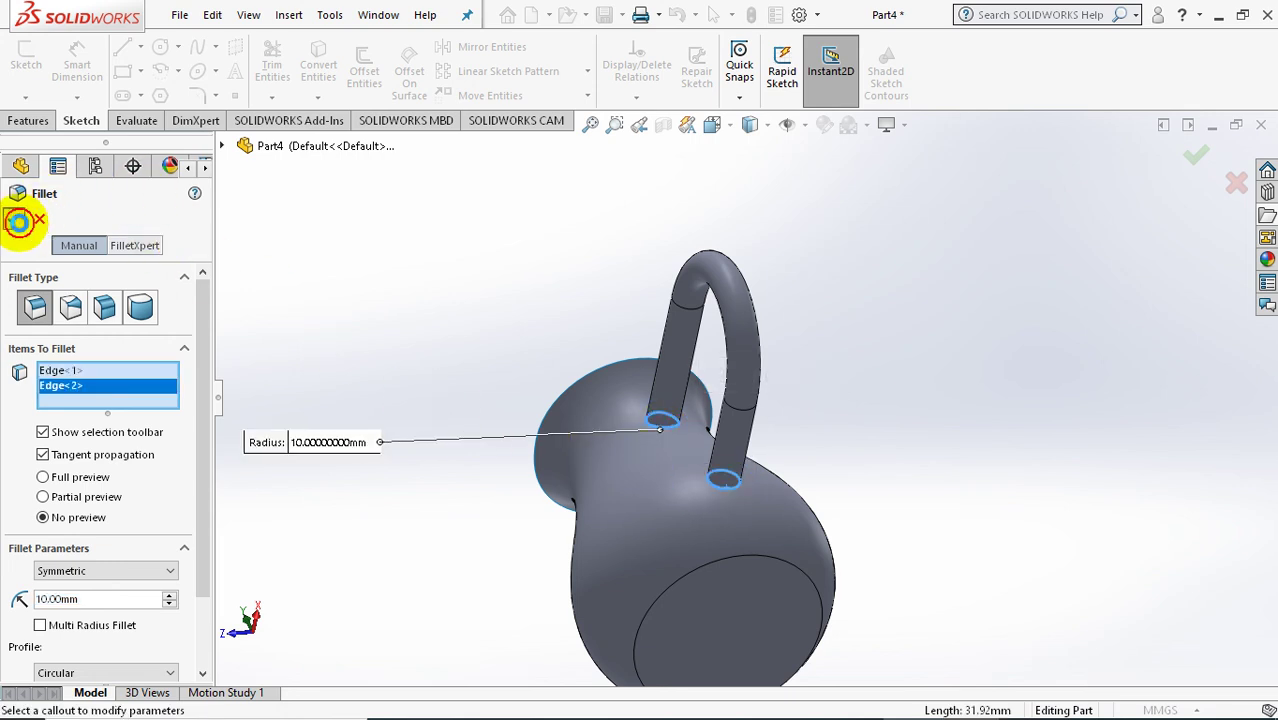
{"action": "left_click", "coordinate": [15, 220]}
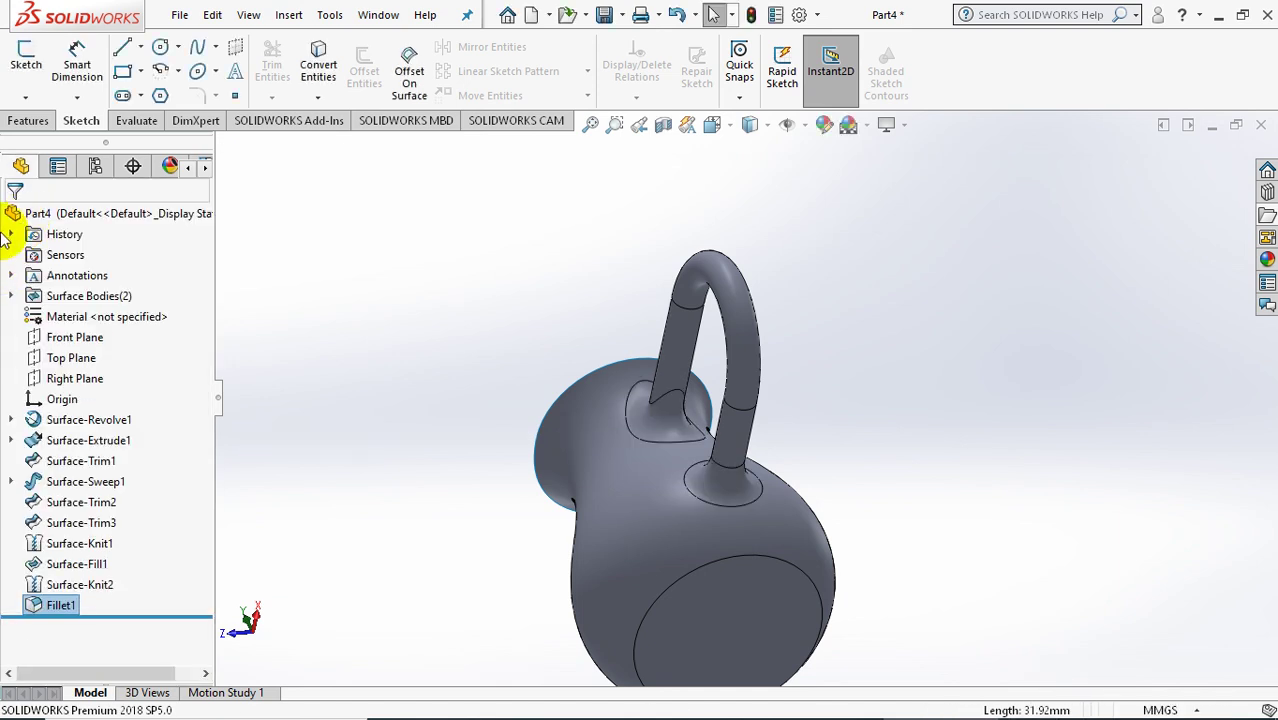
{"action": "middle_click_drag", "start_coordinate": [456, 357], "coordinate": [631, 413]}
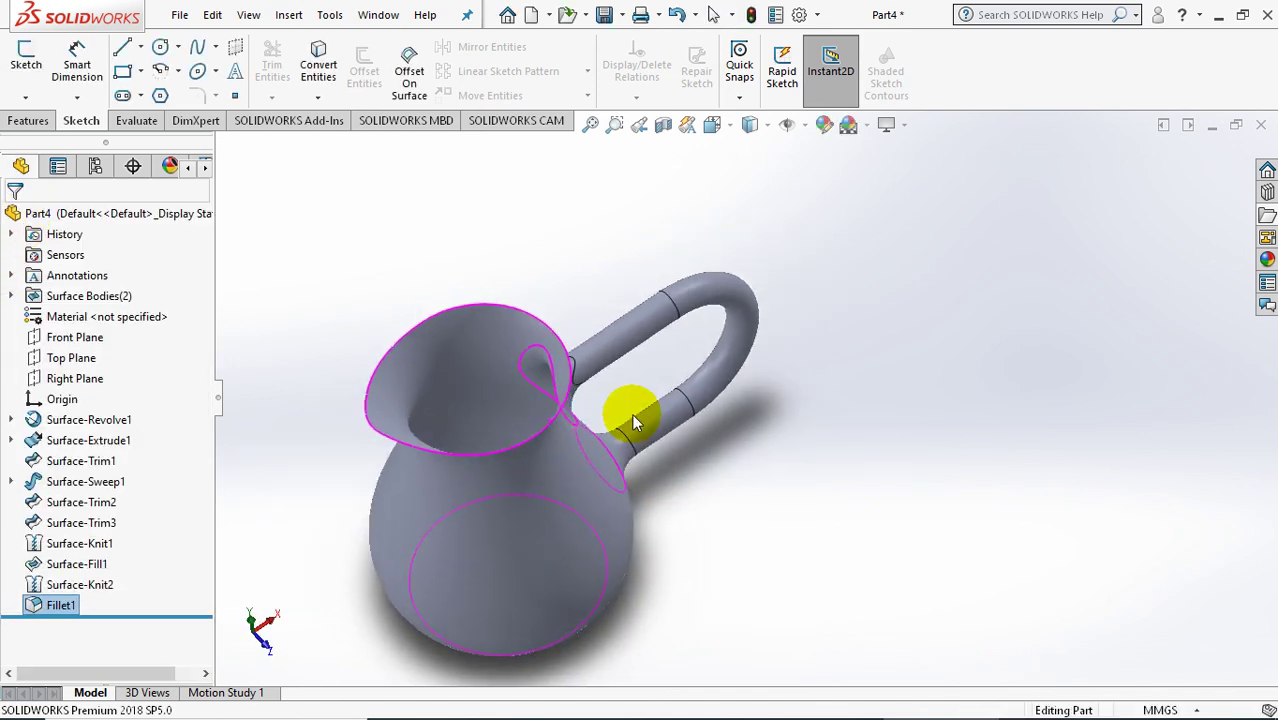
{"action": "left_click", "coordinate": [476, 270]}
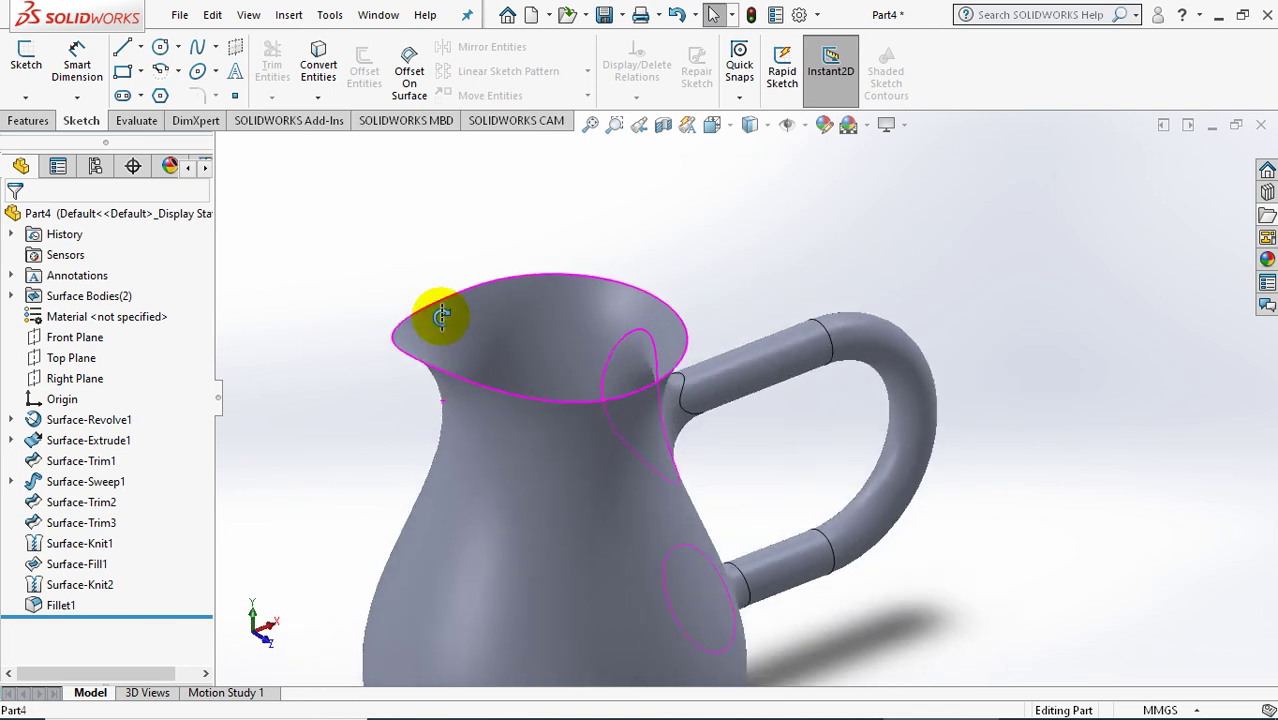